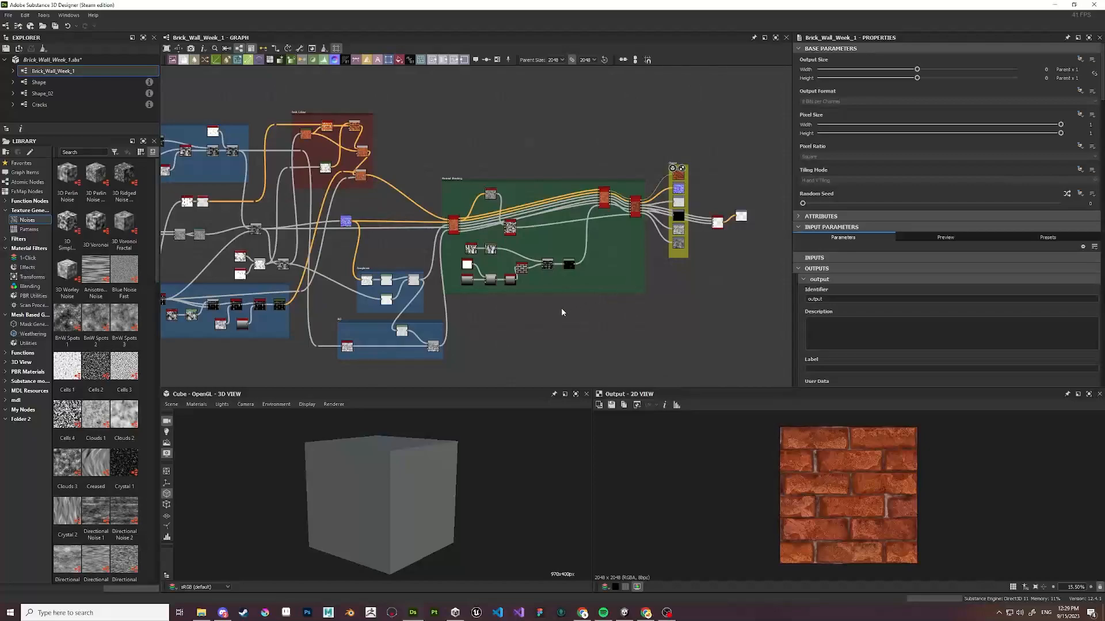
# Examine the end of the brick wall graph, from the Material Color Blend nodes to the Output frame.
pyautogui.moveTo(547, 305); pyautogui.dragTo(621, 298, button='middle')
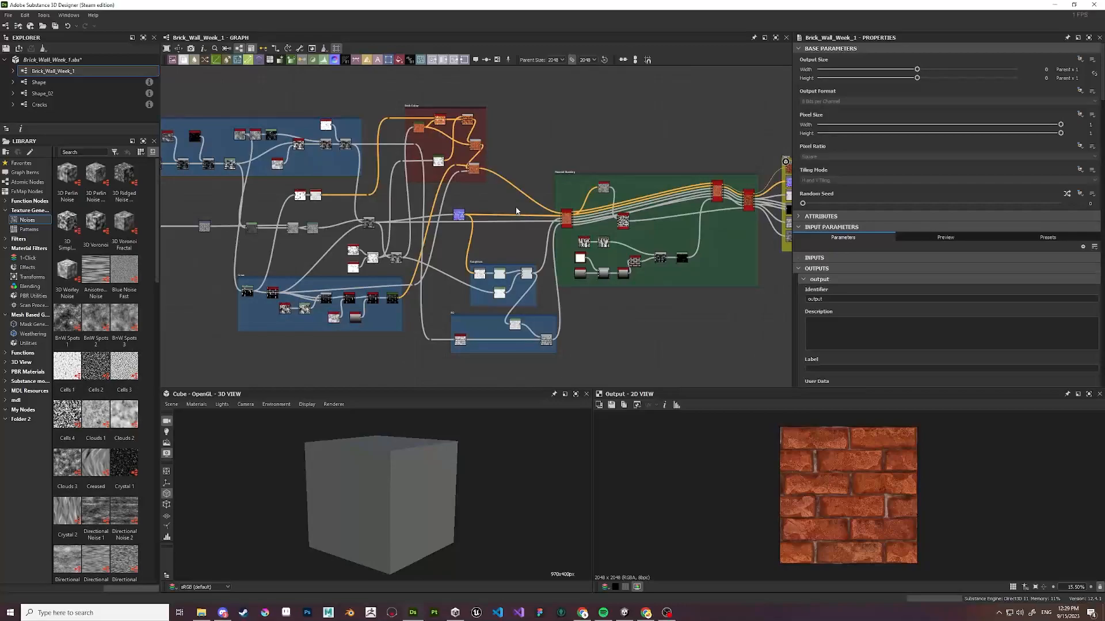
pyautogui.moveTo(662, 279); pyautogui.dragTo(561, 259, button='middle')
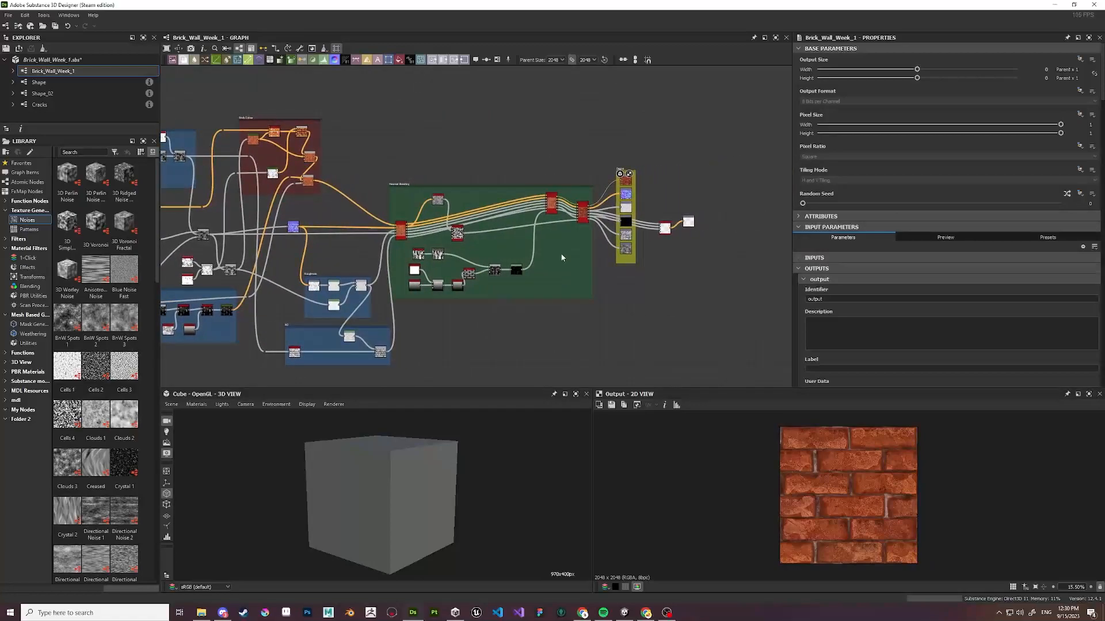
pyautogui.scroll(3, 562, 259)
pyautogui.moveTo(634, 226); pyautogui.dragTo(611, 307, button='middle')
pyautogui.scroll(3, 572, 263)
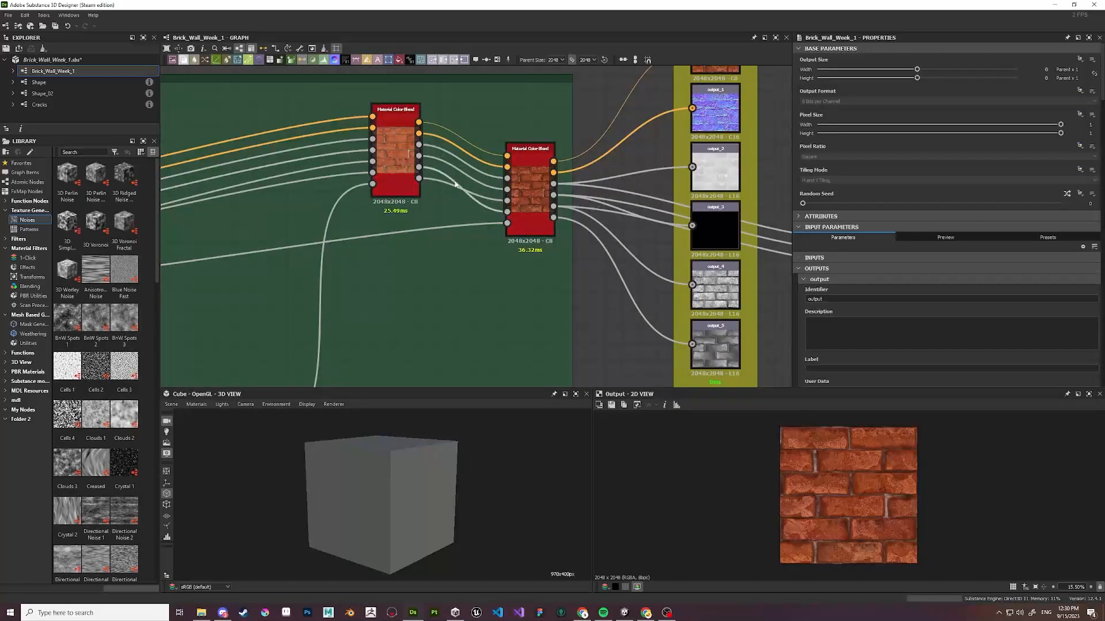
pyautogui.scroll(-2, 622, 261)
pyautogui.moveTo(621, 261); pyautogui.dragTo(514, 291, button='middle')
pyautogui.scroll(2, 513, 291)
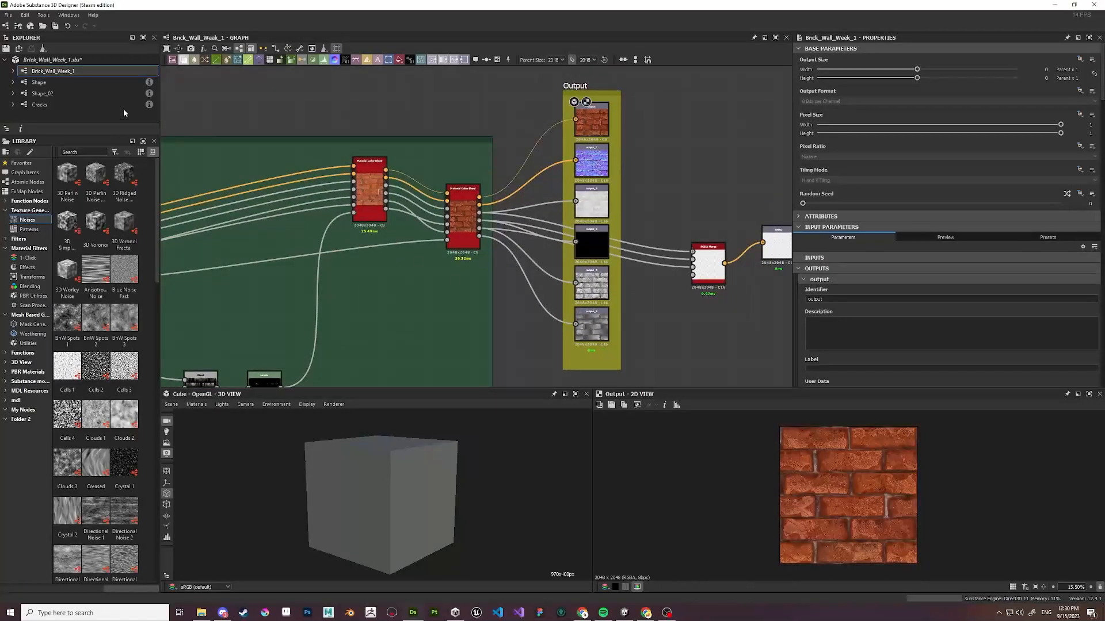
# Preview the output_2 node and the RMAO output fed by RGBA Merge, and inspect how they are connected.
pyautogui.rightClick(76, 71)
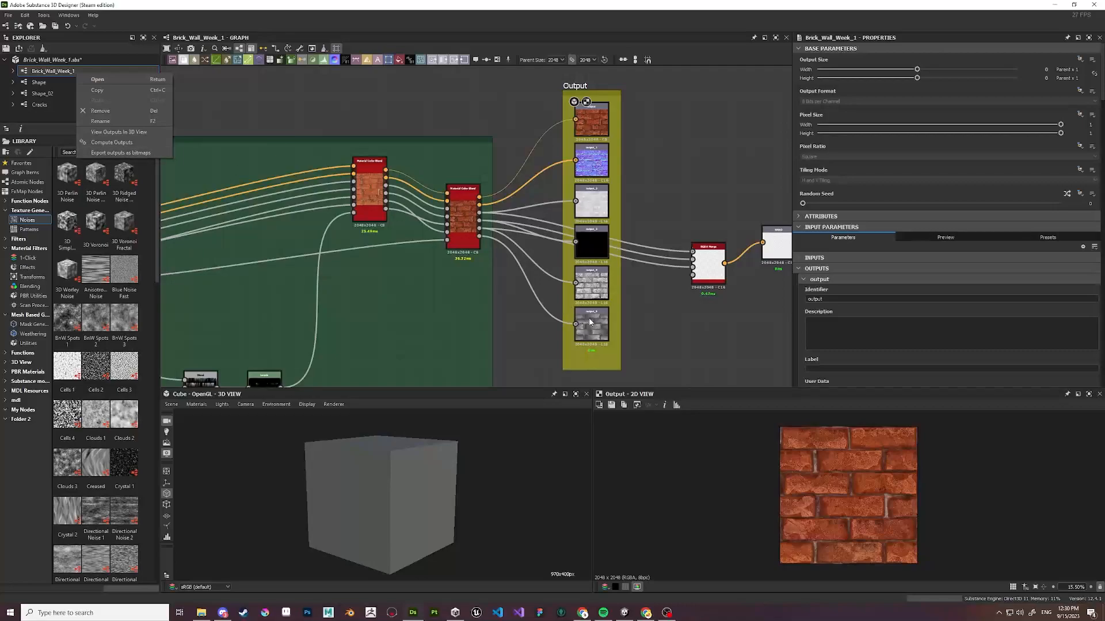
pyautogui.click(596, 195)
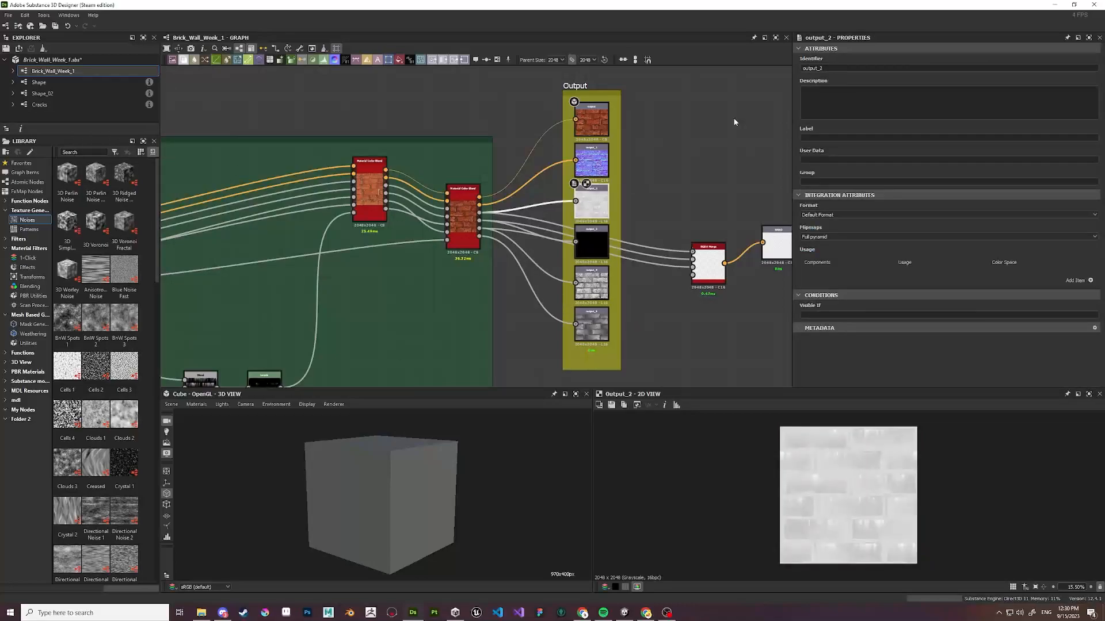
pyautogui.moveTo(698, 204); pyautogui.dragTo(570, 199, button='middle')
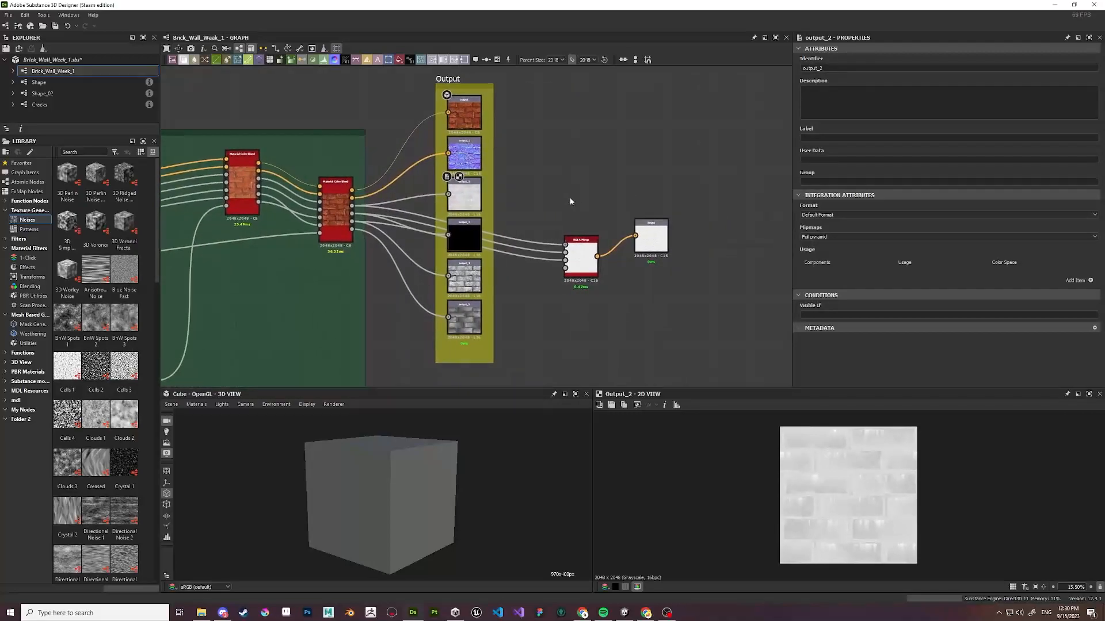
pyautogui.click(588, 266)
pyautogui.click(652, 244)
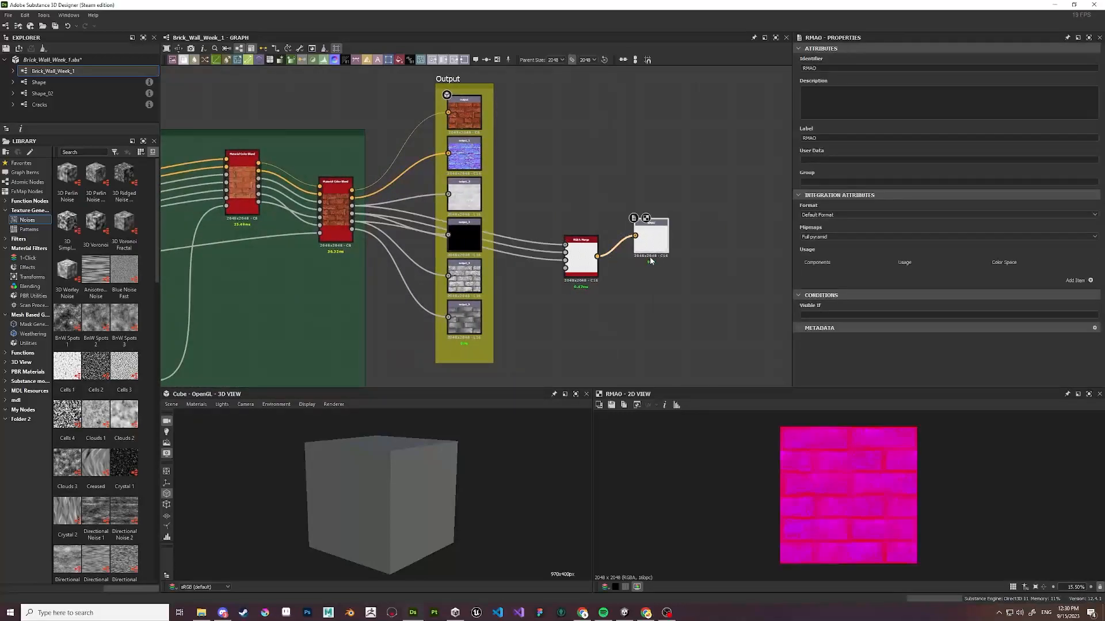
pyautogui.scroll(3, 685, 236)
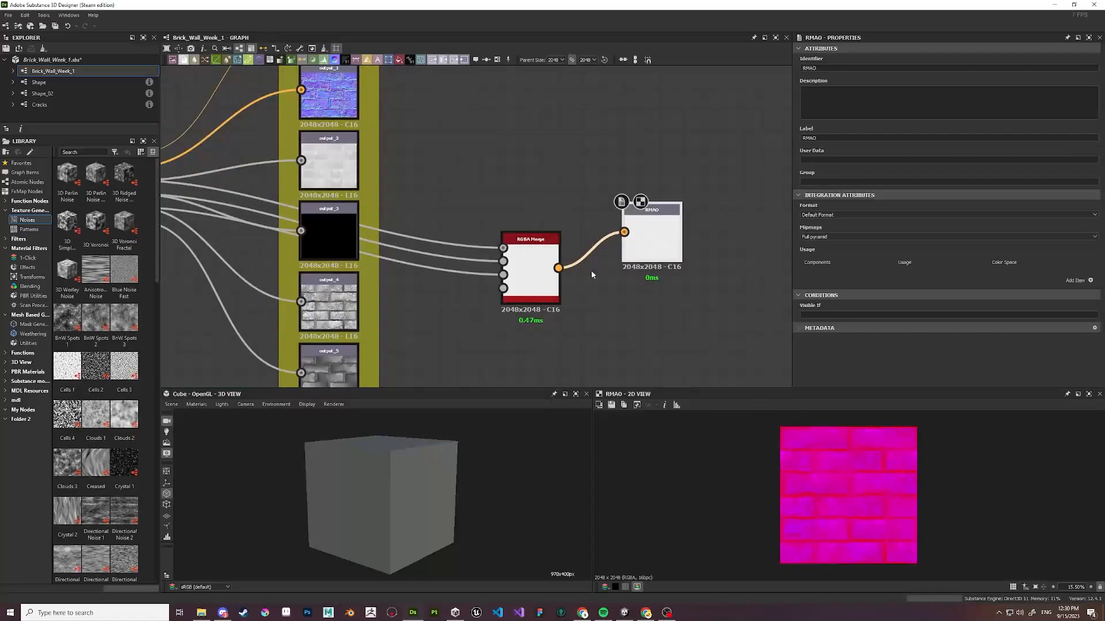
pyautogui.scroll(-1, 536, 262)
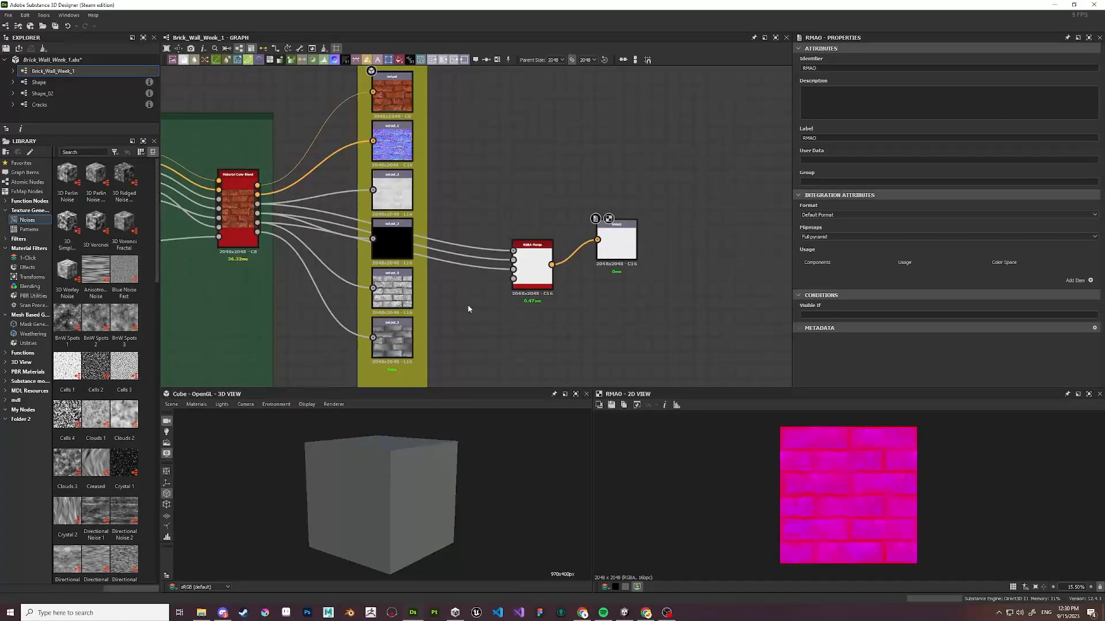
# Display the last Material Color Blend node's material on the 3D preview cube and inspect it.
pyautogui.moveTo(470, 311); pyautogui.dragTo(661, 291, button='middle')
pyautogui.doubleClick(432, 196)
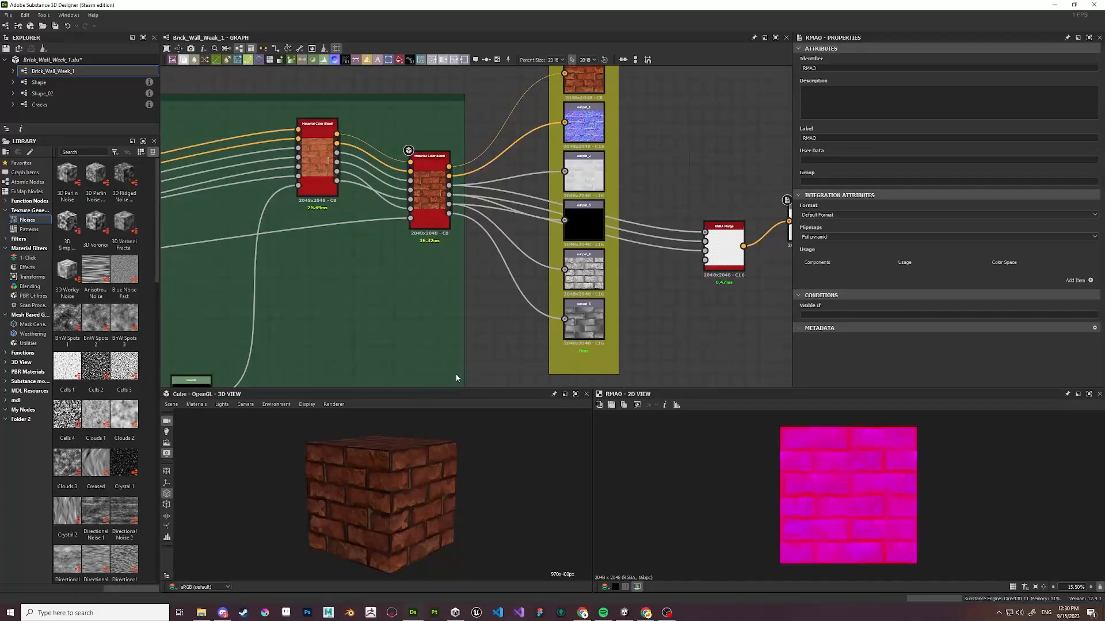
pyautogui.scroll(-5, 484, 321)
pyautogui.moveTo(482, 337); pyautogui.dragTo(516, 285, button='middle')
pyautogui.scroll(4, 516, 285)
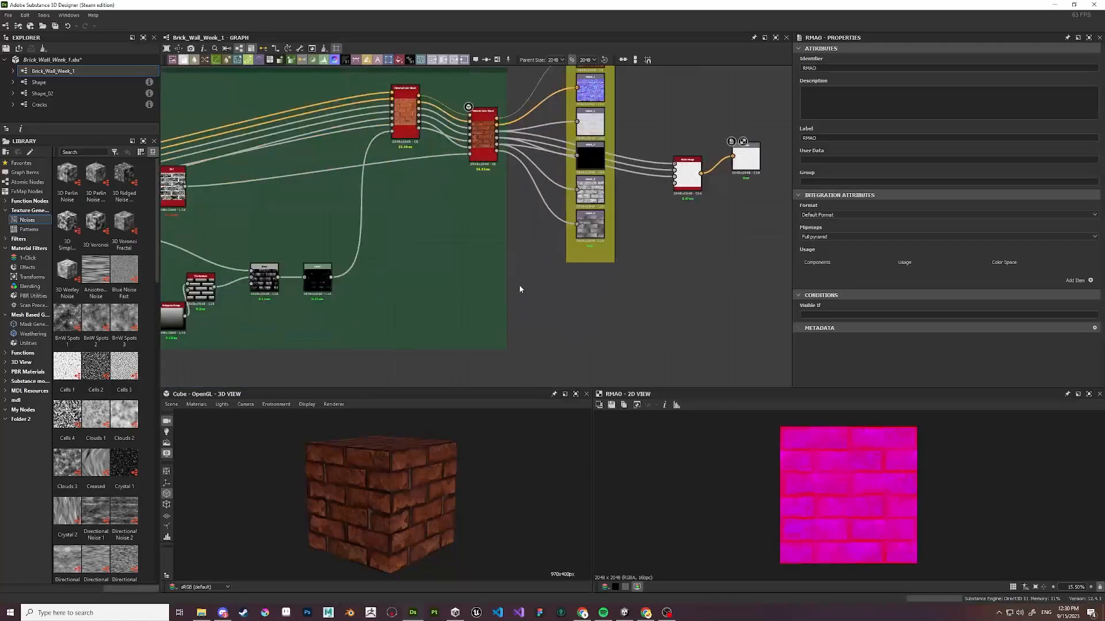
pyautogui.moveTo(424, 444); pyautogui.dragTo(392, 464)
# Examine the Shape and Details frames at the start of the graph and follow their connections towards Grout.
pyautogui.scroll(-5, 459, 302)
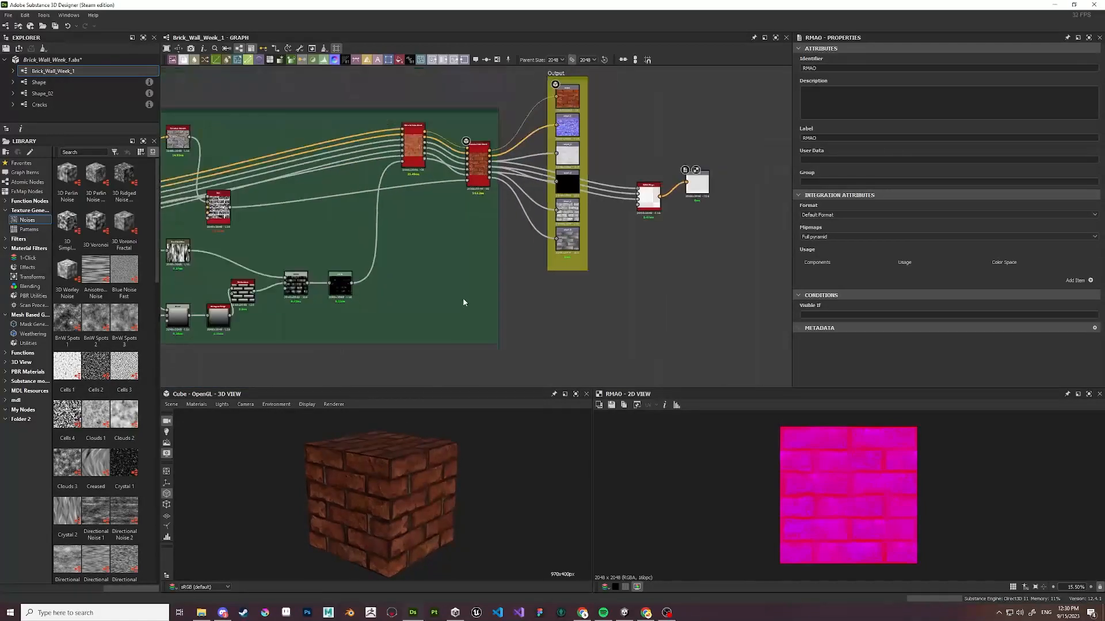
pyautogui.moveTo(406, 332); pyautogui.dragTo(677, 340, button='middle')
pyautogui.moveTo(608, 268)
pyautogui.mouseDown(button='middle')
pyautogui.moveTo(666, 289)
pyautogui.moveTo(652, 343)
pyautogui.mouseUp(button='middle')
pyautogui.moveTo(346, 290); pyautogui.dragTo(486, 293, button='middle')
pyautogui.scroll(2, 451, 283)
pyautogui.moveTo(397, 279); pyautogui.dragTo(467, 281, button='middle')
pyautogui.scroll(1, 460, 279)
pyautogui.moveTo(215, 256); pyautogui.dragTo(302, 259, button='middle')
pyautogui.scroll(2, 302, 258)
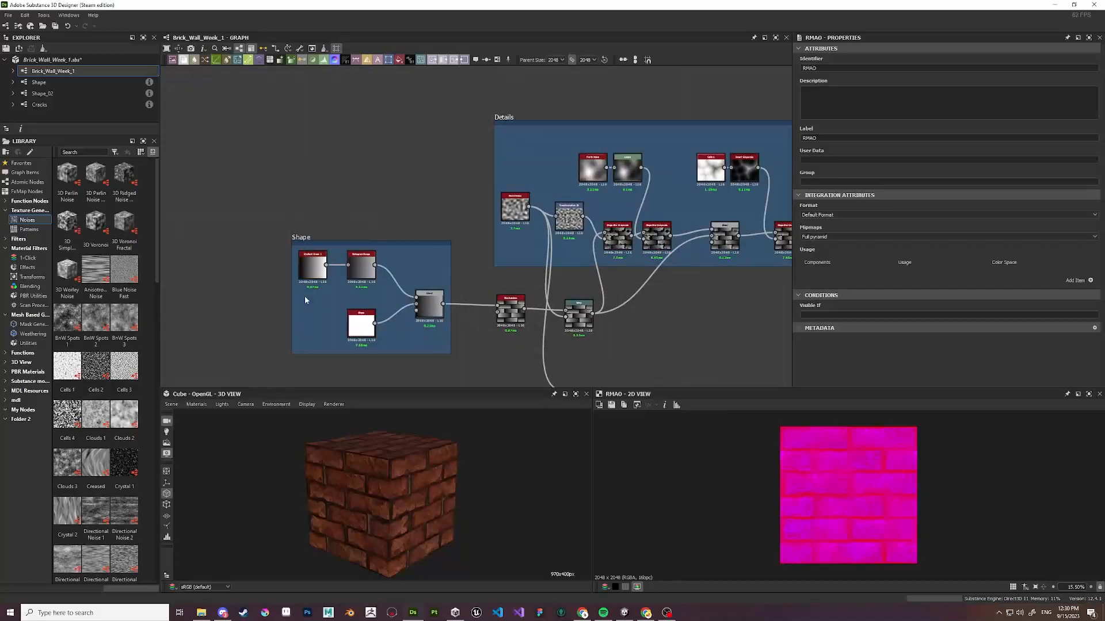
pyautogui.moveTo(657, 168); pyautogui.dragTo(503, 213, button='middle')
pyautogui.scroll(-3, 674, 170)
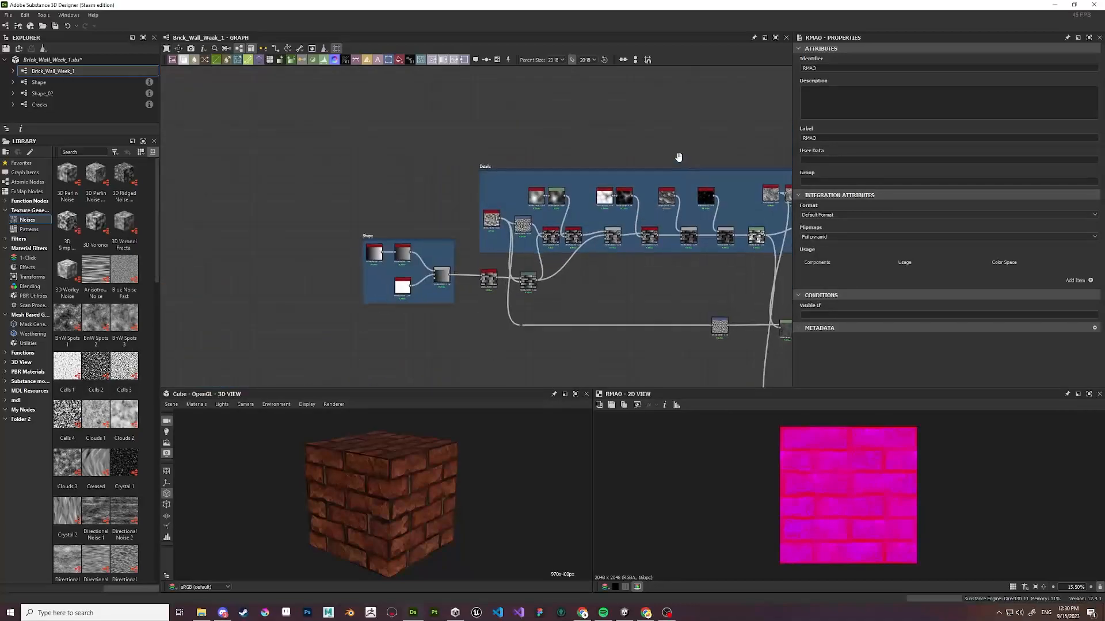
pyautogui.moveTo(683, 157); pyautogui.dragTo(434, 151, button='middle')
pyautogui.moveTo(538, 258); pyautogui.dragTo(461, 191, button='middle')
pyautogui.moveTo(505, 313); pyautogui.dragTo(434, 251, button='middle')
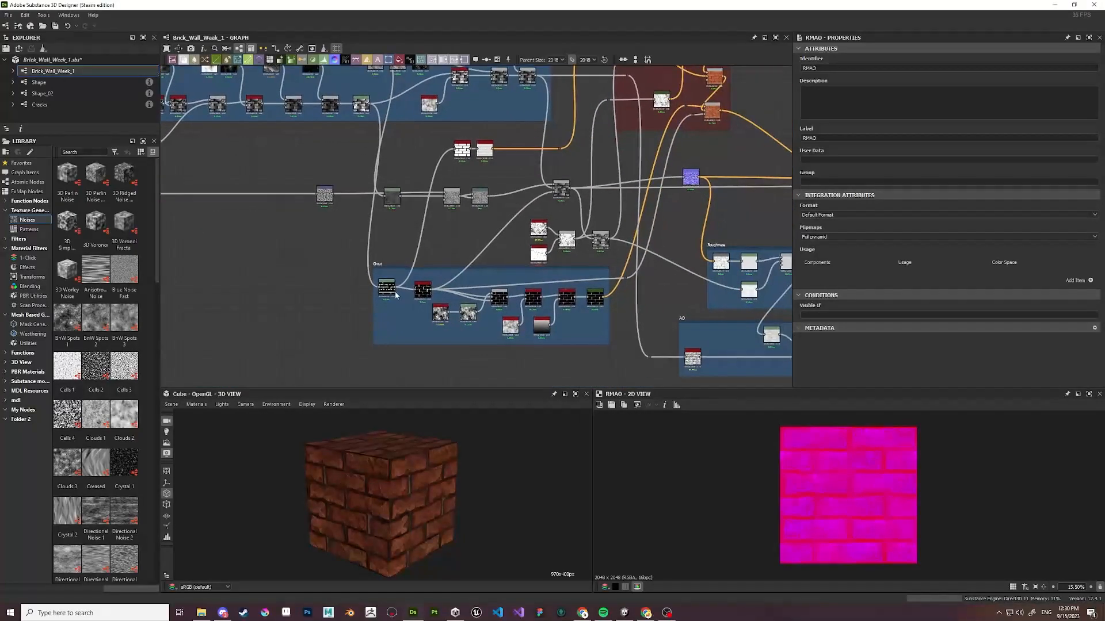
# Examine the nodes in the Grout, Brick Colour, Roughness, AO and Material Blending frames.
pyautogui.scroll(5, 407, 304)
pyautogui.scroll(2, 469, 287)
pyautogui.moveTo(727, 273); pyautogui.dragTo(439, 291, button='middle')
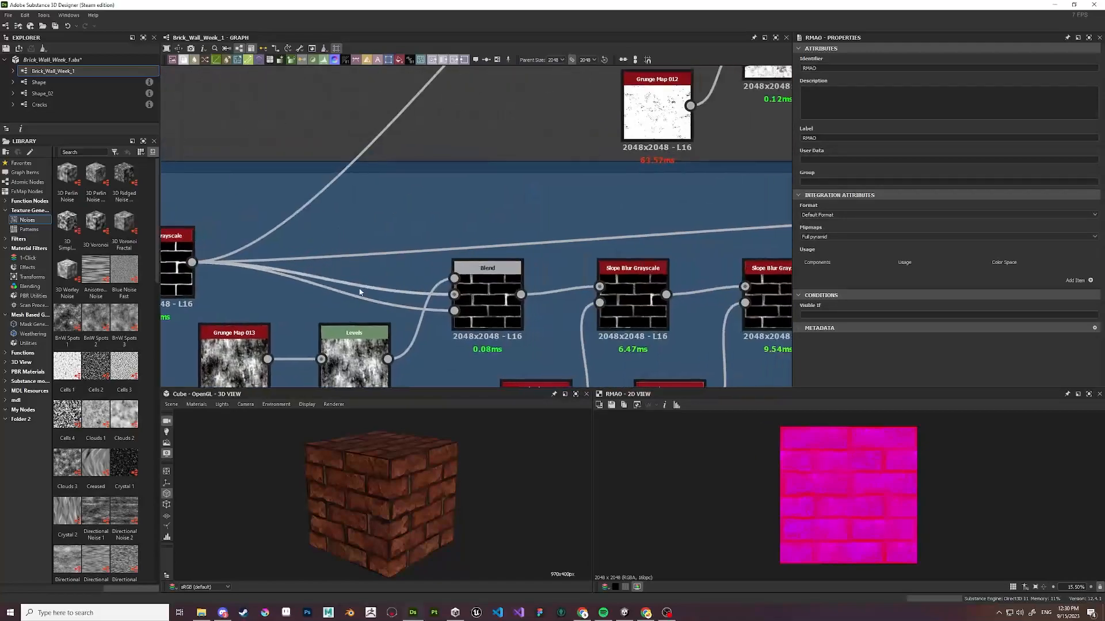
pyautogui.moveTo(744, 303); pyautogui.dragTo(501, 252, button='middle')
pyautogui.moveTo(657, 275); pyautogui.dragTo(484, 291, button='middle')
pyautogui.scroll(-1, 484, 292)
pyautogui.scroll(-6, 482, 288)
pyautogui.moveTo(570, 209); pyautogui.dragTo(542, 340, button='middle')
pyautogui.moveTo(572, 266); pyautogui.dragTo(549, 320, button='middle')
pyautogui.scroll(2, 549, 320)
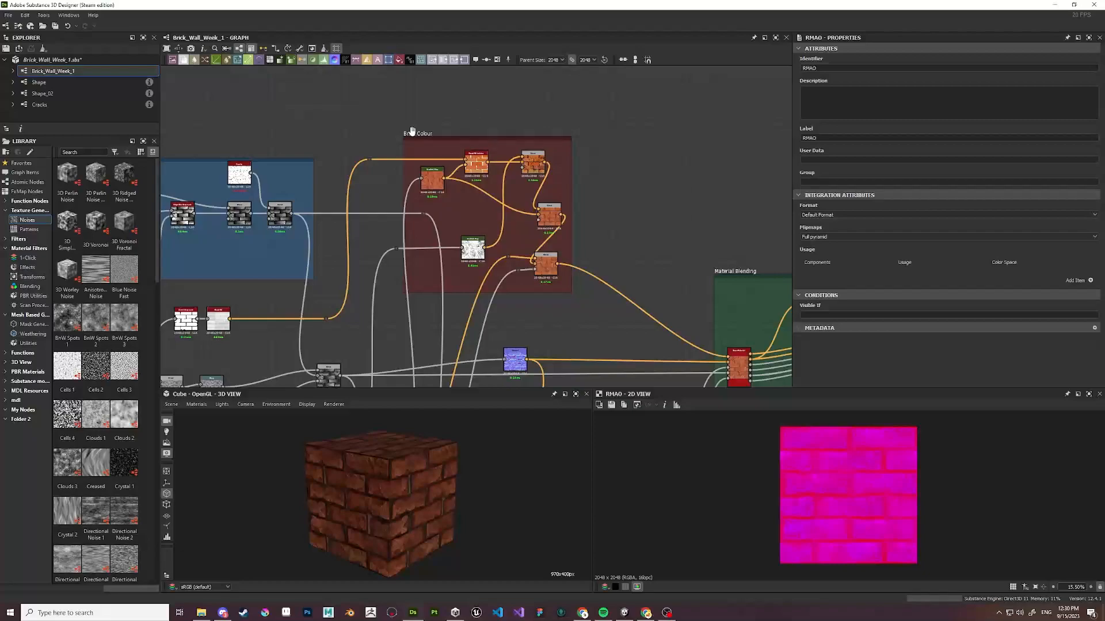
pyautogui.moveTo(672, 289); pyautogui.dragTo(416, 135, button='middle')
pyautogui.moveTo(411, 242); pyautogui.dragTo(576, 98, button='middle')
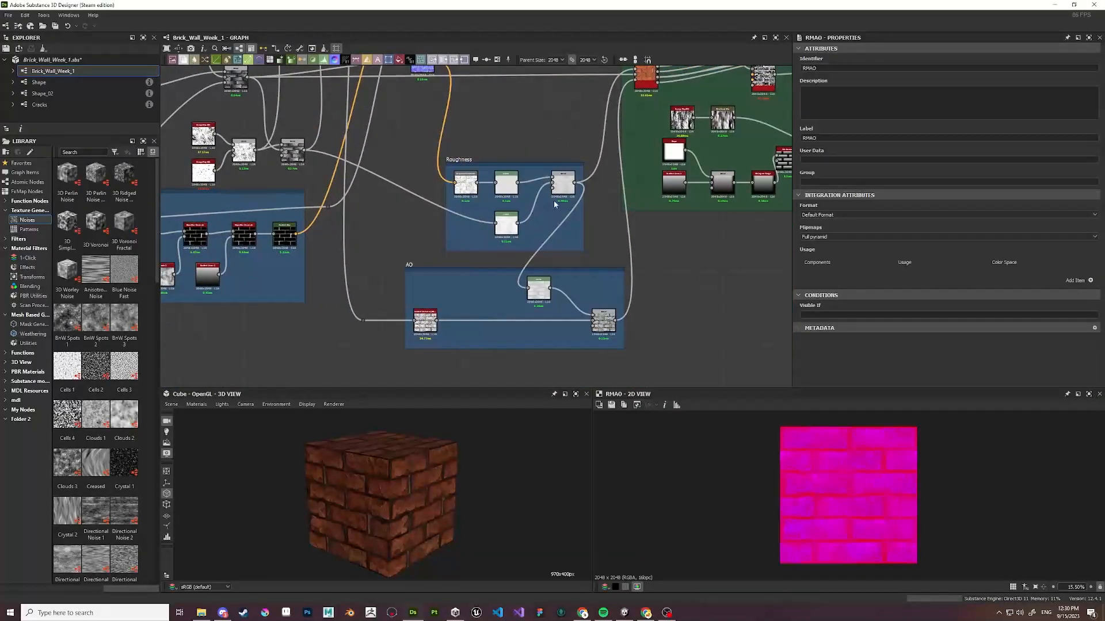
pyautogui.moveTo(486, 319); pyautogui.dragTo(399, 285, button='middle')
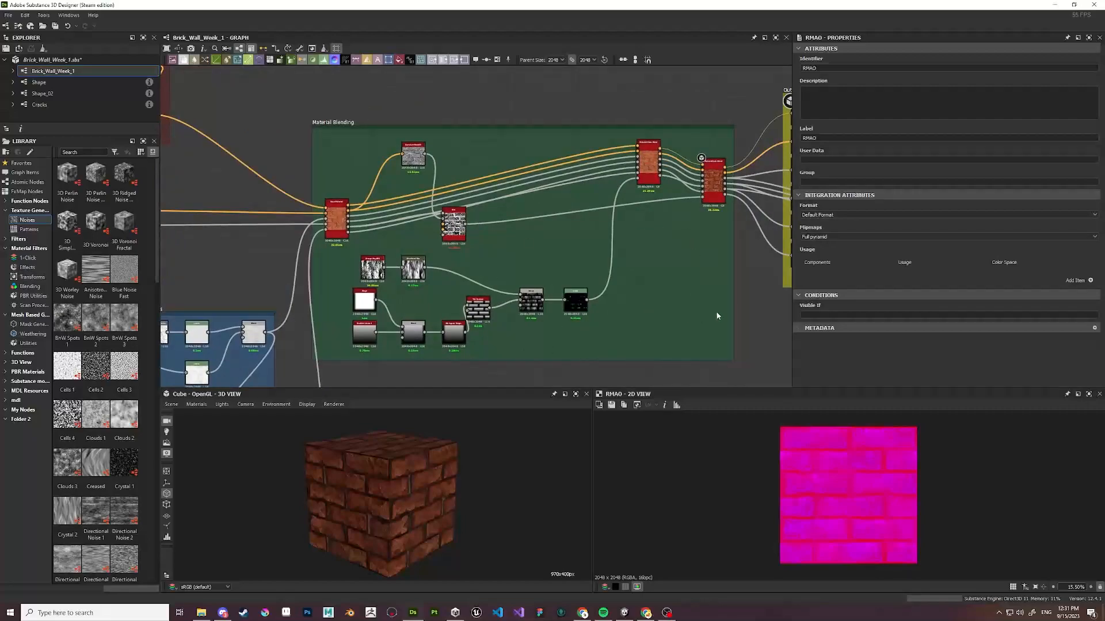
# Survey the overall layout of the brick wall graph back to the Shape frame at its start.
pyautogui.scroll(-6, 715, 315)
pyautogui.moveTo(611, 362); pyautogui.dragTo(710, 318, button='middle')
pyautogui.moveTo(434, 233); pyautogui.dragTo(487, 262, button='middle')
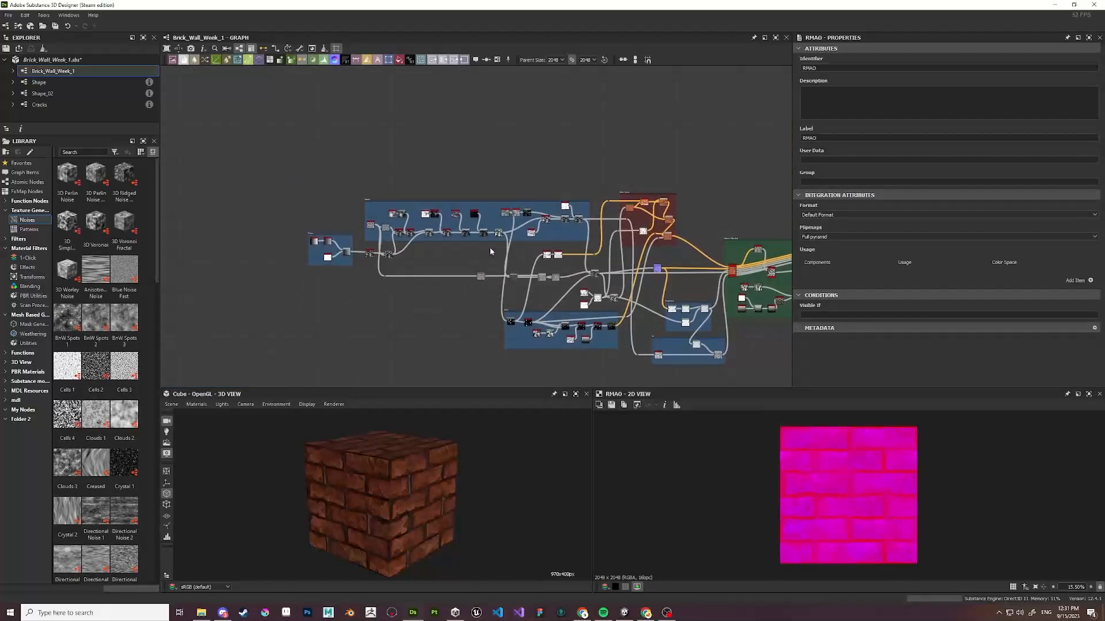
pyautogui.scroll(8, 423, 323)
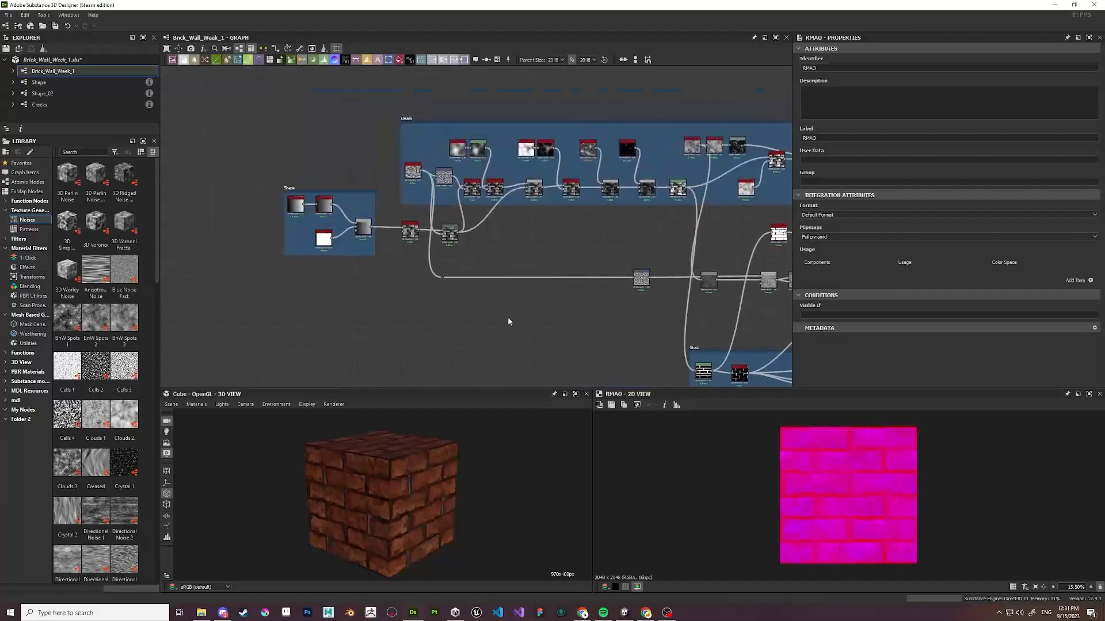
pyautogui.scroll(-6, 575, 273)
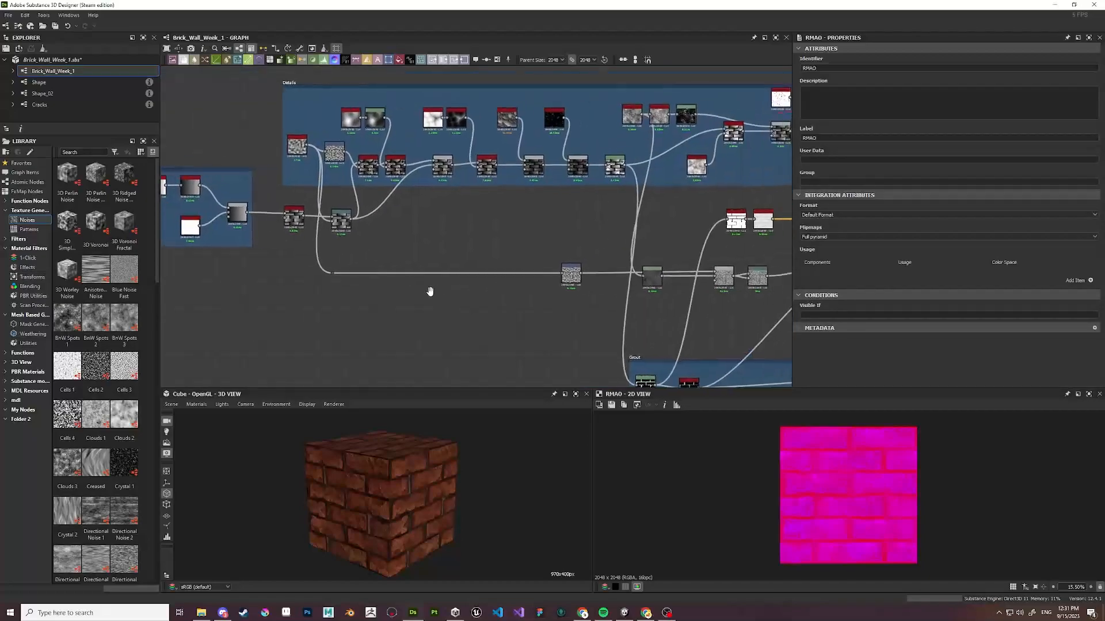
pyautogui.moveTo(444, 222); pyautogui.dragTo(623, 271, button='middle')
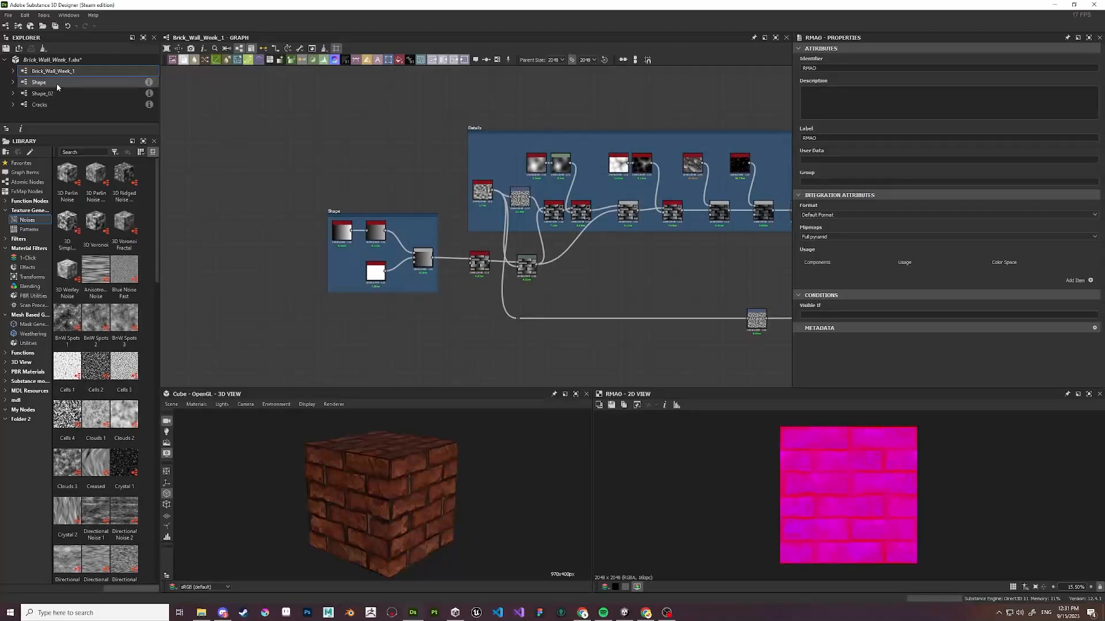
# Open the Shape graph from the Brick_Wall_Week_1 package.
pyautogui.click(13, 82)
pyautogui.click(11, 84)
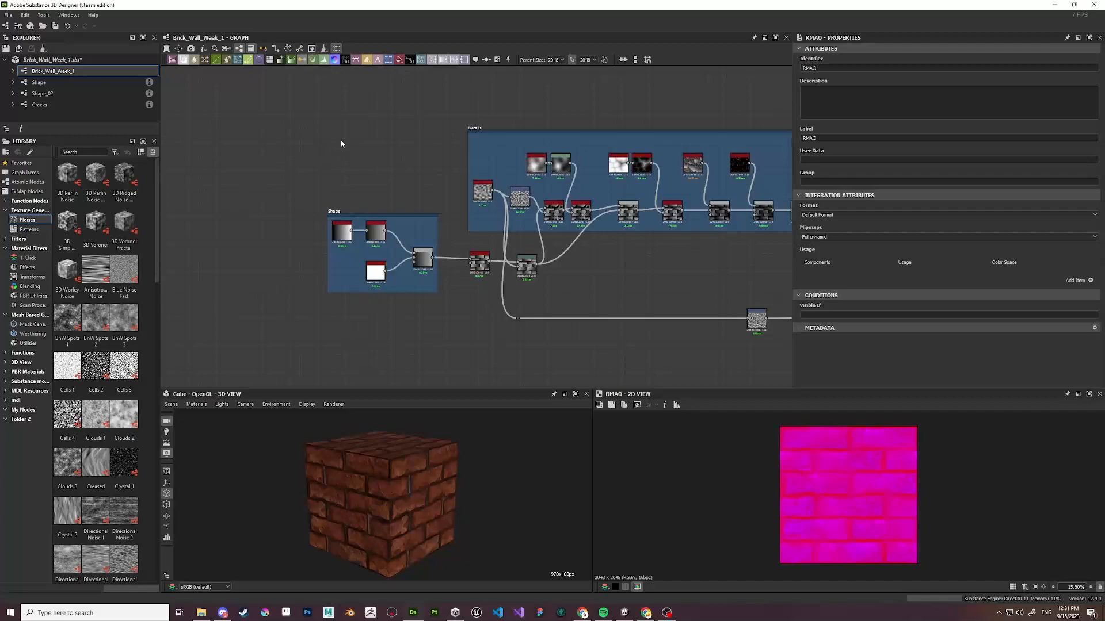
pyautogui.scroll(1, 328, 138)
pyautogui.click(56, 82)
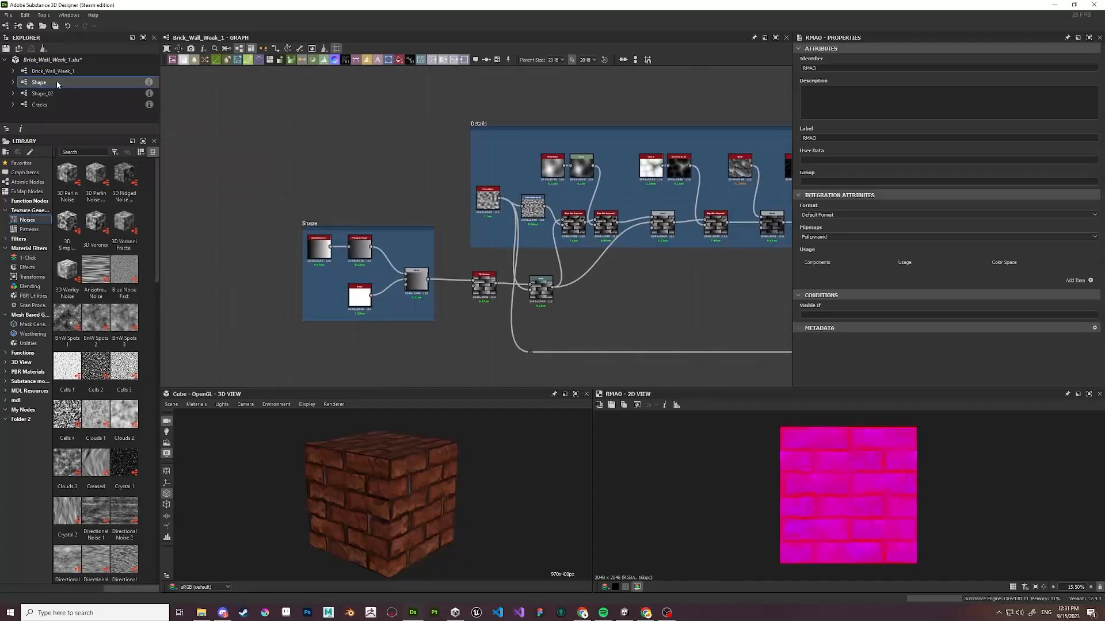
pyautogui.doubleClick(56, 82)
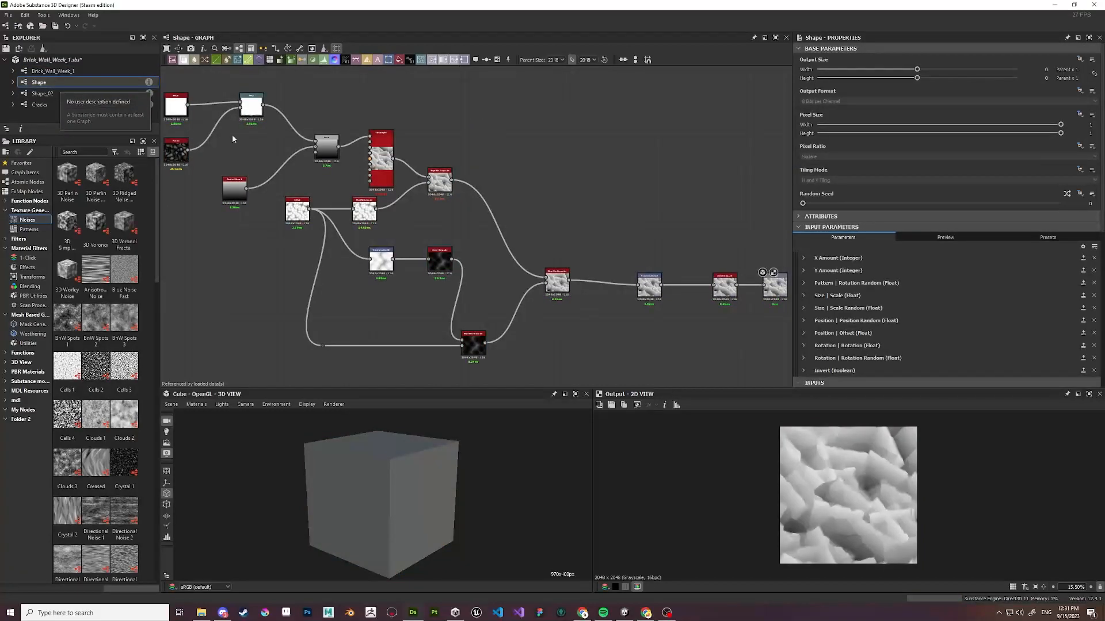
# Select the Shape graph's output node and inspect its grayscale pattern up close in the 2D view.
pyautogui.moveTo(661, 222); pyautogui.dragTo(472, 173, button='middle')
pyautogui.scroll(3, 587, 244)
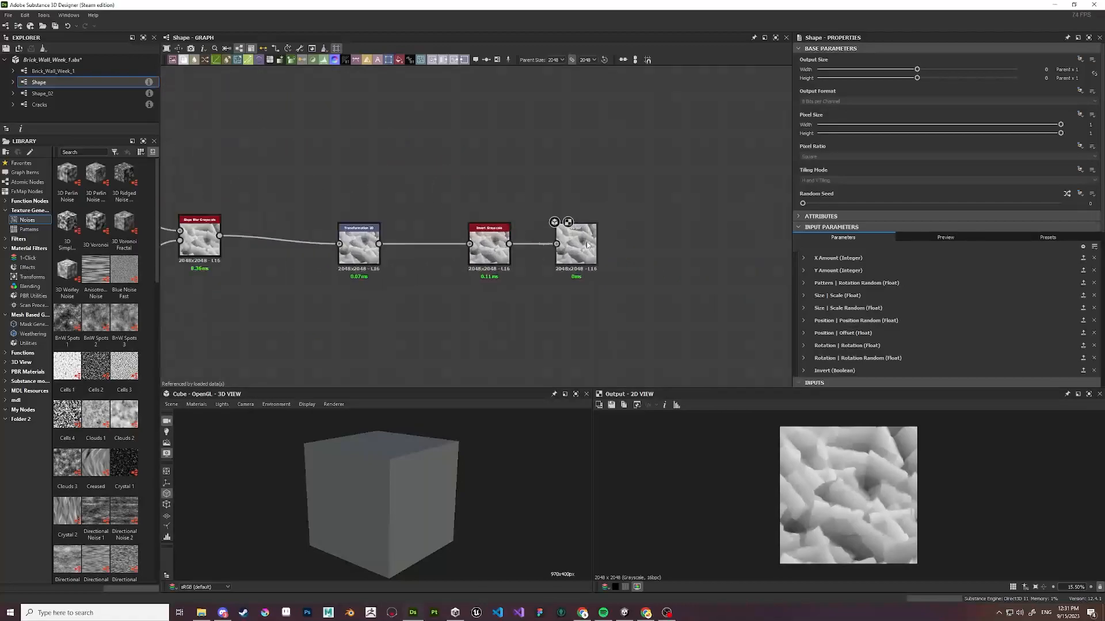
pyautogui.scroll(2, 587, 244)
pyautogui.click(578, 249)
pyautogui.scroll(3, 871, 494)
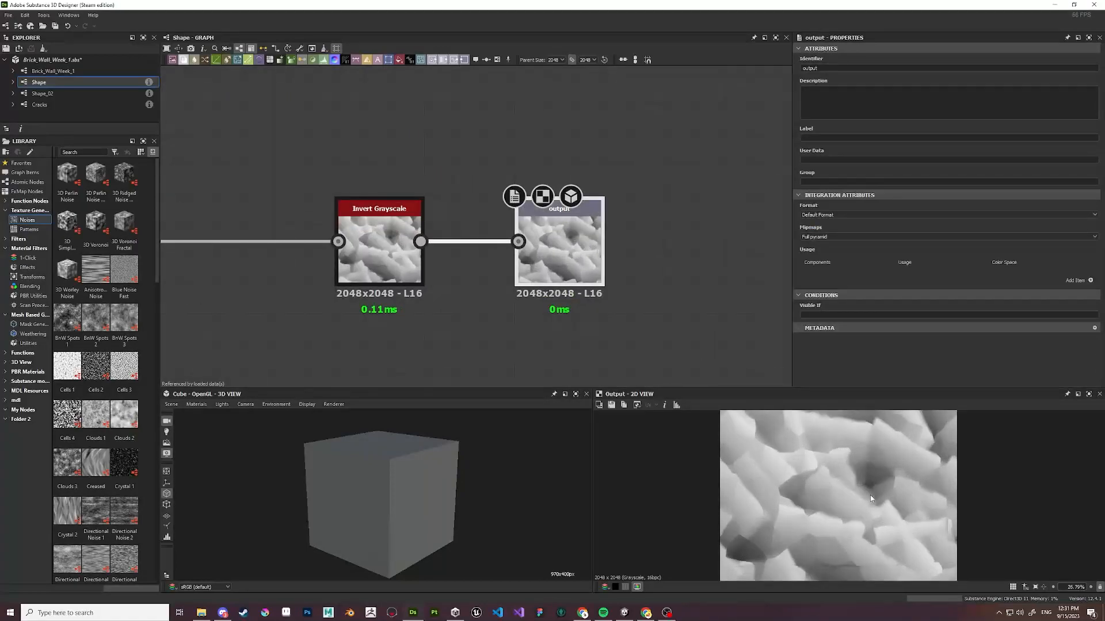
pyautogui.scroll(-3, 870, 498)
pyautogui.scroll(-6, 551, 331)
pyautogui.moveTo(437, 257); pyautogui.dragTo(631, 251, button='middle')
pyautogui.scroll(-1, 672, 268)
# Return to the Brick_Wall_Week_1 graph and add the Shape graph as a node above the Details frame.
pyautogui.click(80, 72)
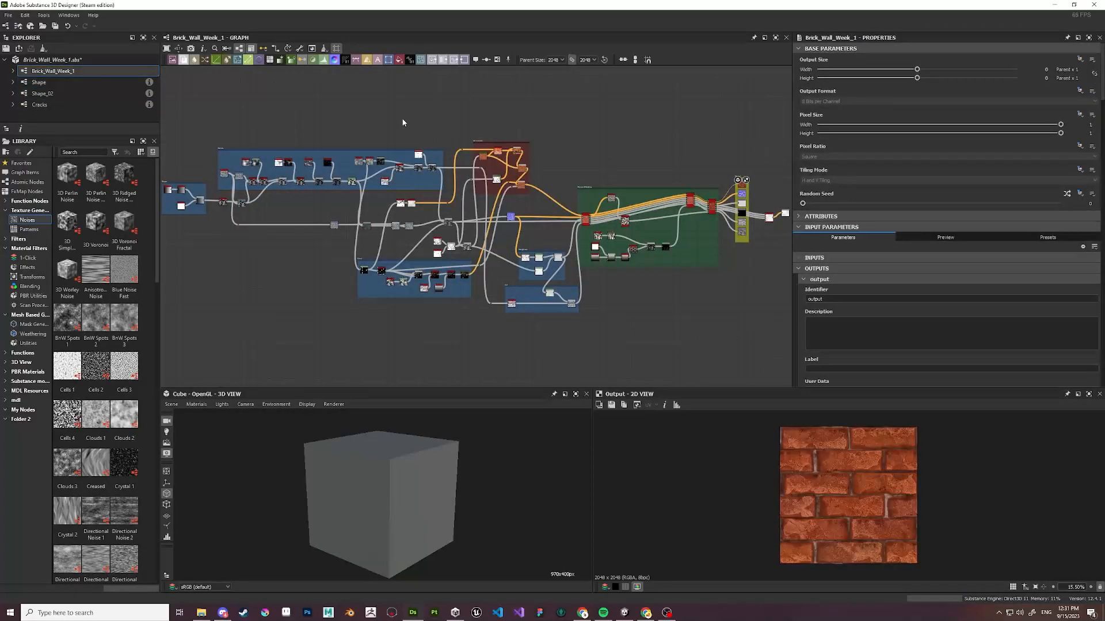
pyautogui.moveTo(378, 104); pyautogui.dragTo(437, 160, button='middle')
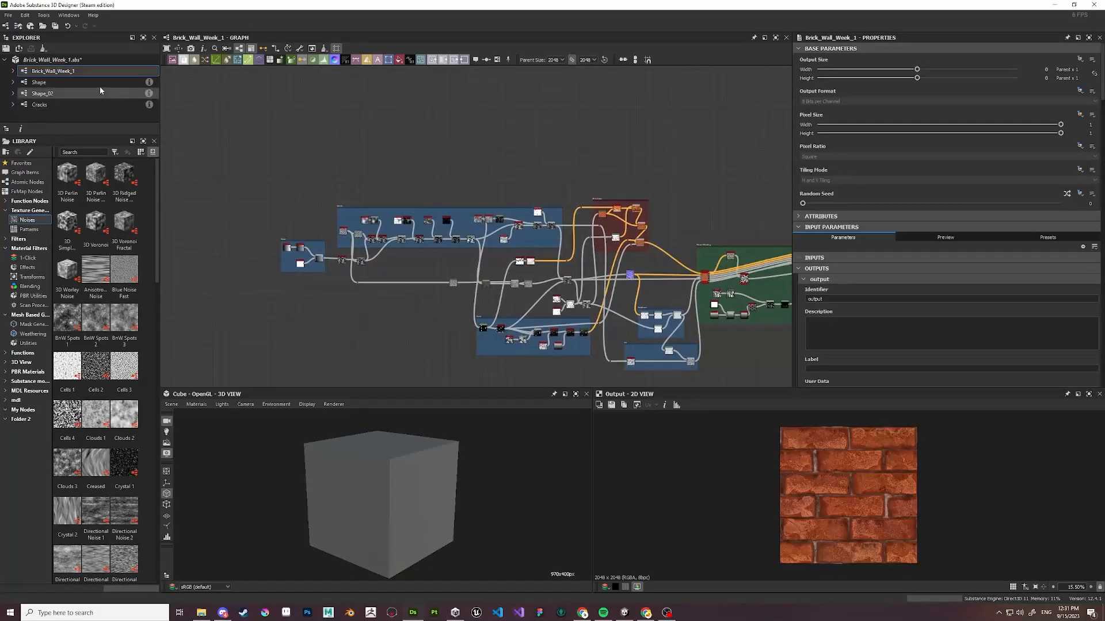
pyautogui.moveTo(59, 84); pyautogui.dragTo(526, 181)
pyautogui.scroll(10, 526, 181)
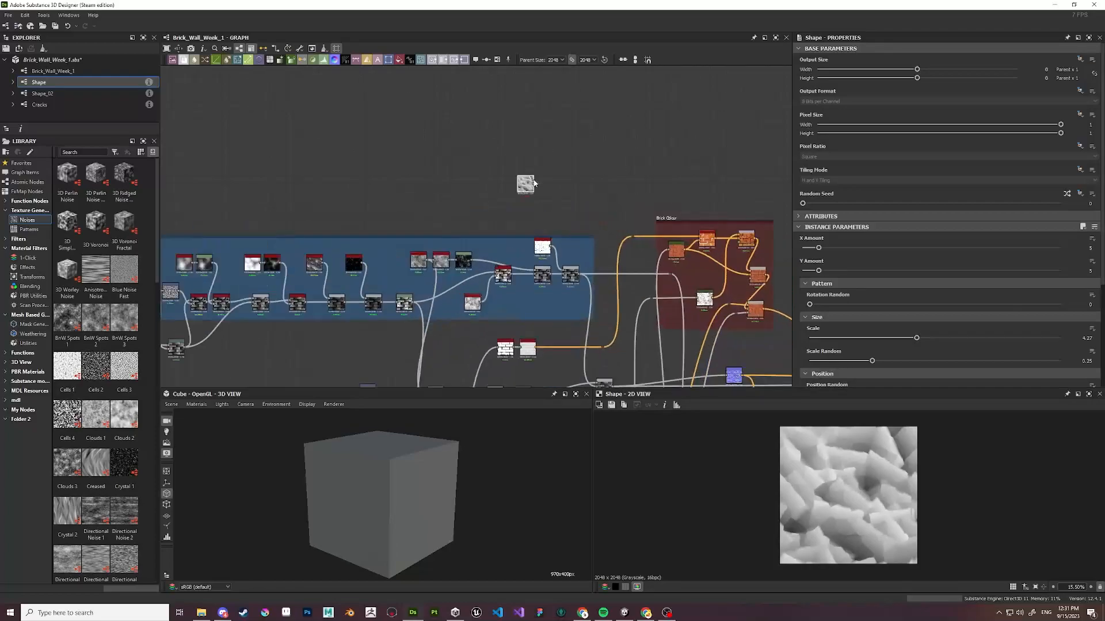
# Reopen the Shape graph to check its output node, and return to the Brick_Wall_Week_1 graph.
pyautogui.doubleClick(85, 83)
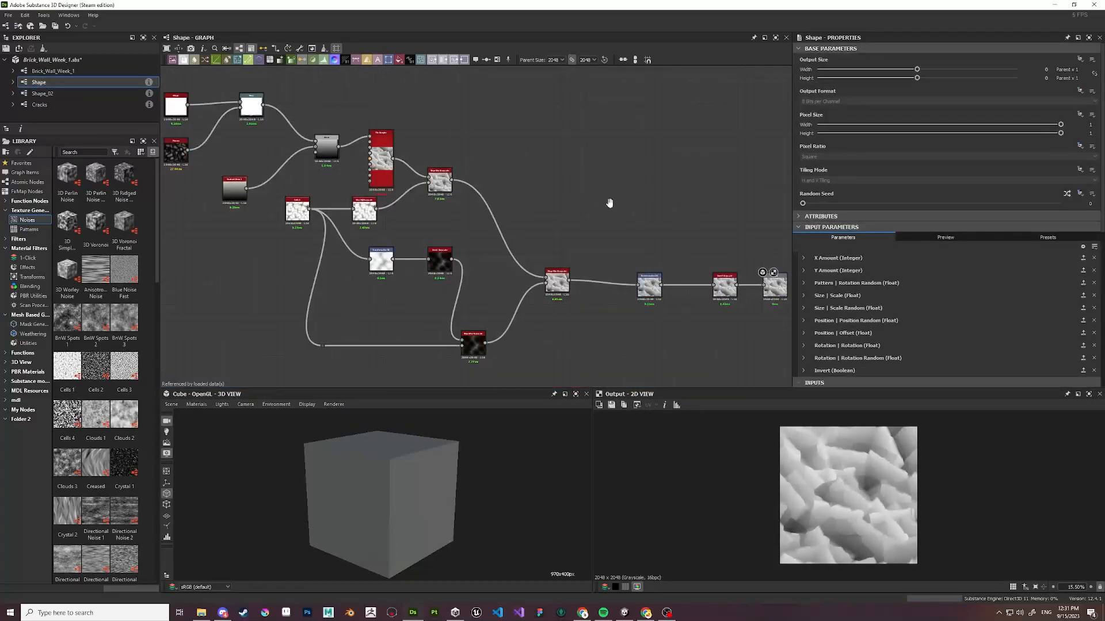
pyautogui.scroll(5, 685, 274)
pyautogui.click(75, 72)
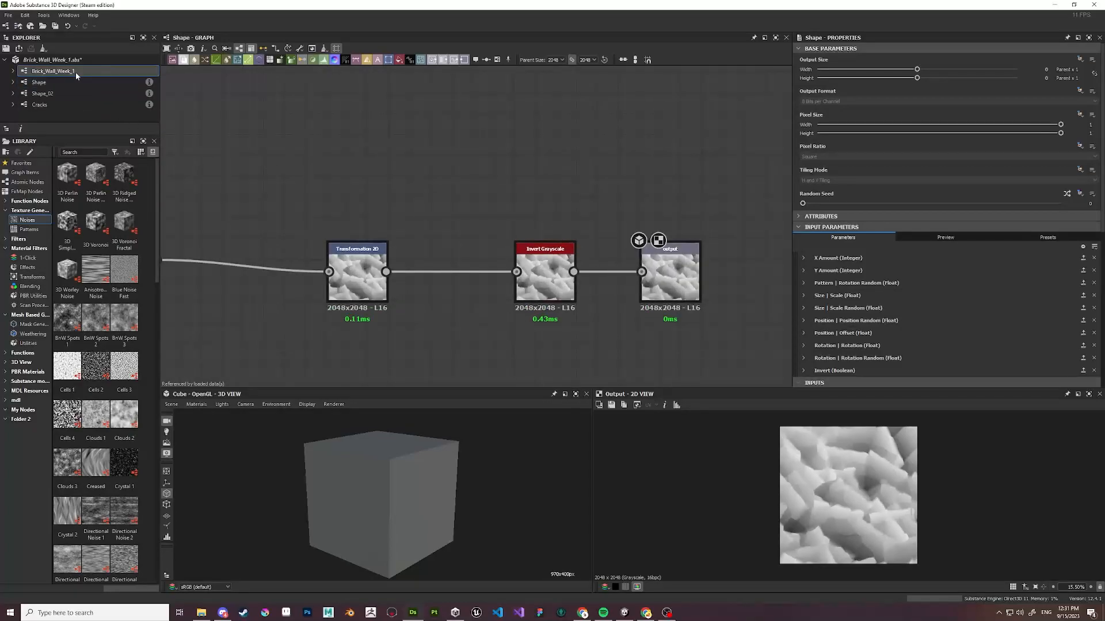
pyautogui.doubleClick(74, 71)
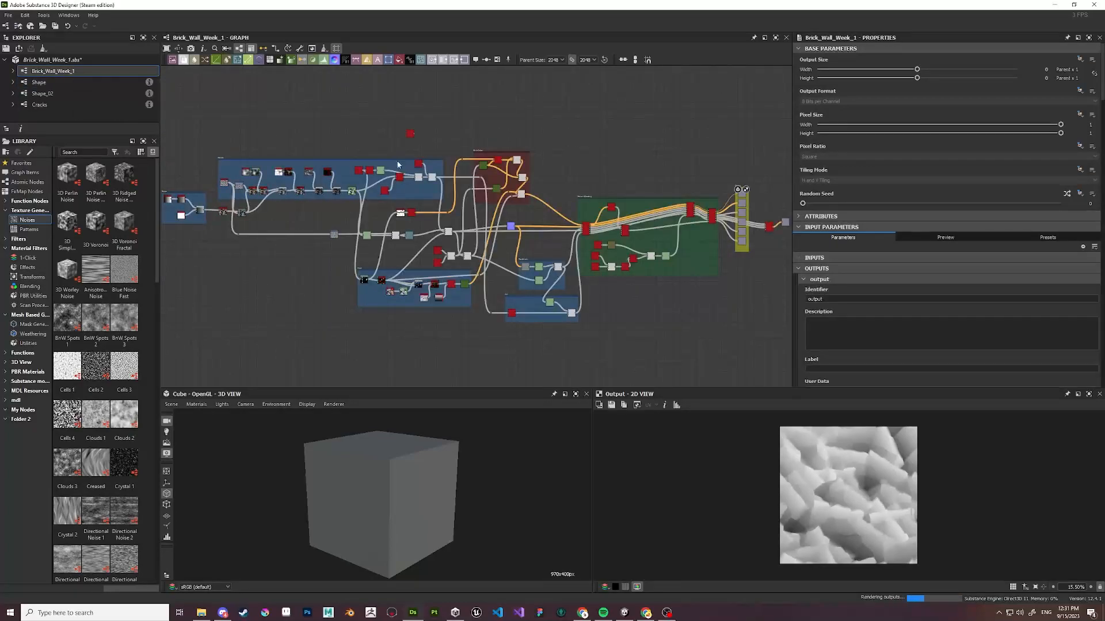
# Select the Shape node above the Details frame and delete it from the graph.
pyautogui.scroll(2, 429, 137)
pyautogui.scroll(3, 442, 144)
pyautogui.click(494, 136)
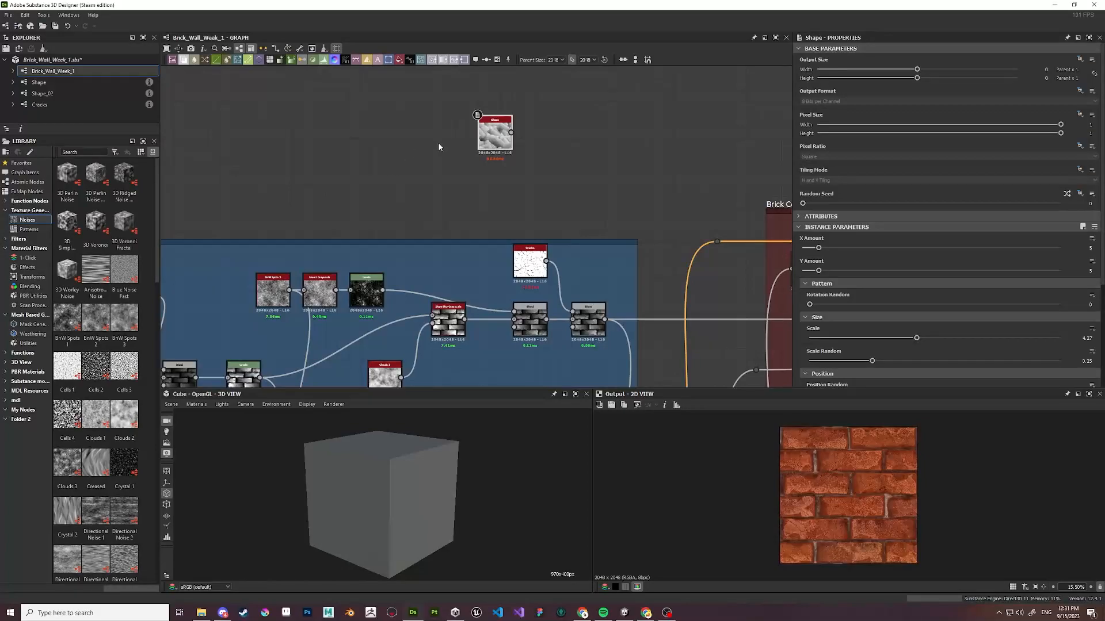
pyautogui.moveTo(439, 147); pyautogui.dragTo(400, 131, button='middle')
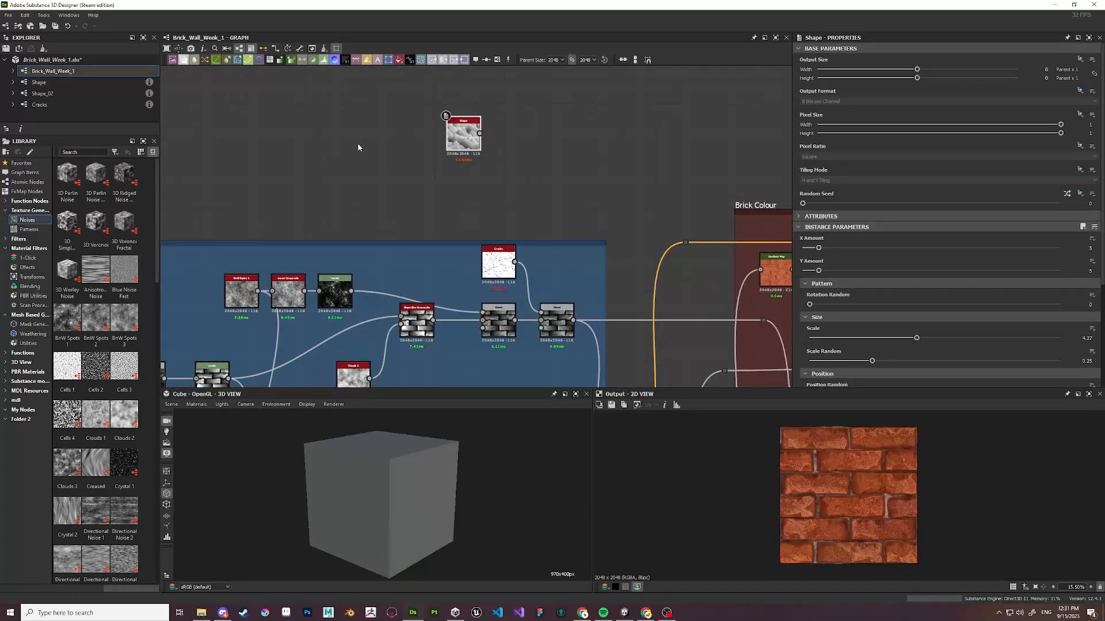
pyautogui.click(14, 82)
pyautogui.click(13, 83)
pyautogui.moveTo(450, 144); pyautogui.dragTo(426, 200)
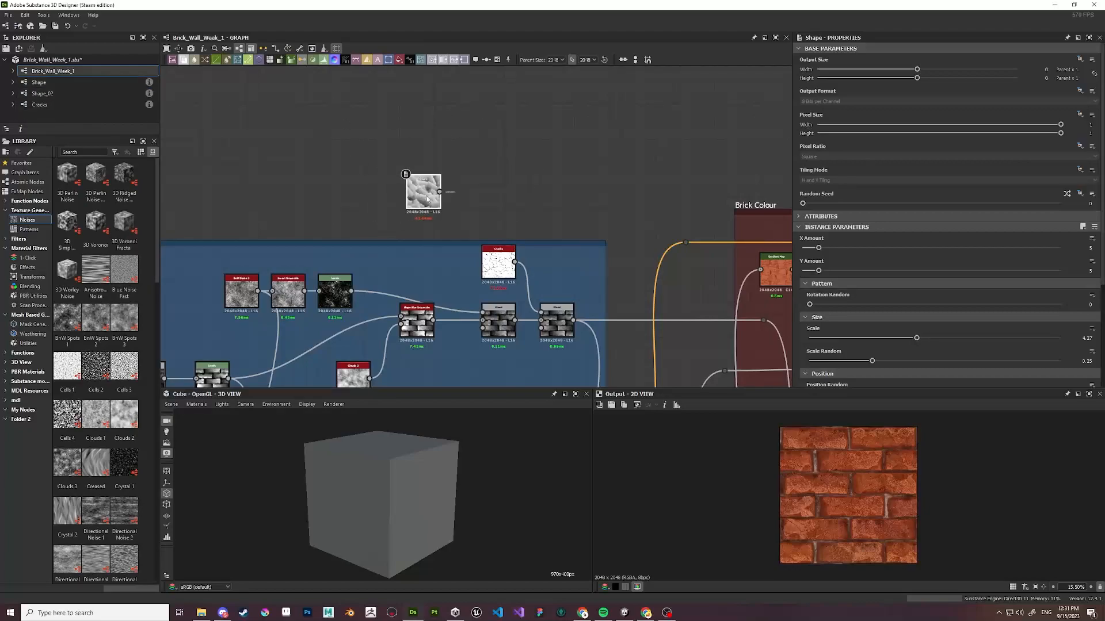
pyautogui.scroll(3, 427, 201)
pyautogui.press('Delete')
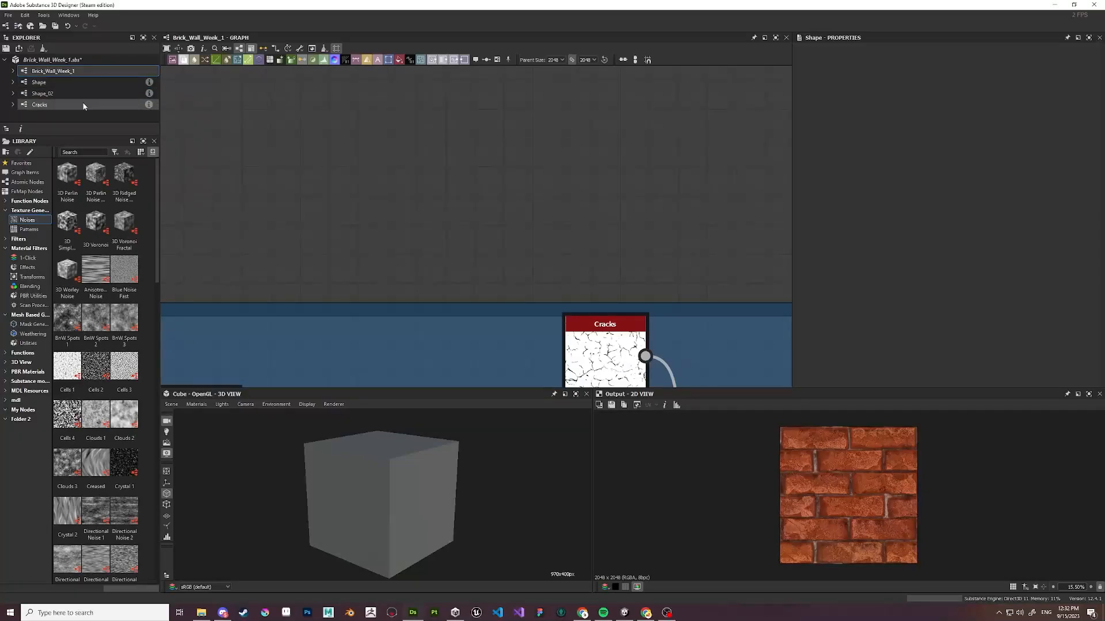
# Preview the Cracks node from the Details frame in the 2D view.
pyautogui.scroll(-2, 478, 220)
pyautogui.scroll(1, 345, 148)
pyautogui.moveTo(479, 219); pyautogui.dragTo(361, 210, button='middle')
pyautogui.scroll(4, 450, 220)
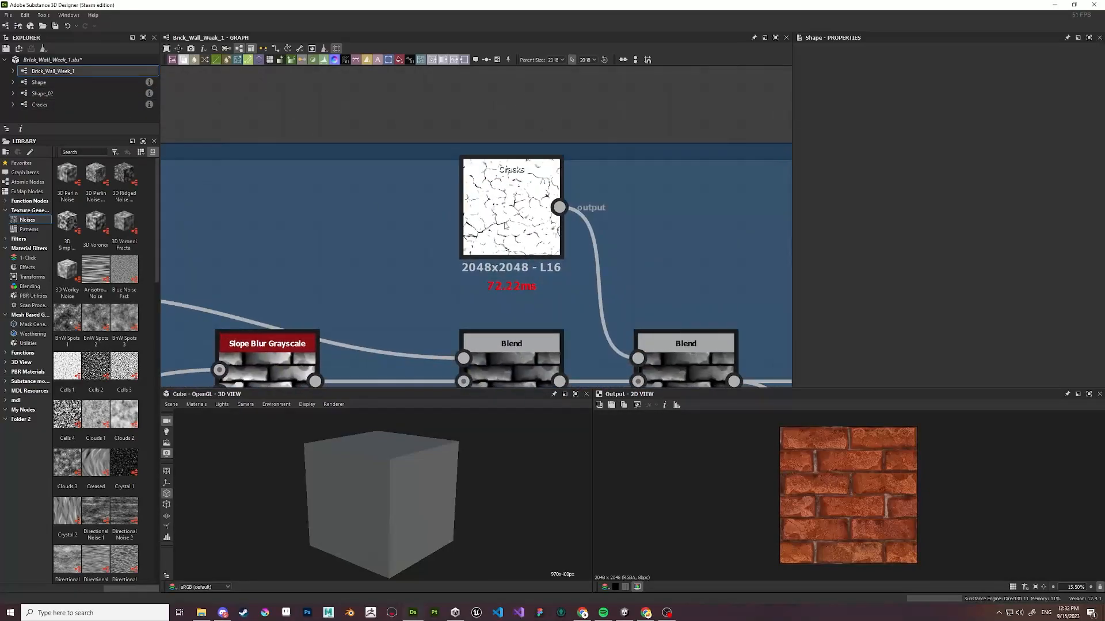
pyautogui.doubleClick(506, 226)
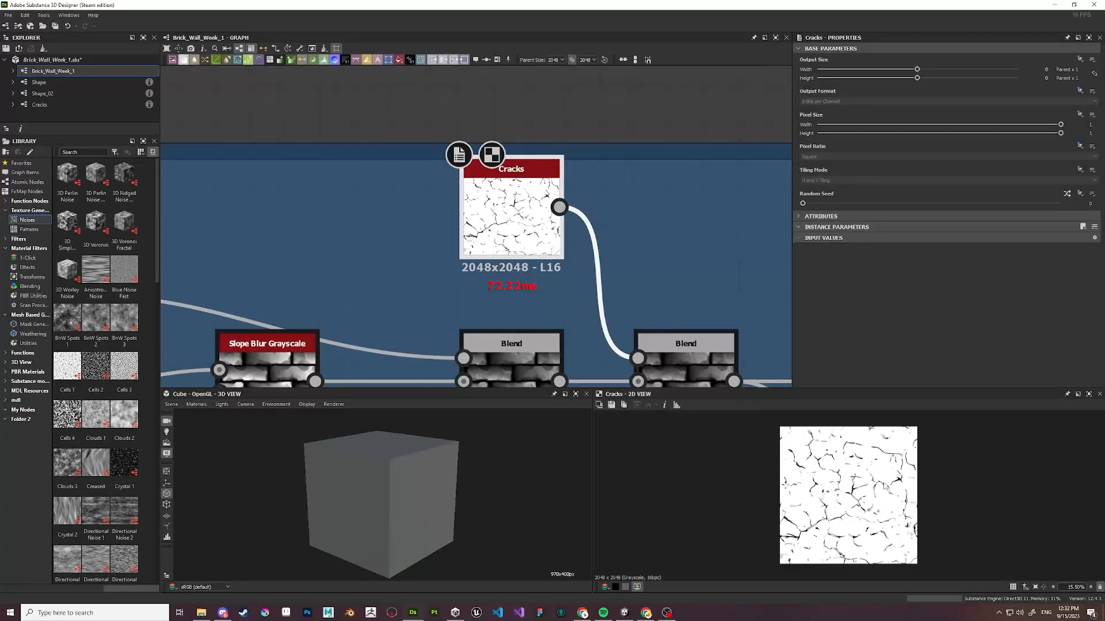
# Open the Cracks graph and examine its node chain from Shape through Edge Detect, Warp and Slope Blur to the output.
pyautogui.scroll(-1, 520, 264)
pyautogui.doubleClick(63, 102)
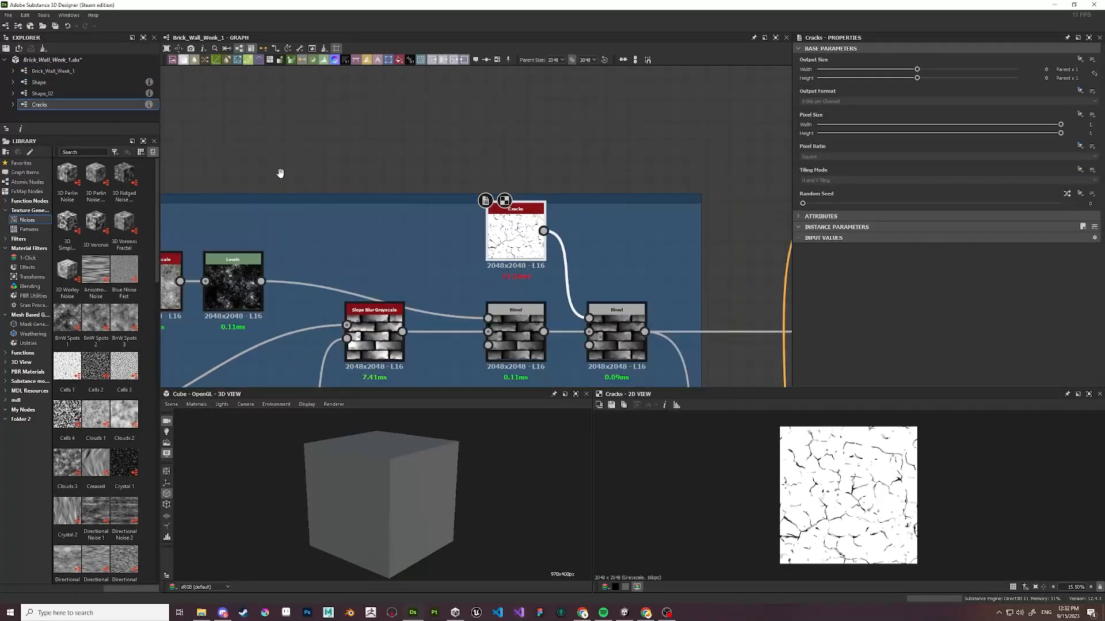
pyautogui.scroll(-2, 462, 231)
pyautogui.scroll(1, 491, 229)
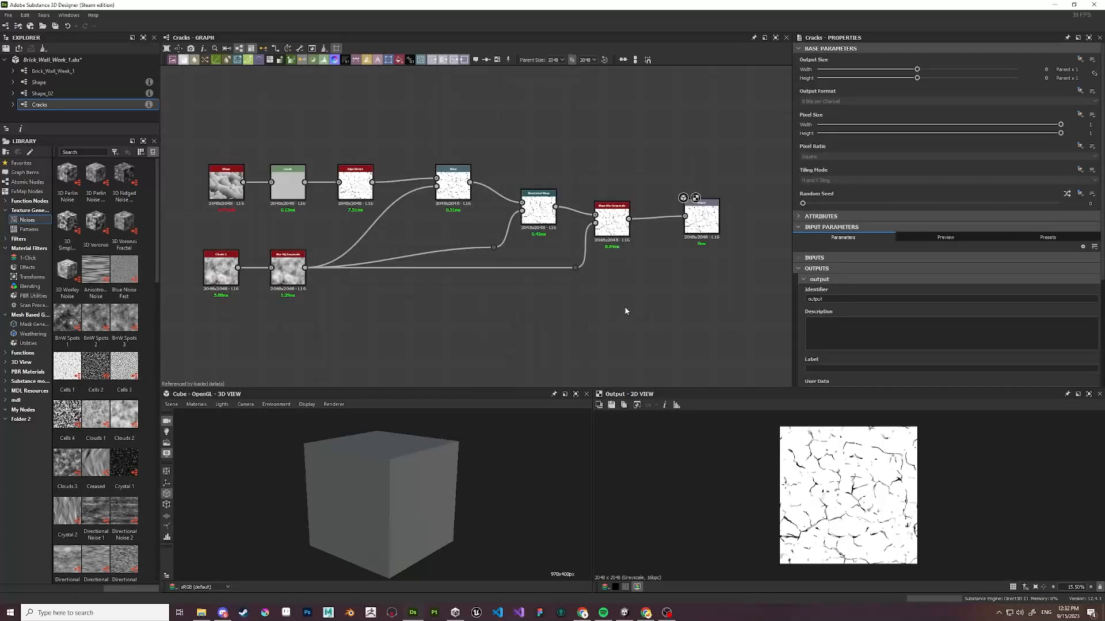
pyautogui.moveTo(314, 230); pyautogui.dragTo(433, 278, button='middle')
pyautogui.scroll(4, 433, 278)
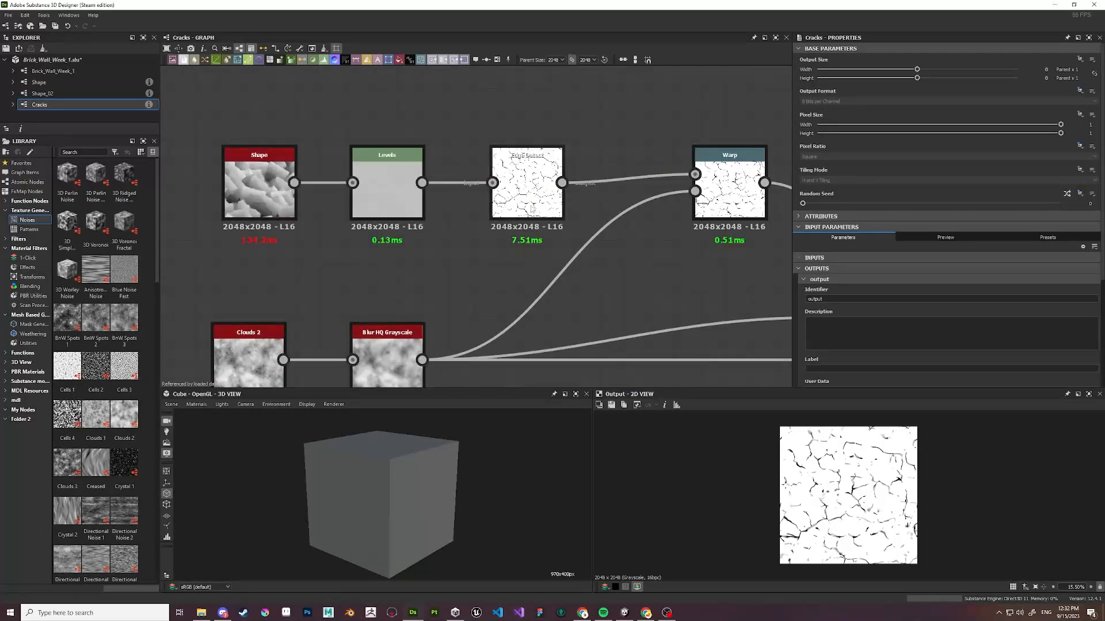
pyautogui.scroll(-2, 269, 171)
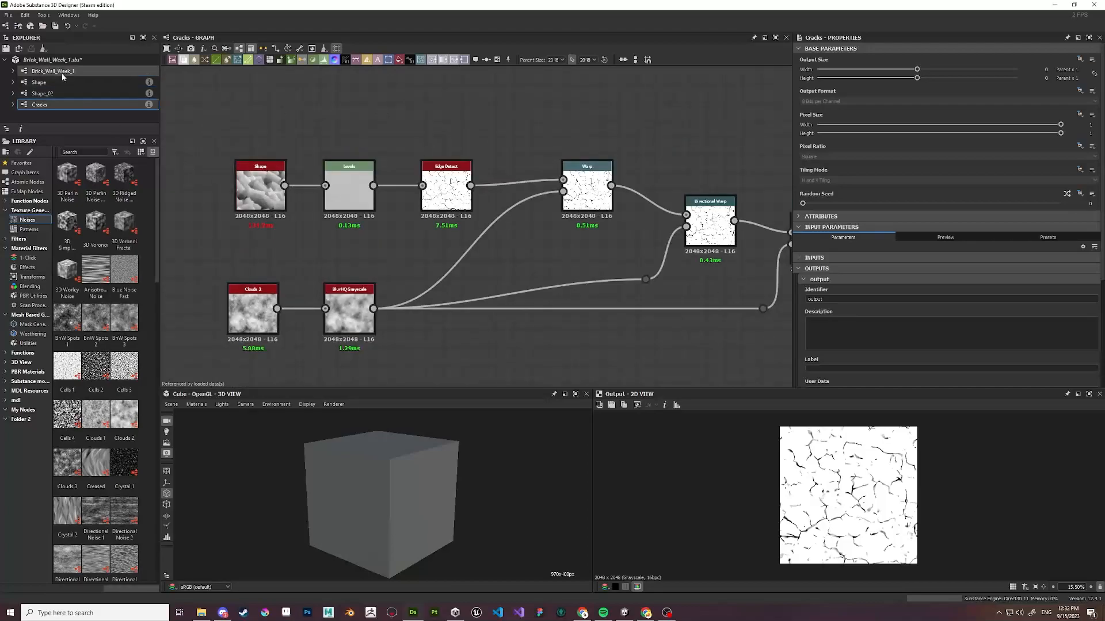
pyautogui.moveTo(344, 175); pyautogui.dragTo(260, 172, button='middle')
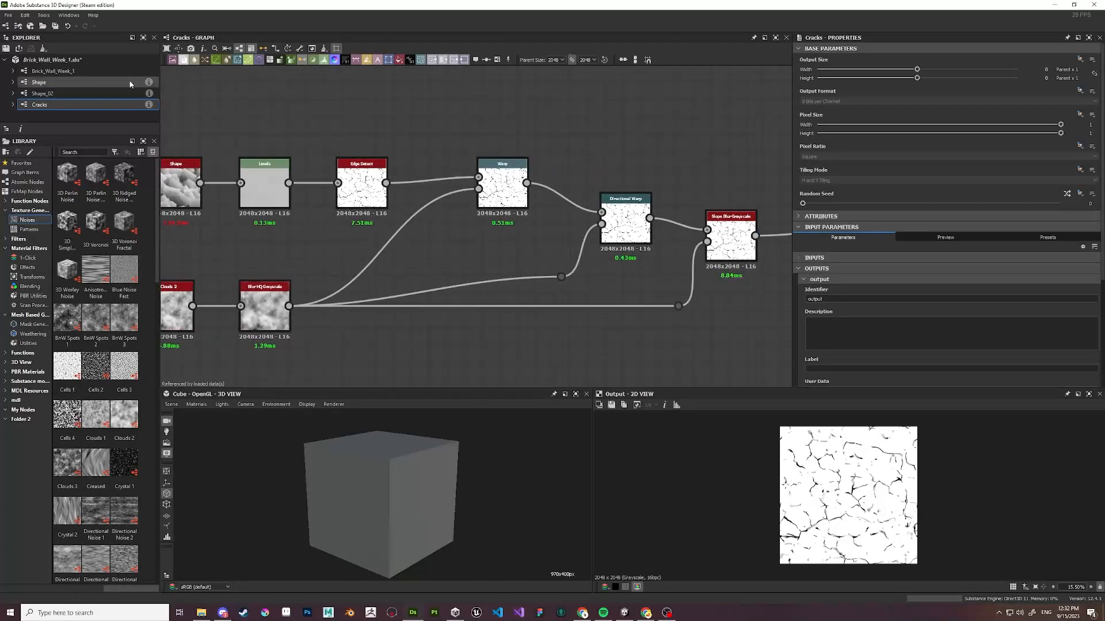
# Return to the Brick_Wall_Week_1 graph and examine the Details and Brick Colour frames.
pyautogui.doubleClick(82, 71)
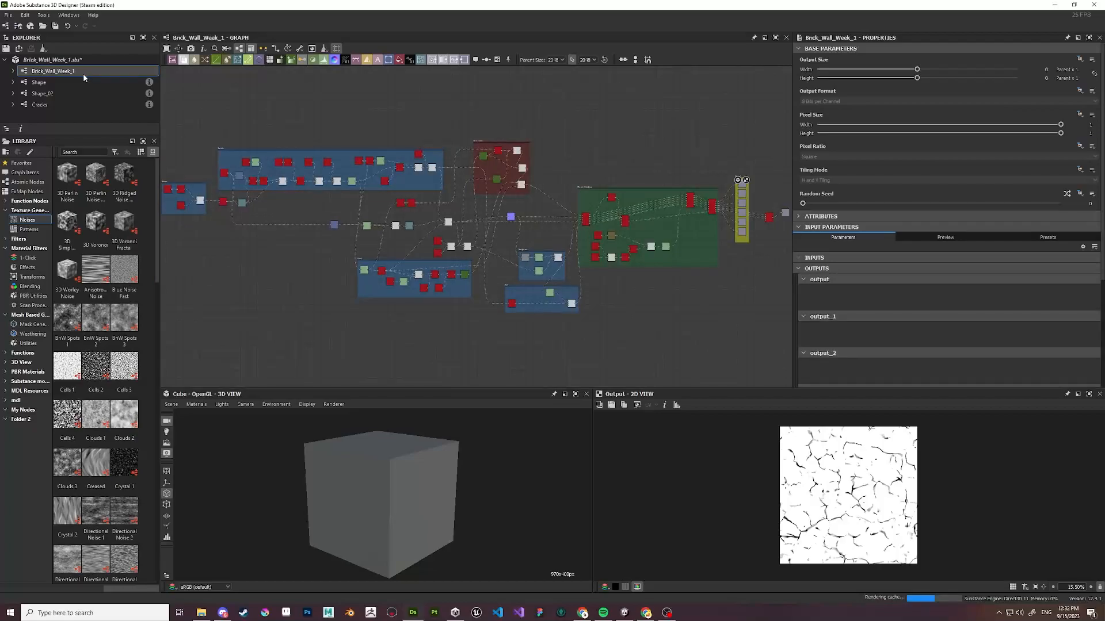
pyautogui.scroll(5, 431, 142)
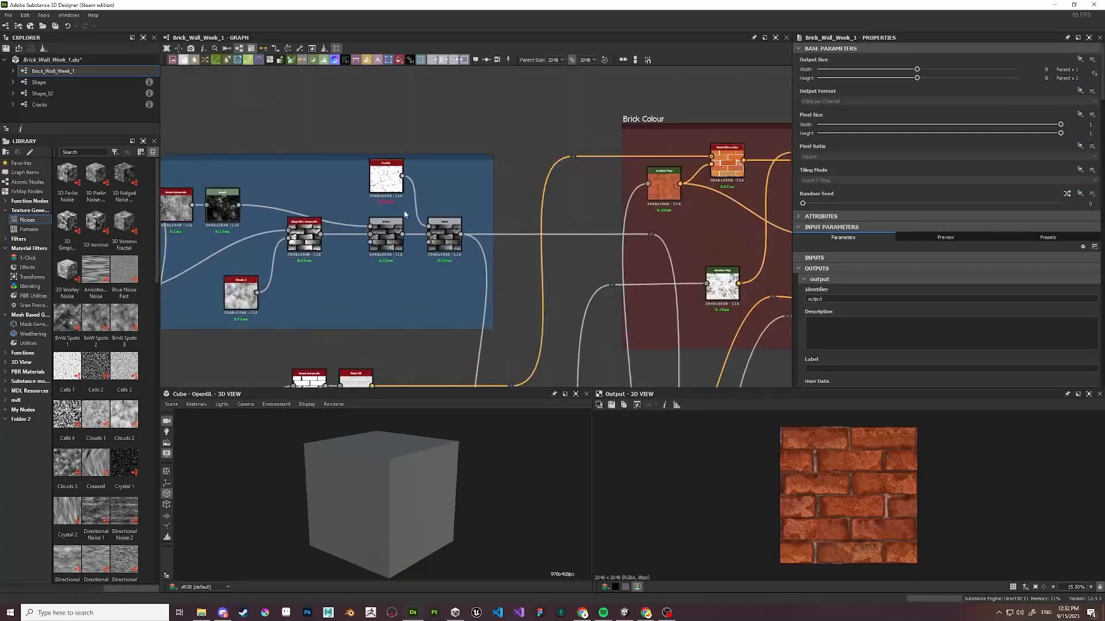
pyautogui.scroll(3, 363, 207)
pyautogui.moveTo(359, 201); pyautogui.dragTo(685, 144, button='middle')
pyautogui.scroll(-6, 520, 215)
pyautogui.moveTo(763, 262); pyautogui.dragTo(502, 215, button='middle')
pyautogui.moveTo(591, 208); pyautogui.dragTo(449, 196, button='middle')
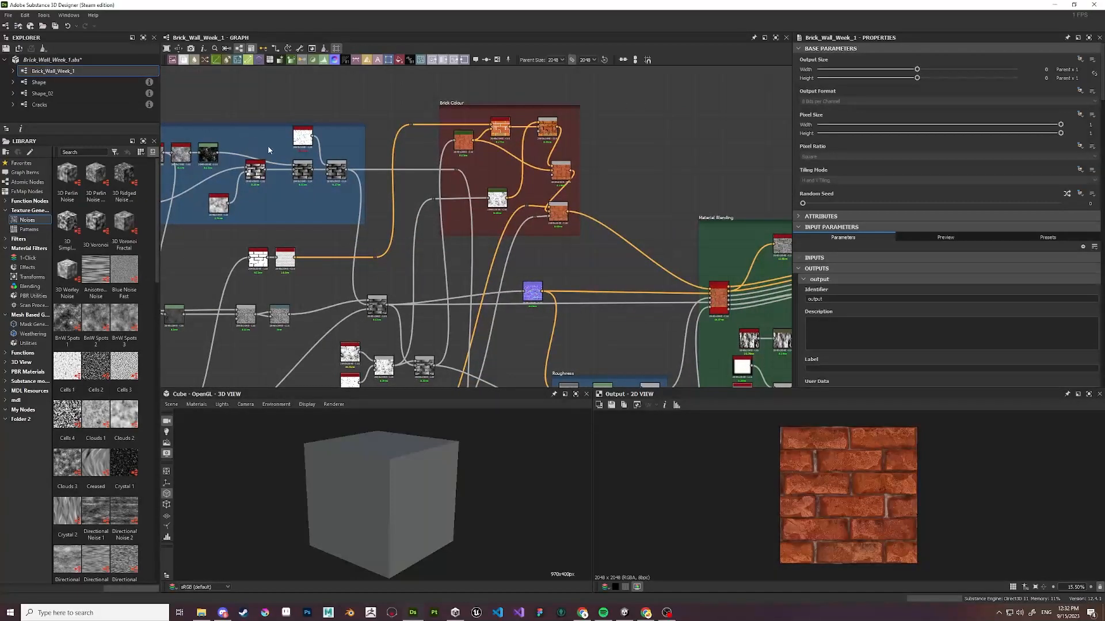
# Examine the Material Blending frame and the Output frame, ending with an overview of the whole graph.
pyautogui.moveTo(585, 260); pyautogui.dragTo(454, 197, button='middle')
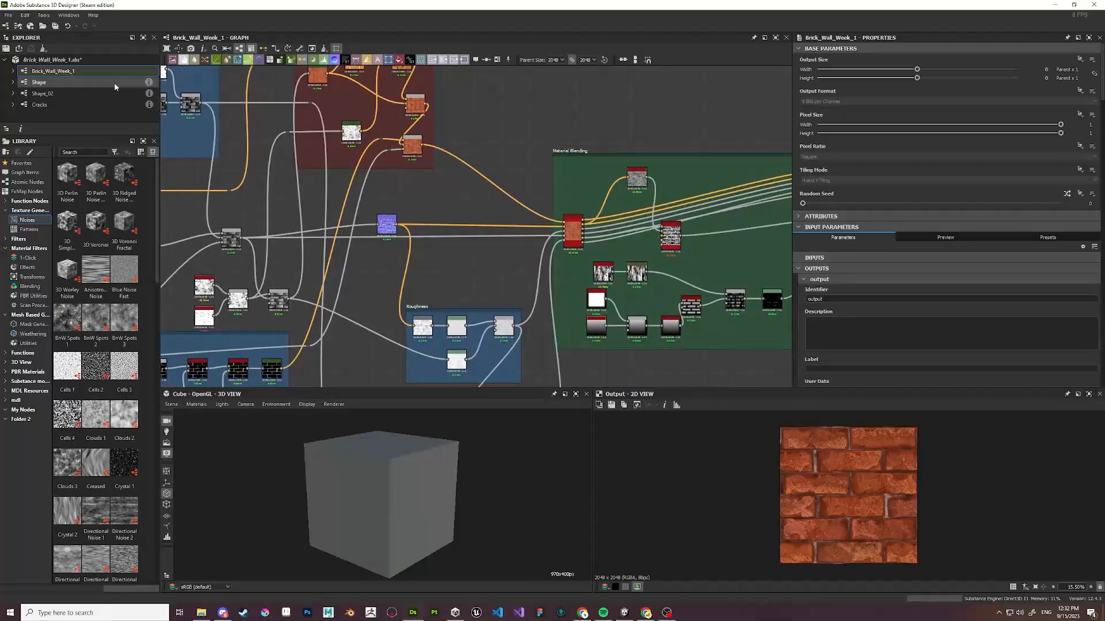
pyautogui.moveTo(440, 195); pyautogui.dragTo(265, 138, button='middle')
pyautogui.moveTo(596, 191); pyautogui.dragTo(393, 231, button='middle')
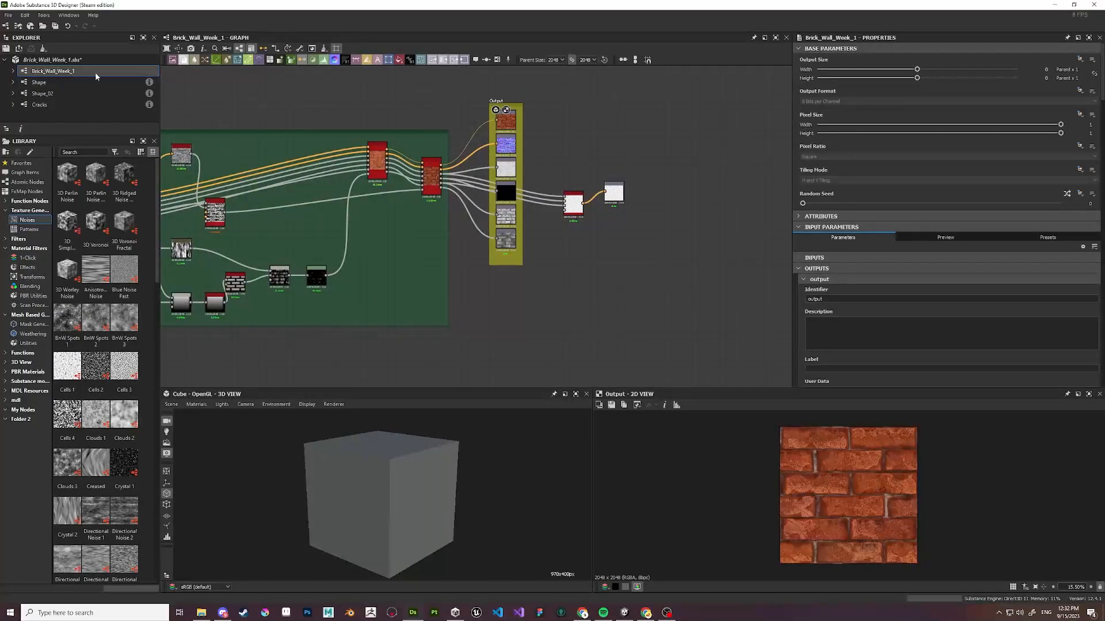
pyautogui.moveTo(571, 154); pyautogui.dragTo(564, 171, button='middle')
pyautogui.scroll(2, 527, 187)
pyautogui.moveTo(393, 267); pyautogui.dragTo(588, 236, button='middle')
pyautogui.scroll(-1, 589, 237)
pyautogui.scroll(-2, 589, 237)
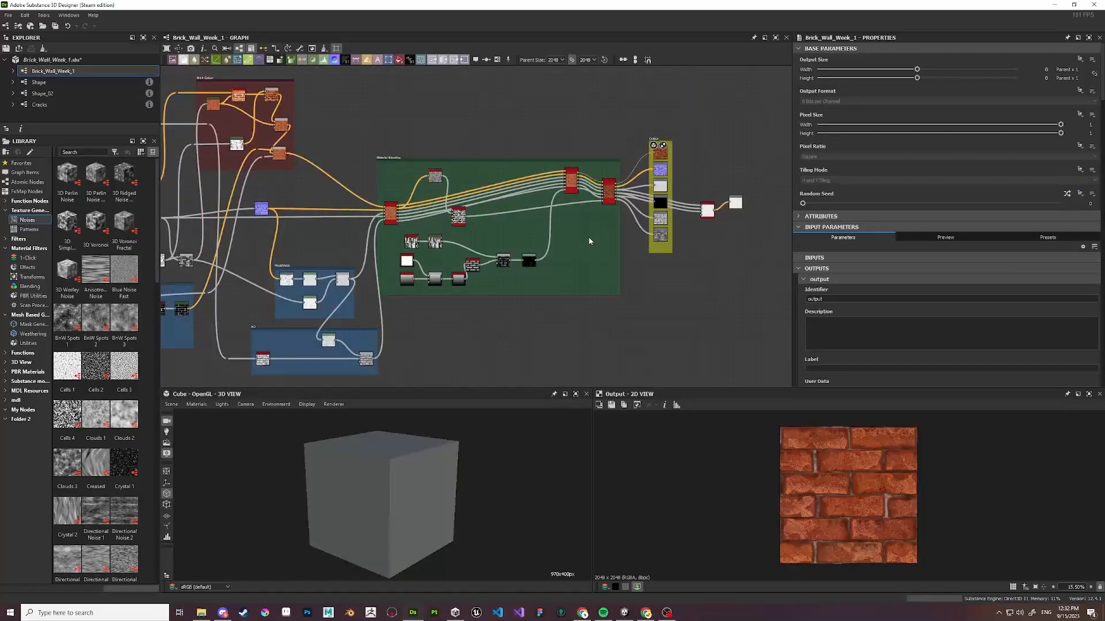
pyautogui.moveTo(626, 278); pyautogui.dragTo(643, 262, button='middle')
pyautogui.scroll(-5, 648, 254)
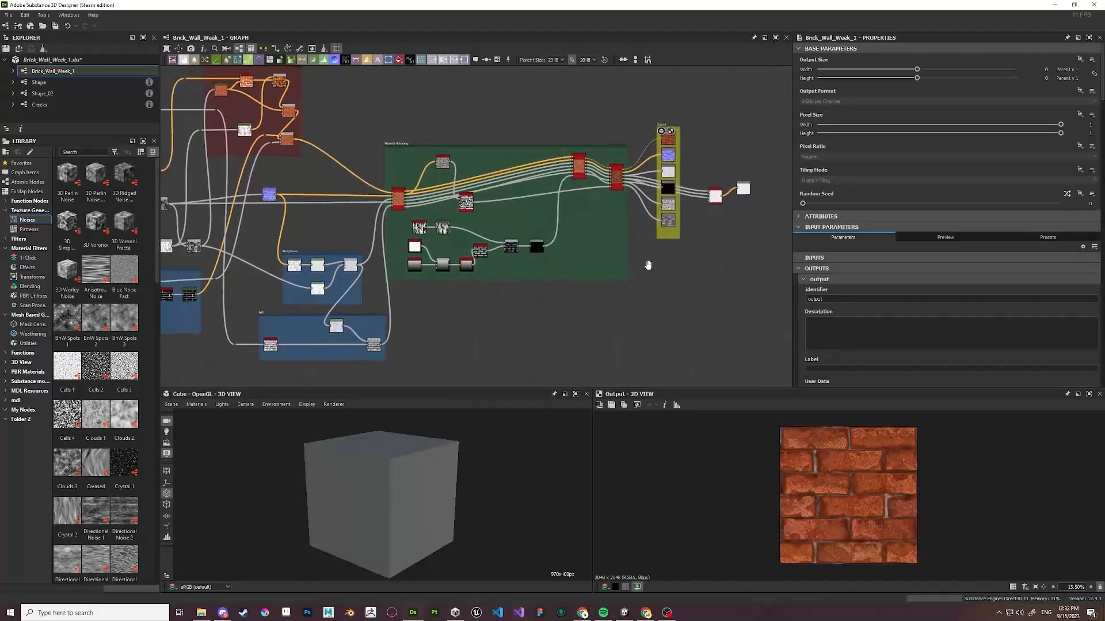
pyautogui.scroll(-2, 687, 286)
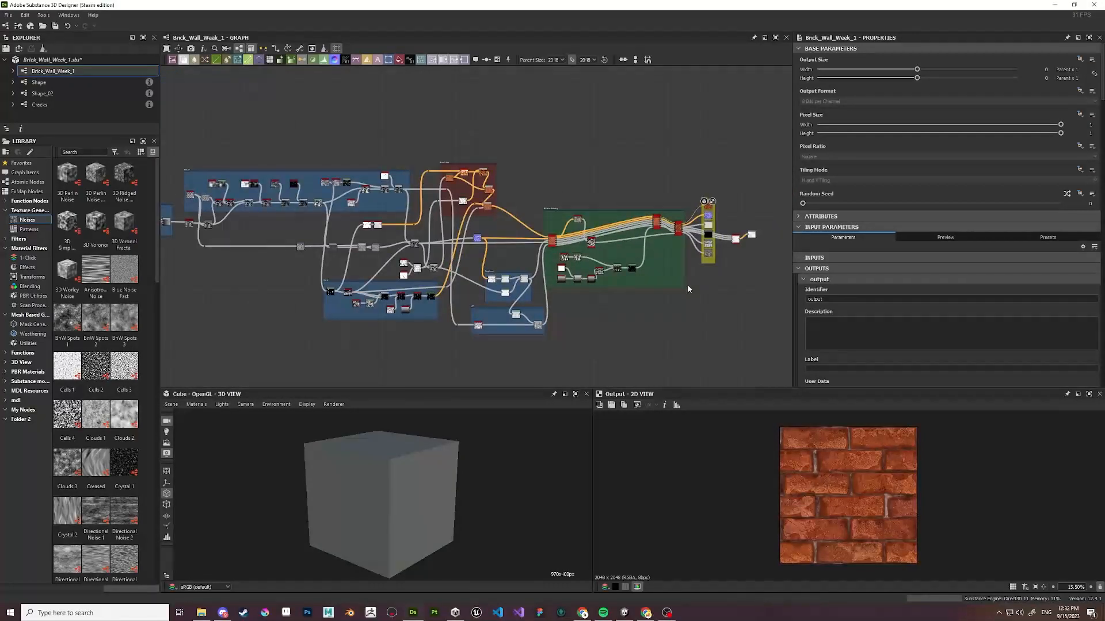
# Look through the graph's sections up close, from the Details frame across to the Roughness and AO frames.
pyautogui.scroll(3, 662, 308)
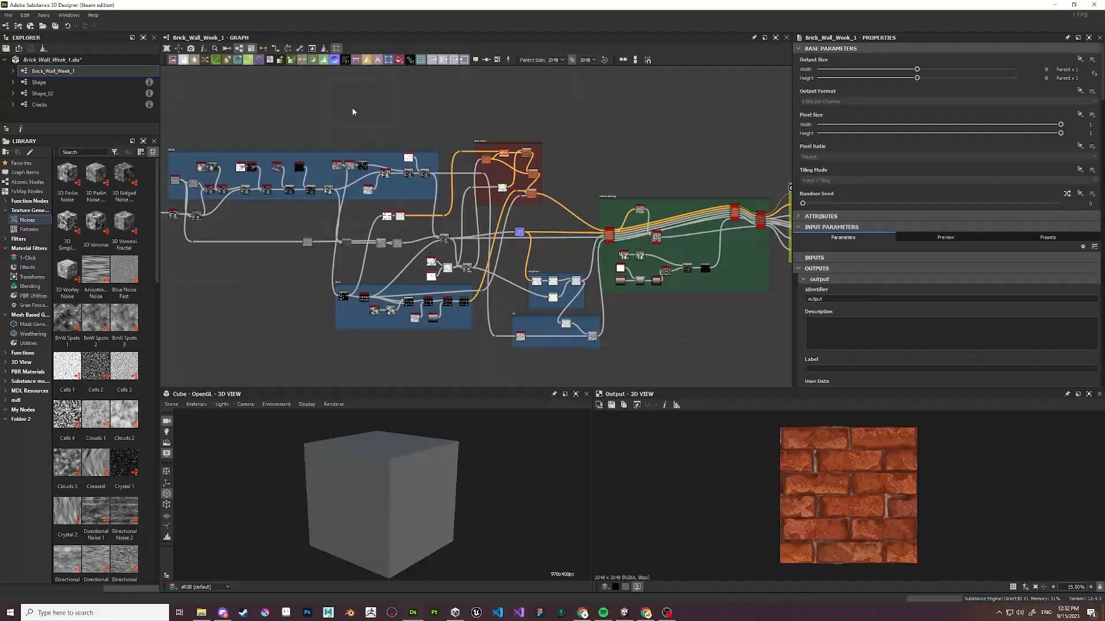
pyautogui.moveTo(294, 266); pyautogui.dragTo(535, 304, button='middle')
pyautogui.scroll(6, 465, 258)
pyautogui.scroll(1, 575, 287)
pyautogui.moveTo(404, 253); pyautogui.dragTo(646, 263, button='middle')
pyautogui.scroll(1, 396, 253)
pyautogui.scroll(-6, 470, 289)
pyautogui.moveTo(535, 324); pyautogui.dragTo(407, 269, button='middle')
pyautogui.scroll(-2, 672, 257)
pyautogui.moveTo(672, 257); pyautogui.dragTo(520, 200, button='middle')
pyautogui.scroll(4, 653, 269)
pyautogui.scroll(-4, 654, 269)
pyautogui.moveTo(641, 310); pyautogui.dragTo(468, 252, button='middle')
pyautogui.scroll(5, 468, 252)
pyautogui.scroll(-6, 469, 251)
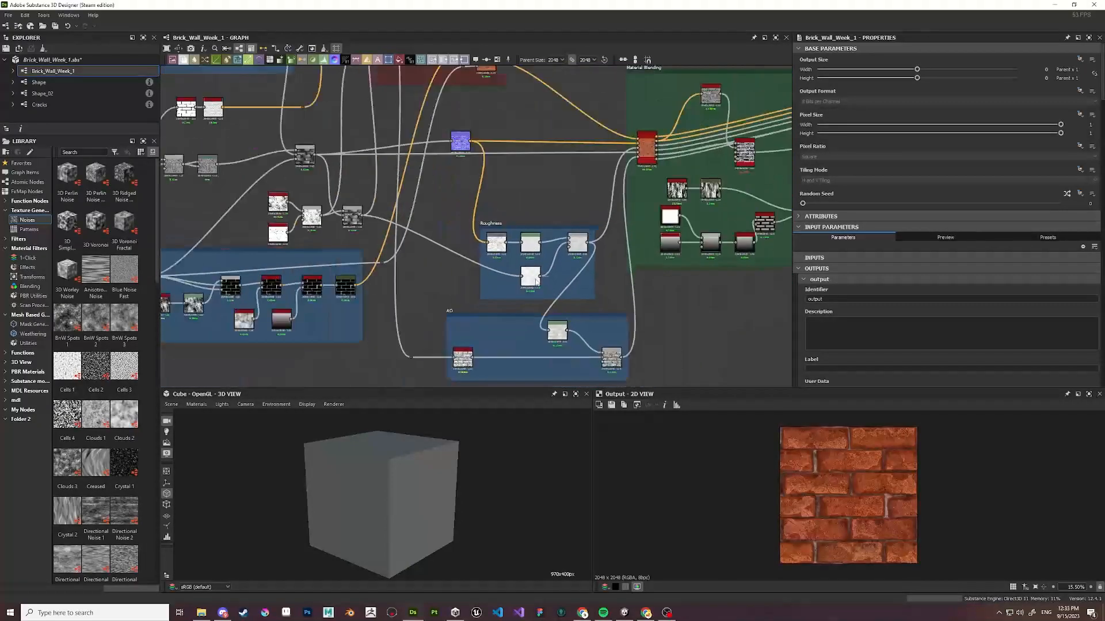
pyautogui.scroll(2, 546, 281)
pyautogui.scroll(-2, 595, 276)
pyautogui.moveTo(643, 277); pyautogui.dragTo(664, 302, button='middle')
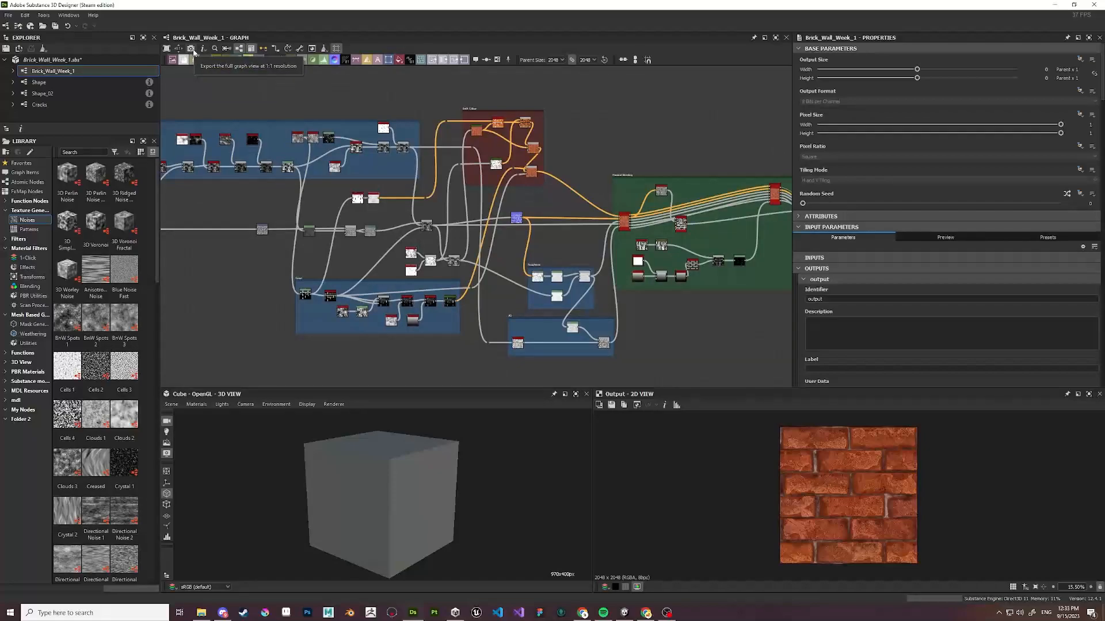
# Export the full graph view at 1:1 resolution as a PNG image named graph on the Desktop.
pyautogui.click(193, 50)
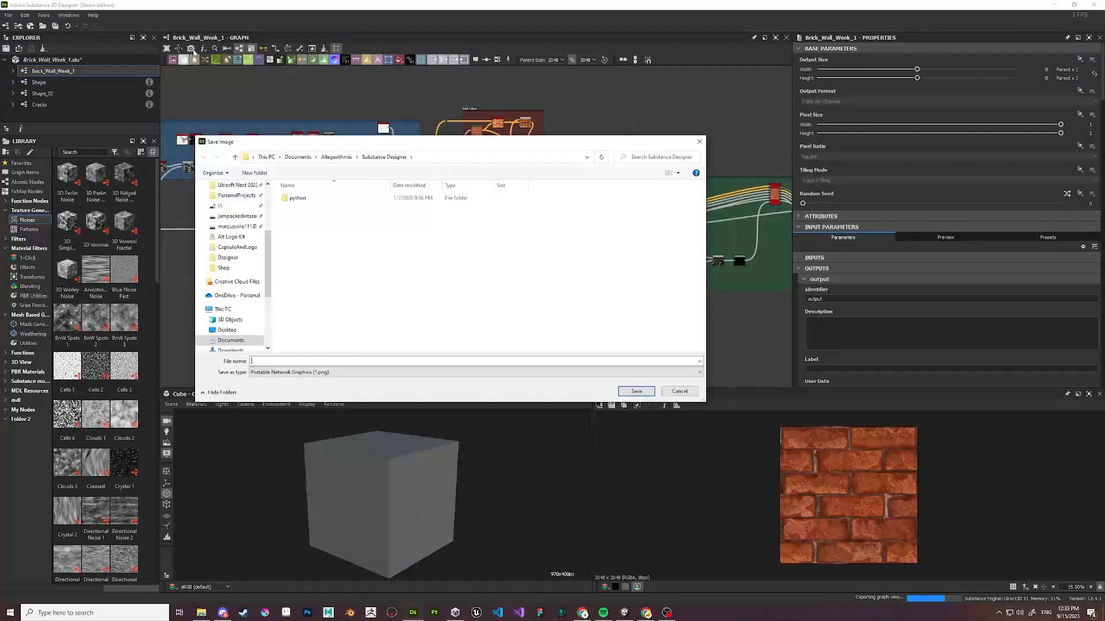
pyautogui.click(227, 202)
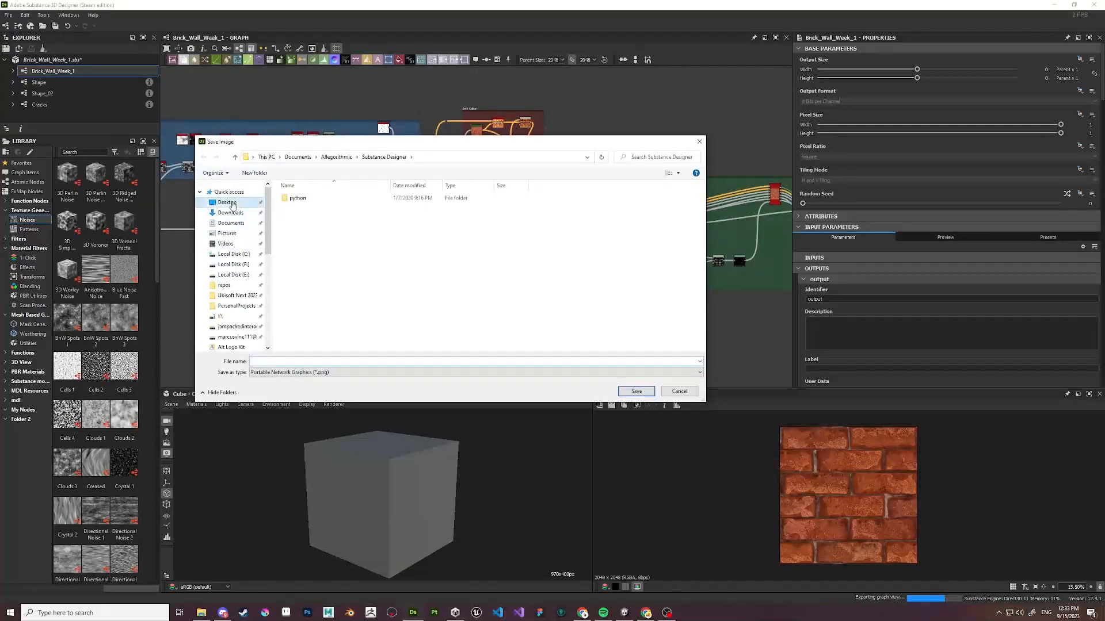
pyautogui.click(318, 359)
pyautogui.write('graph')
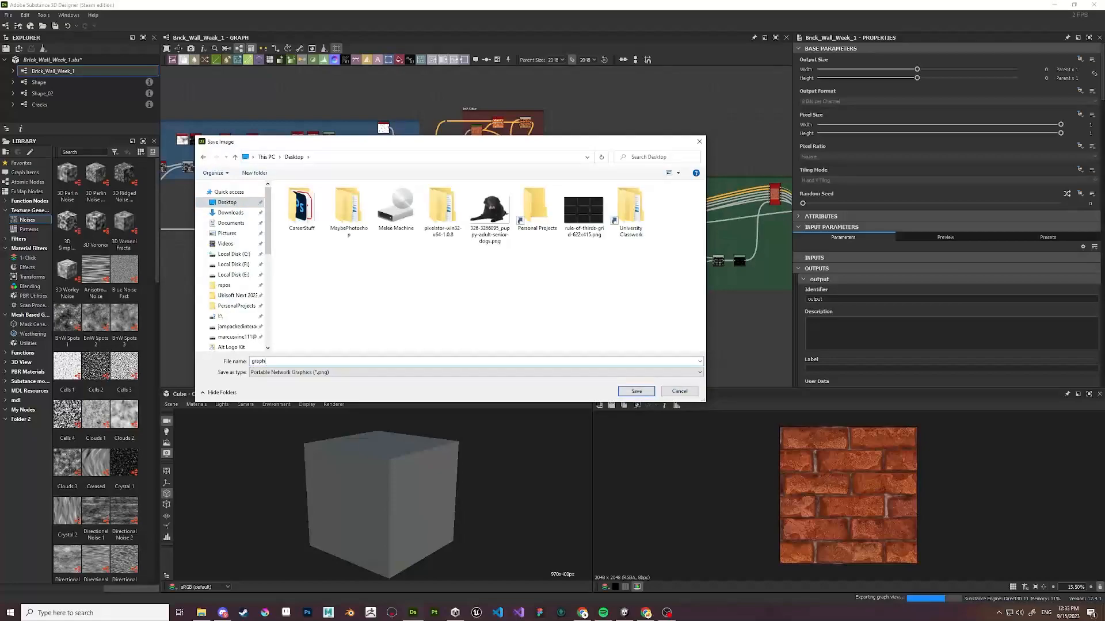
pyautogui.click(636, 391)
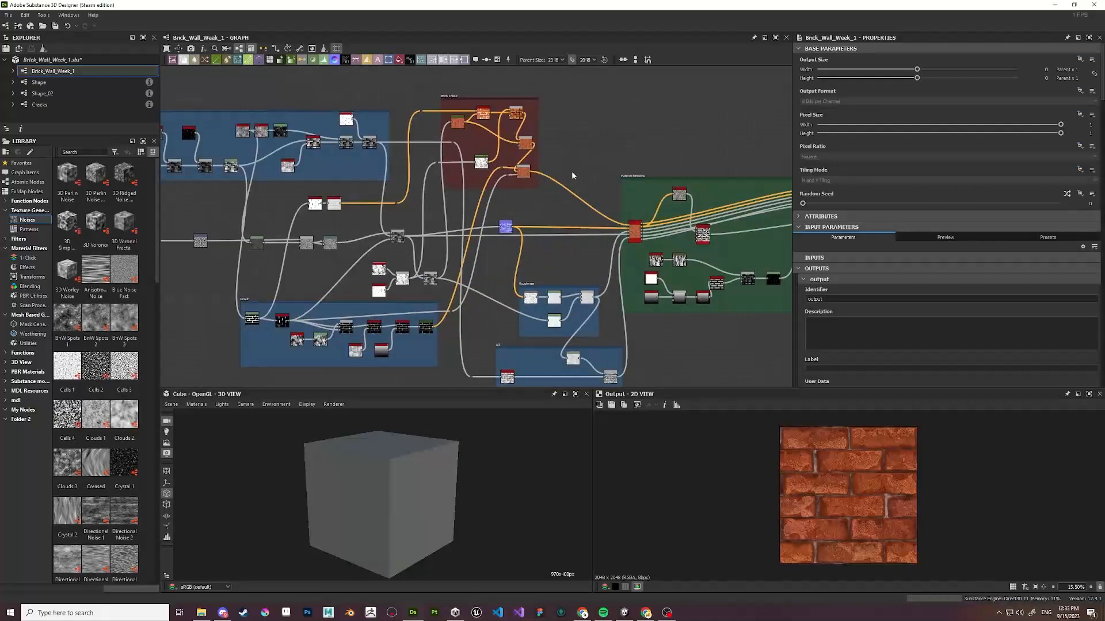
# Switch to the desktop, view graph.png in Photos, and check the image's dimensions in its file properties.
pyautogui.click(1053, 8)
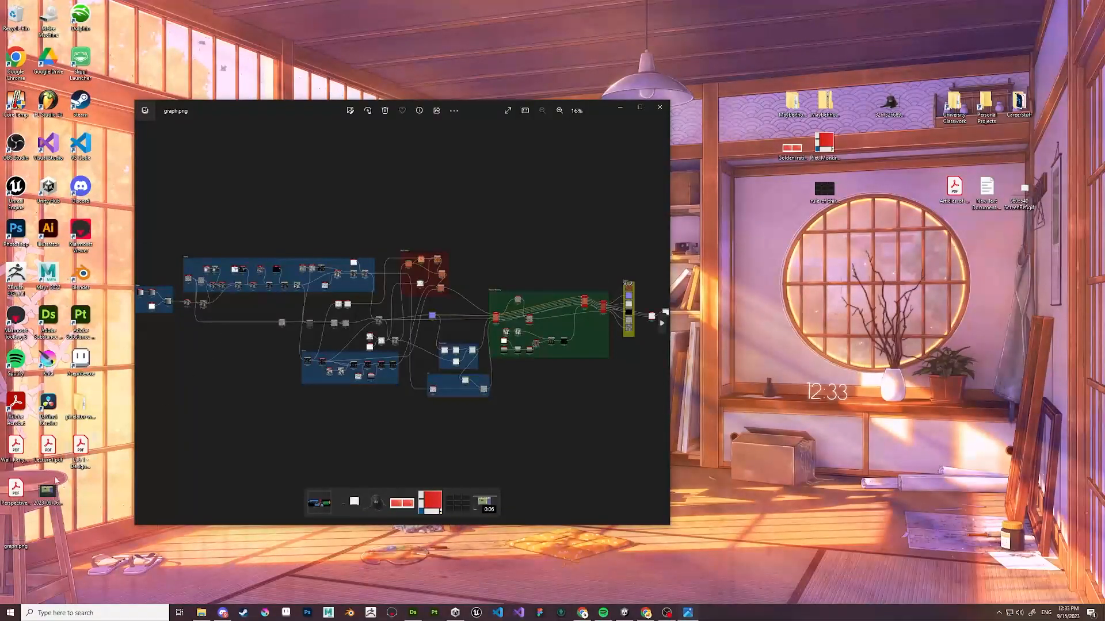
pyautogui.rightClick(16, 539)
pyautogui.click(55, 534)
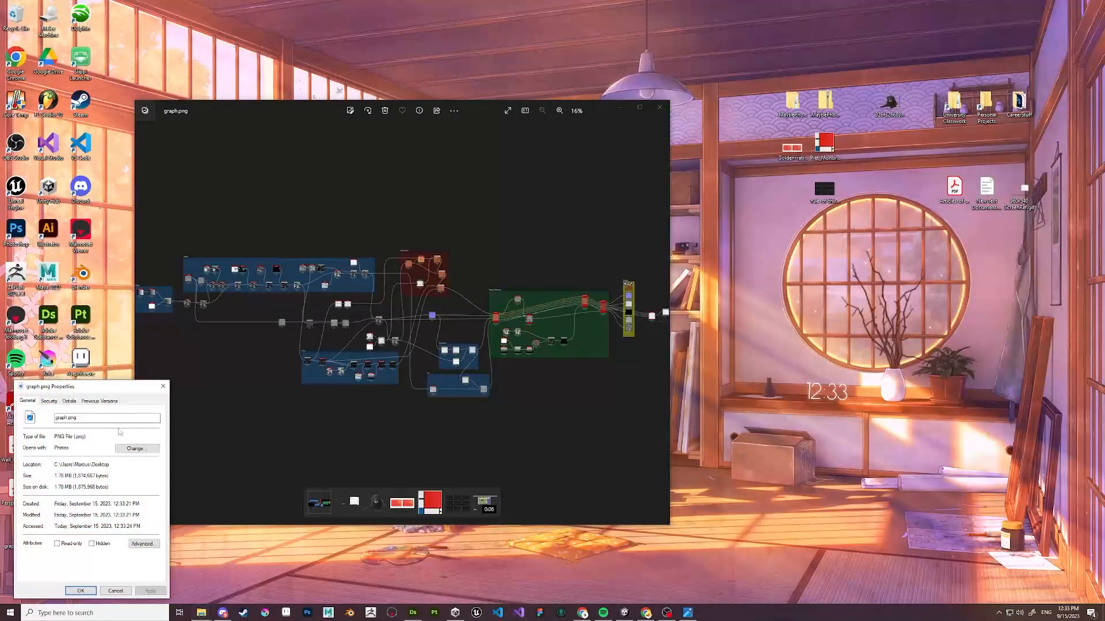
pyautogui.moveTo(116, 392); pyautogui.dragTo(755, 207)
pyautogui.click(693, 215)
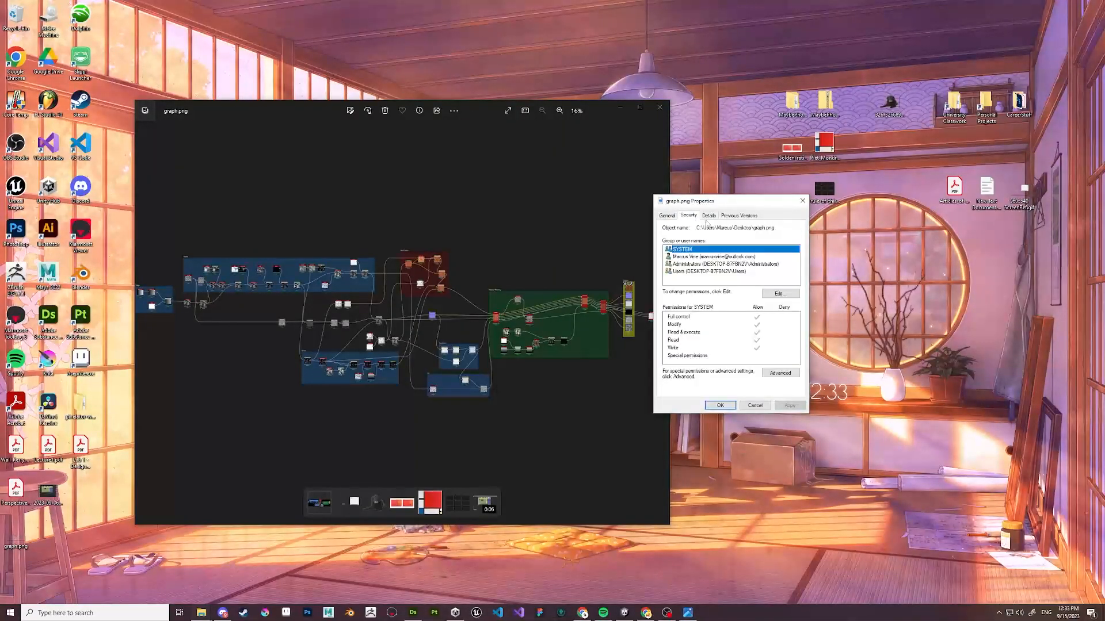
pyautogui.click(710, 216)
pyautogui.click(732, 270)
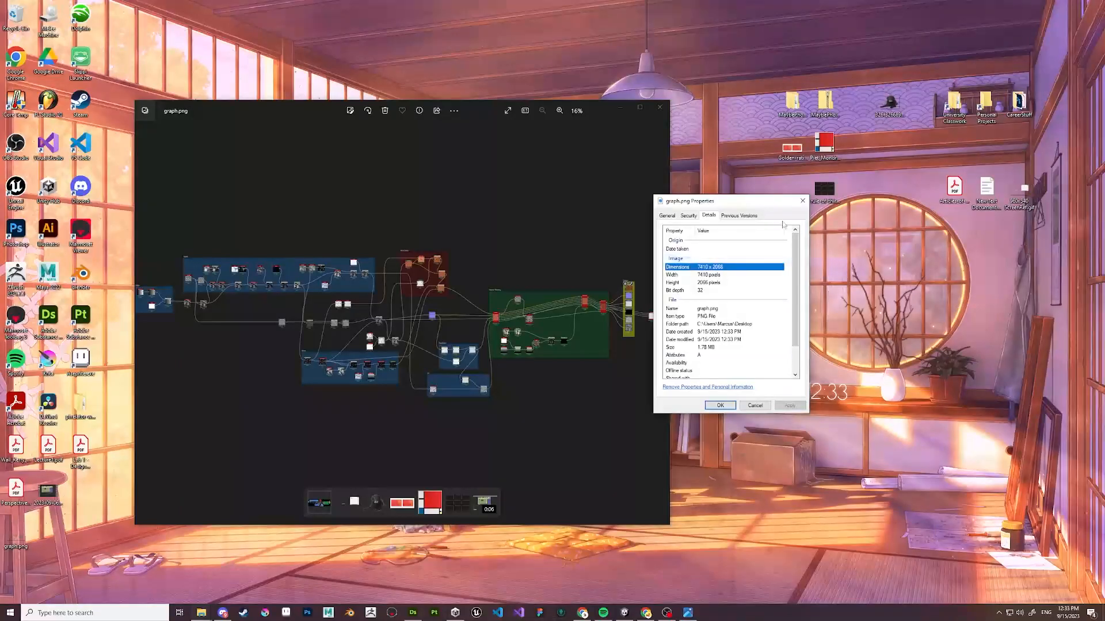
pyautogui.click(803, 201)
# Maximize the graph.png image and examine the Grout frame and its surrounding nodes up close.
pyautogui.click(644, 109)
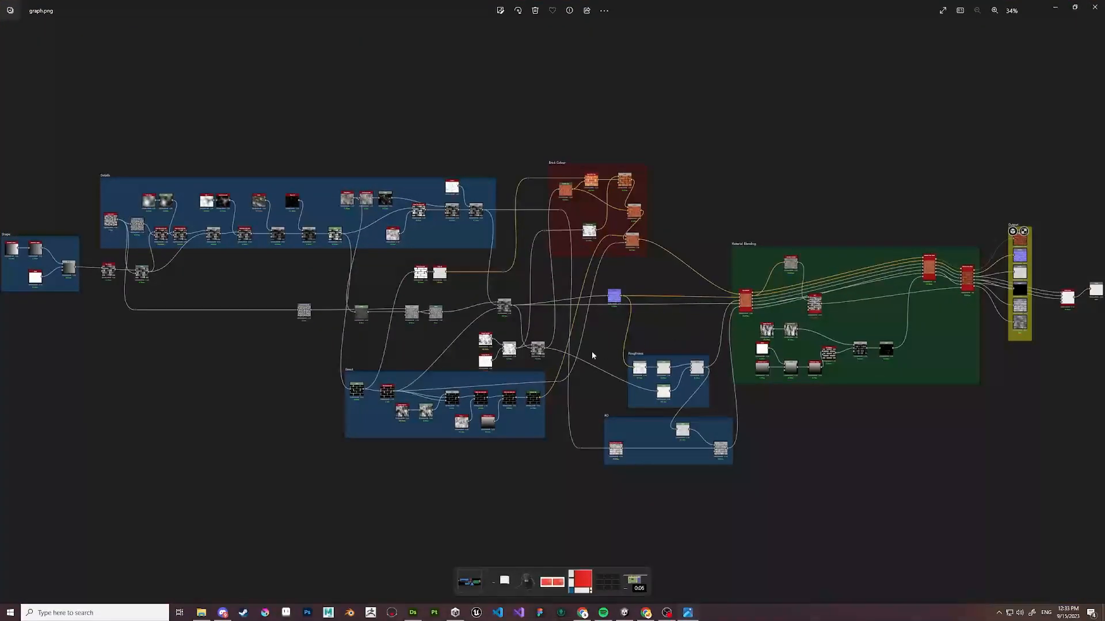
pyautogui.scroll(8, 602, 353)
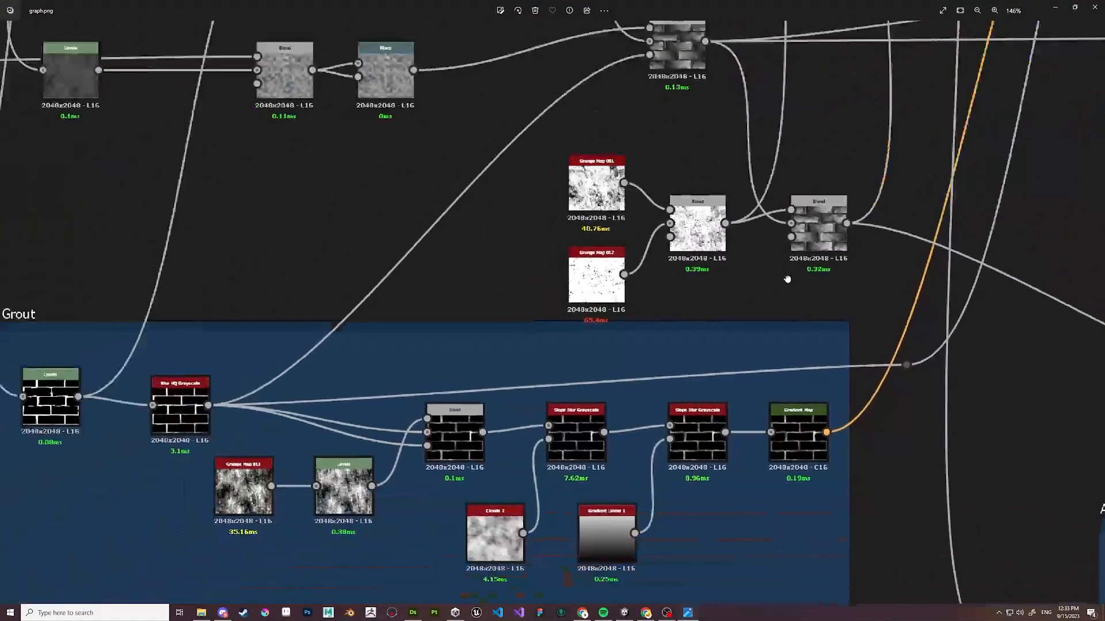
pyautogui.moveTo(787, 279); pyautogui.dragTo(862, 253)
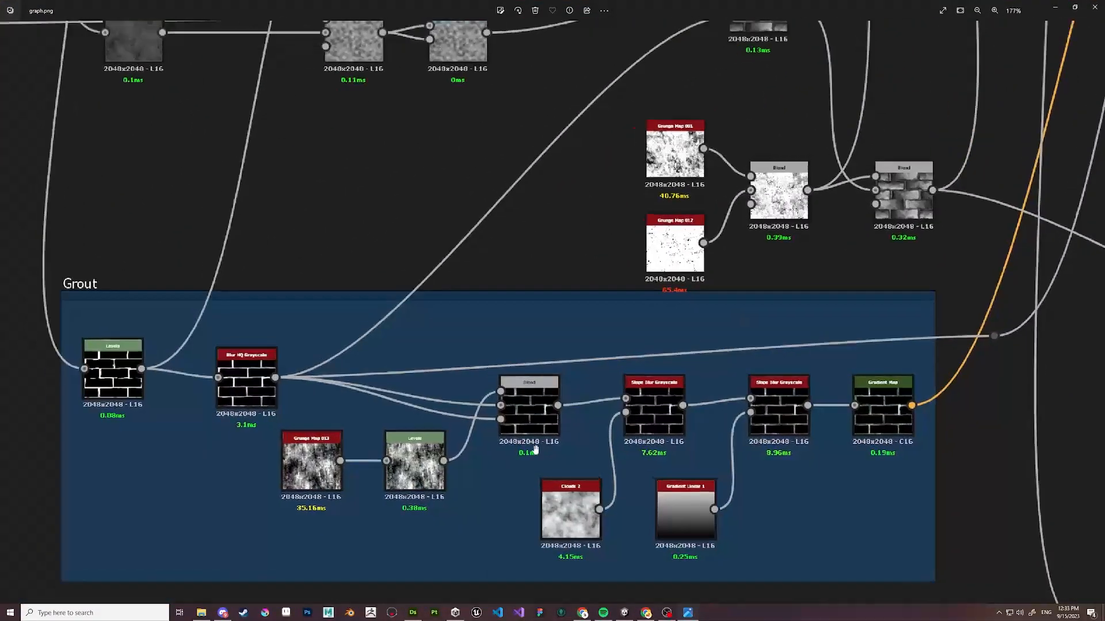
pyautogui.scroll(3, 538, 446)
pyautogui.moveTo(528, 464); pyautogui.dragTo(823, 322)
pyautogui.moveTo(367, 171); pyautogui.dragTo(734, 400)
pyautogui.scroll(-5, 549, 152)
pyautogui.moveTo(550, 151); pyautogui.dragTo(806, 385)
pyautogui.moveTo(296, 261); pyautogui.dragTo(685, 530)
# Examine the Material Blending frame and neighbouring nodes in the exported image, and return to the full image view.
pyautogui.moveTo(705, 343); pyautogui.dragTo(296, 302)
pyautogui.moveTo(811, 385); pyautogui.dragTo(338, 337)
pyautogui.moveTo(793, 405); pyautogui.dragTo(115, 386)
pyautogui.moveTo(846, 425); pyautogui.dragTo(385, 434)
pyautogui.moveTo(729, 482); pyautogui.dragTo(368, 369)
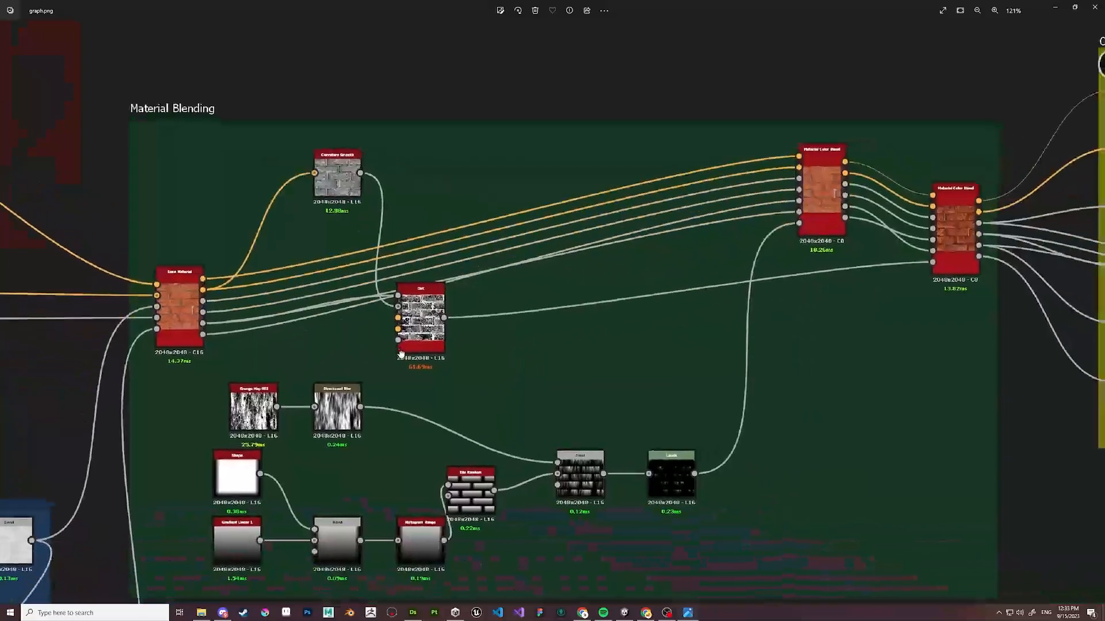
pyautogui.moveTo(646, 370); pyautogui.dragTo(374, 407)
pyautogui.scroll(4, 782, 323)
pyautogui.moveTo(457, 464); pyautogui.dragTo(1053, 271)
pyautogui.moveTo(447, 446); pyautogui.dragTo(1065, 397)
pyautogui.moveTo(443, 322); pyautogui.dragTo(923, 507)
pyautogui.scroll(-15, 510, 372)
pyautogui.scroll(-2, 509, 373)
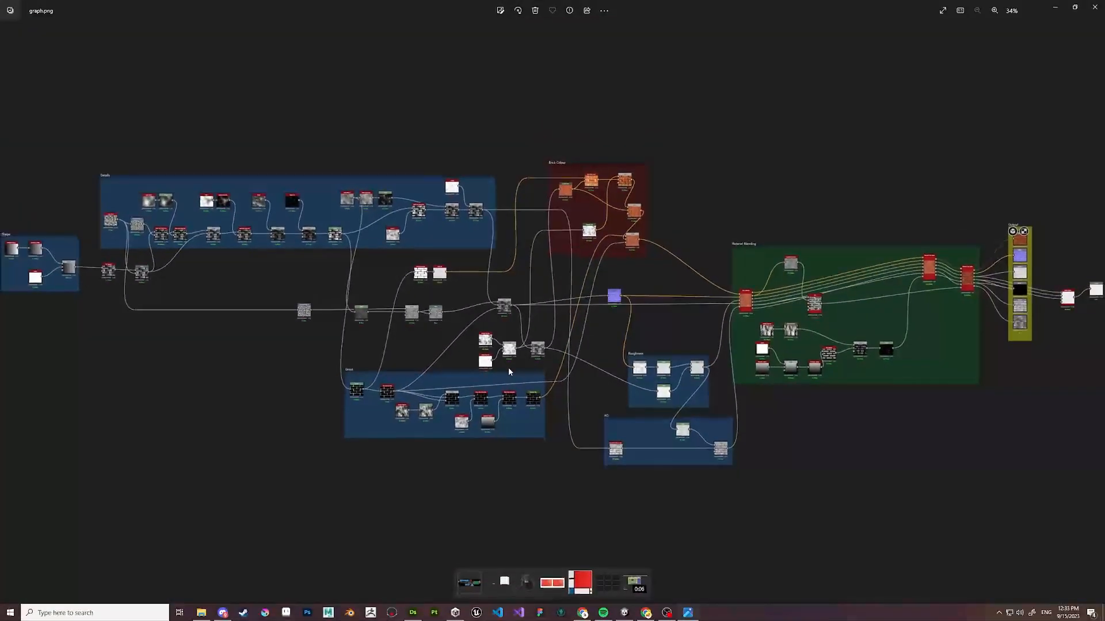
# Close the graph.png image and switch back to Substance 3D Designer.
pyautogui.click(1095, 7)
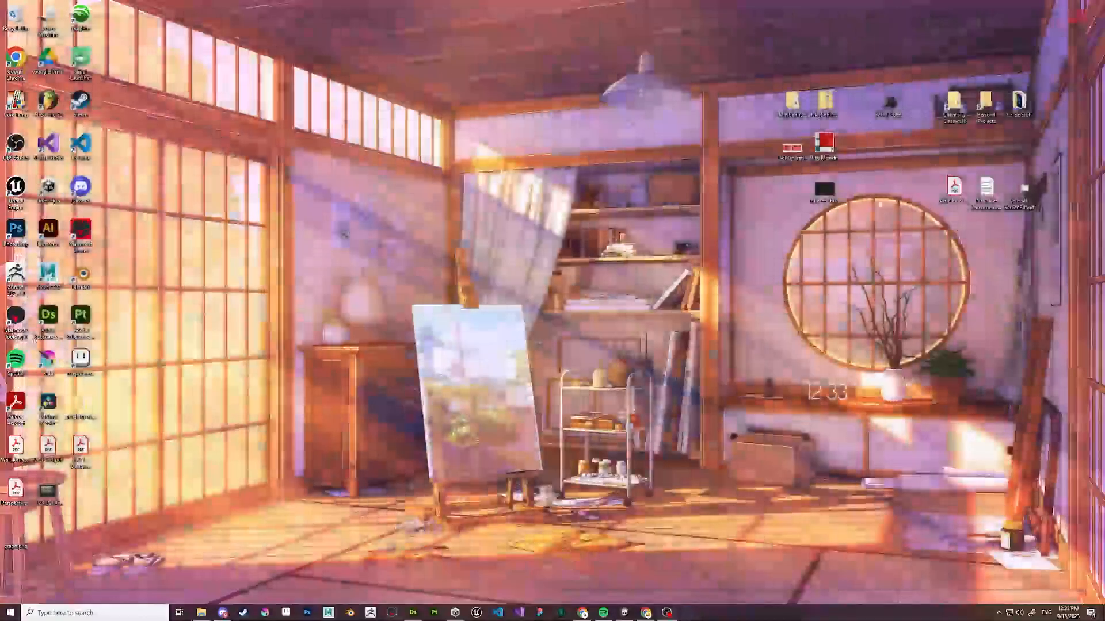
pyautogui.hotkey('alt', 'Tab')
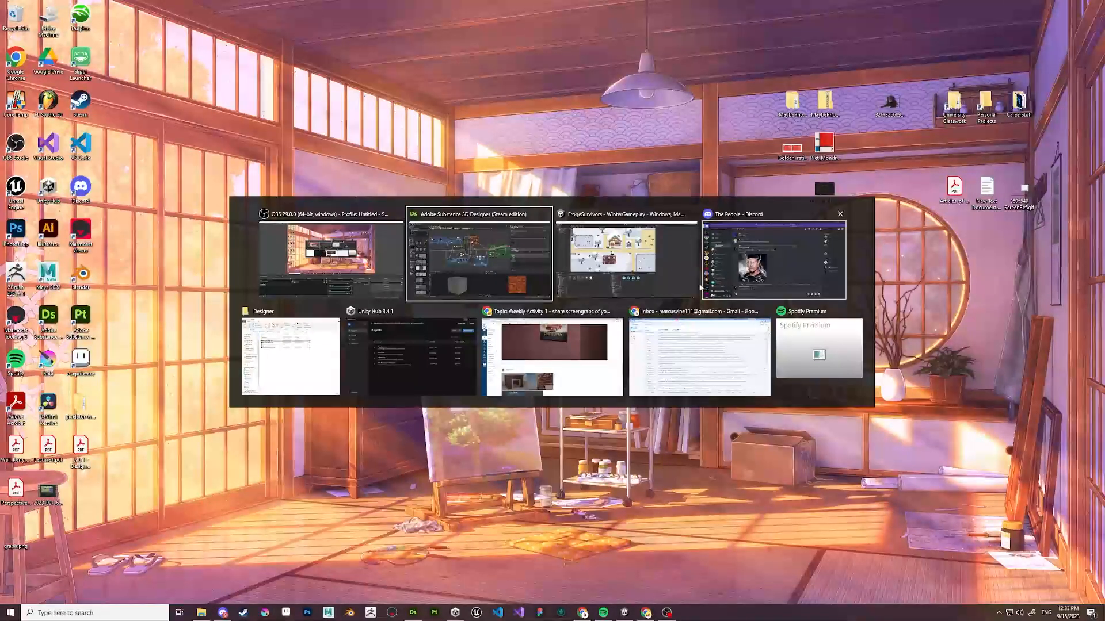
pyautogui.click(475, 268)
# Capture a screen snip of the cube in the 3D view to the clipboard and dismiss the notification.
pyautogui.moveTo(640, 317)
pyautogui.mouseDown(button='middle')
pyautogui.moveTo(550, 318)
pyautogui.moveTo(661, 319)
pyautogui.mouseUp(button='middle')
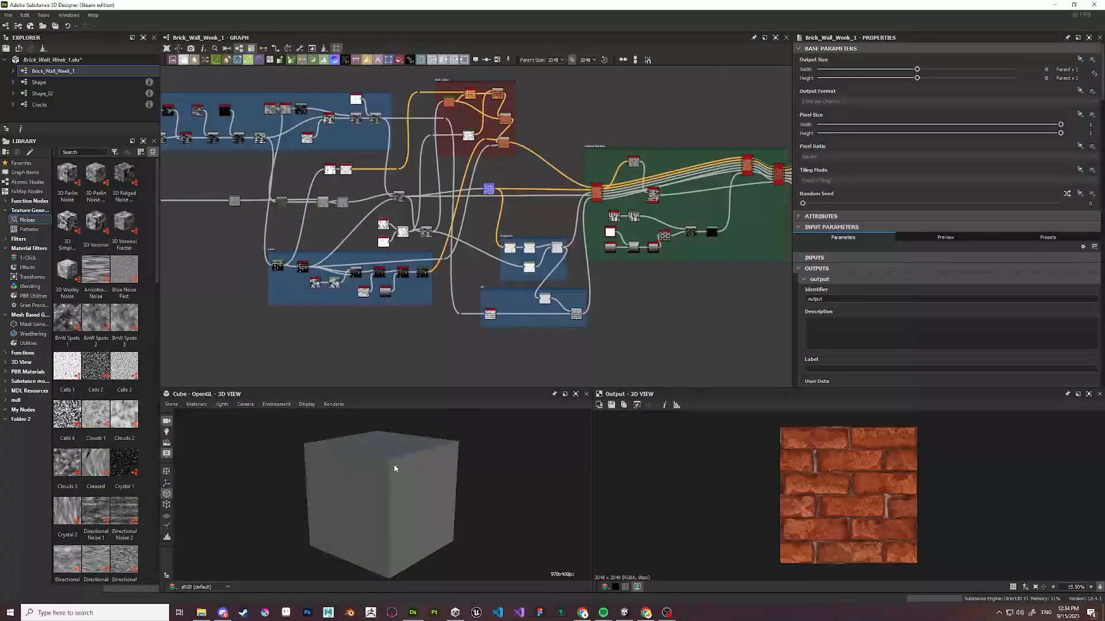
pyautogui.press('shift+super+s')
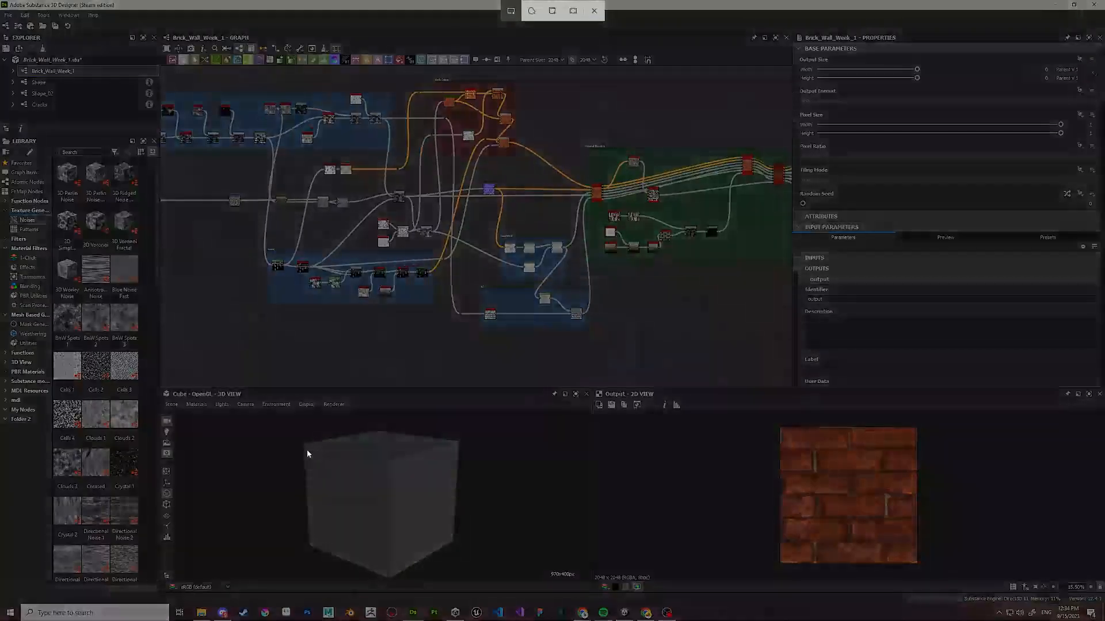
pyautogui.moveTo(263, 401); pyautogui.dragTo(496, 583)
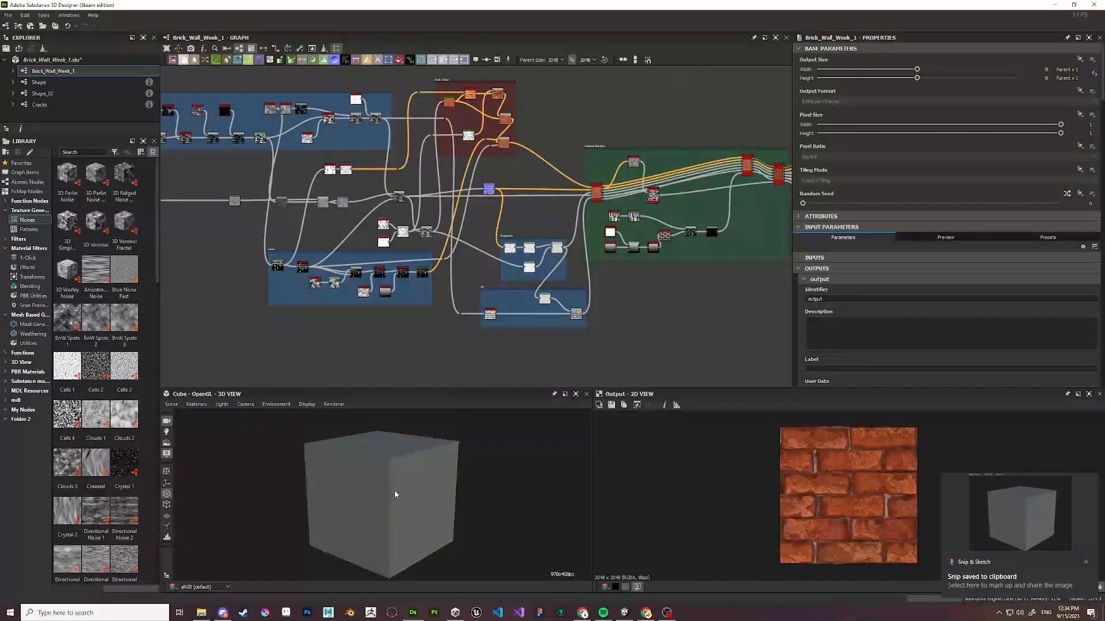
pyautogui.click(1085, 561)
# Enlarge the 3D view and display the last blend node of the Material Blending frame on the cube.
pyautogui.moveTo(699, 277); pyautogui.dragTo(437, 314, button='middle')
pyautogui.moveTo(426, 390); pyautogui.dragTo(418, 326)
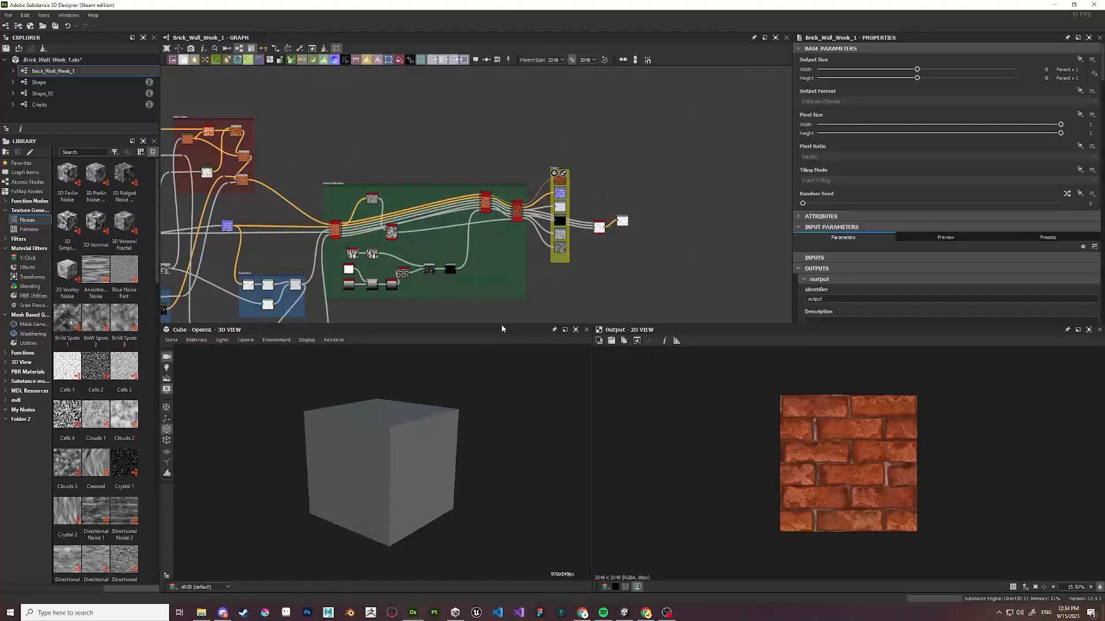
pyautogui.moveTo(502, 323); pyautogui.dragTo(503, 353)
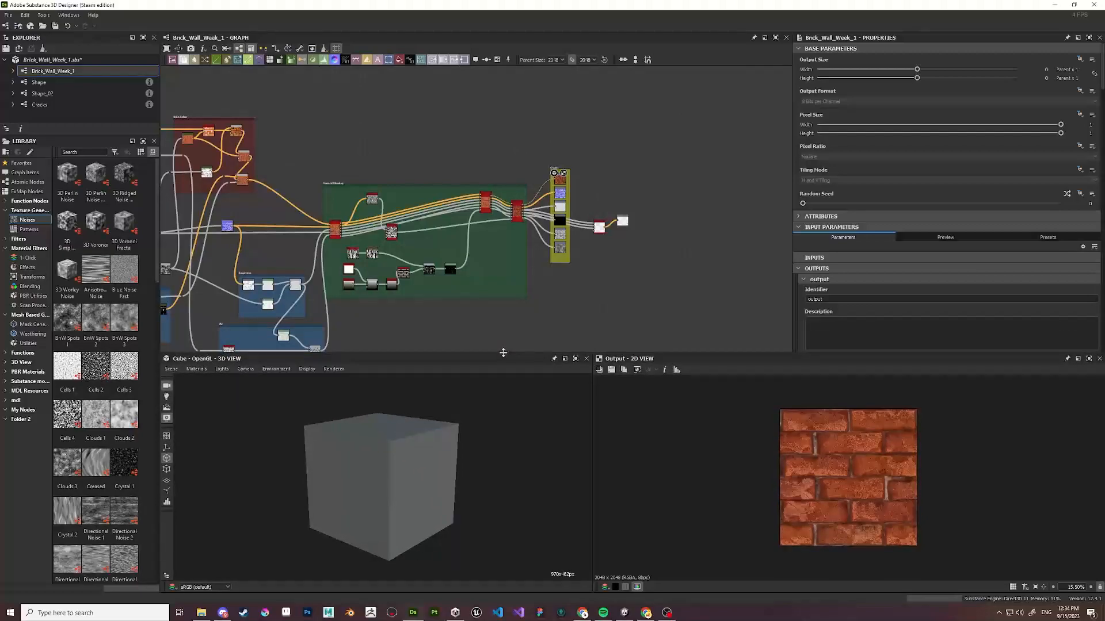
pyautogui.scroll(4, 530, 242)
pyautogui.moveTo(502, 164); pyautogui.dragTo(403, 454)
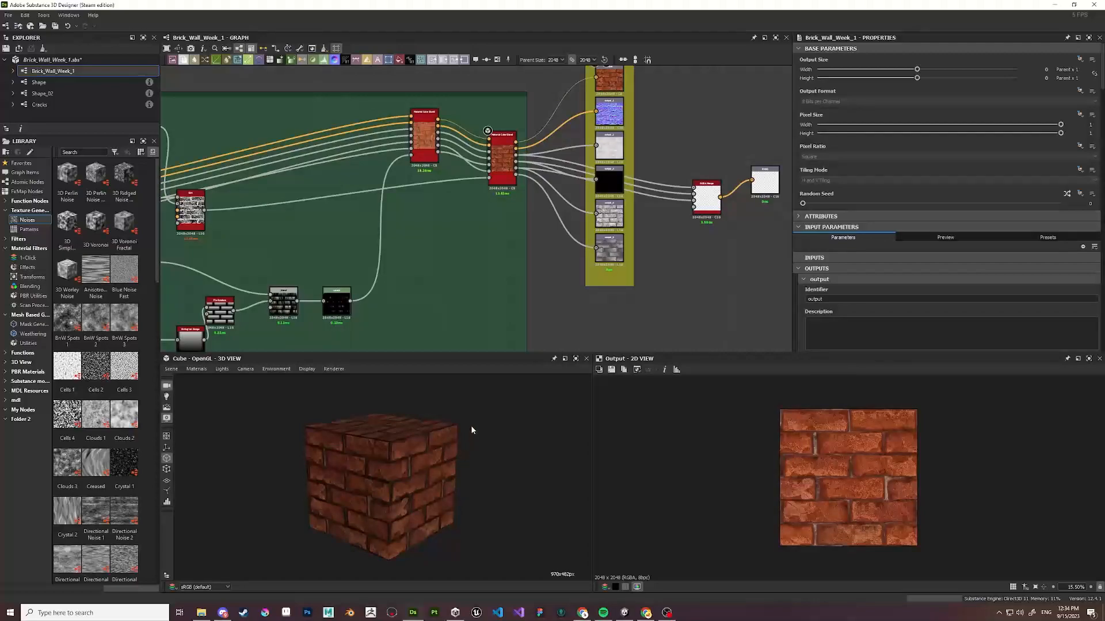
pyautogui.scroll(4, 403, 464)
pyautogui.moveTo(392, 449)
pyautogui.mouseDown()
pyautogui.moveTo(403, 464)
pyautogui.moveTo(413, 464)
pyautogui.moveTo(389, 462)
pyautogui.moveTo(427, 450)
pyautogui.moveTo(338, 429)
pyautogui.moveTo(384, 469)
pyautogui.mouseUp()
# Change the 3D preview mesh to Sphere 2 Tiles and rotate it to inspect the bricks.
pyautogui.click(171, 369)
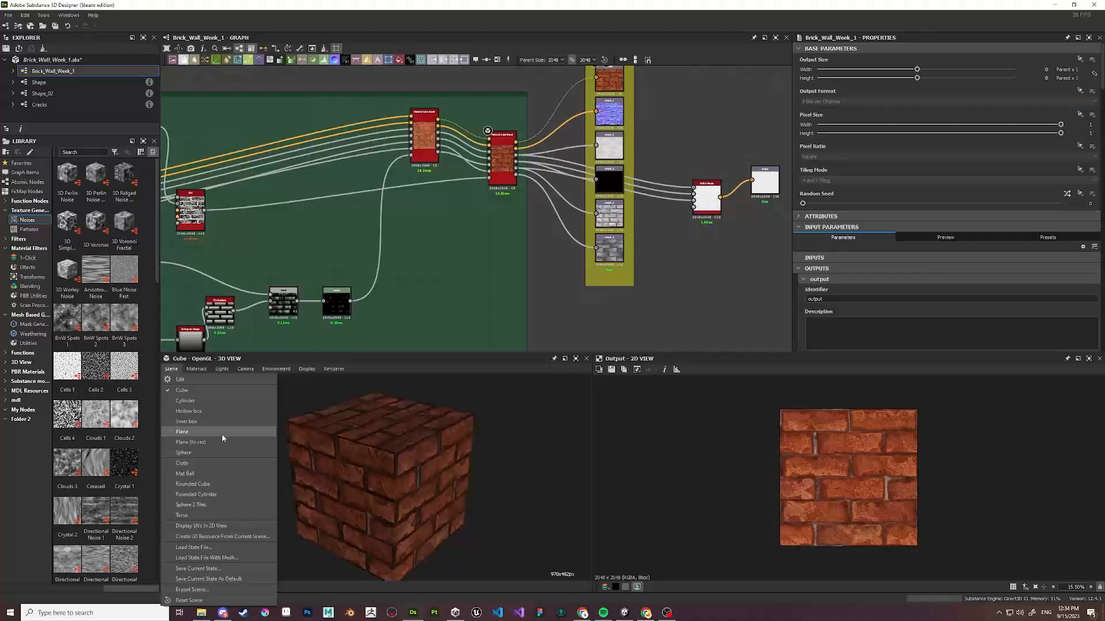
pyautogui.click(206, 502)
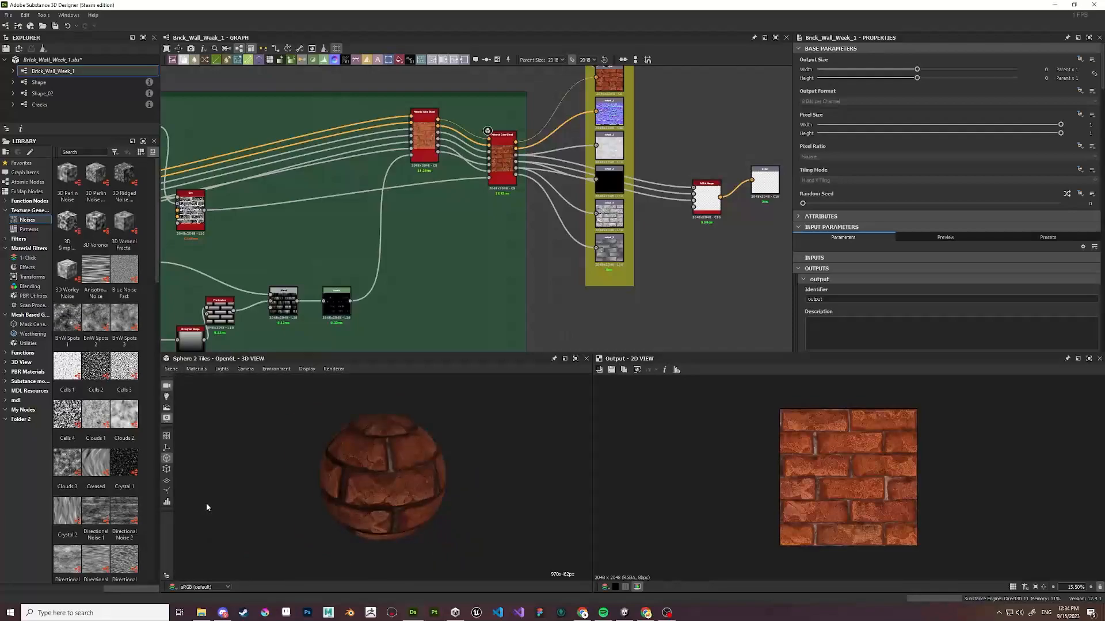
pyautogui.moveTo(447, 466); pyautogui.dragTo(415, 483)
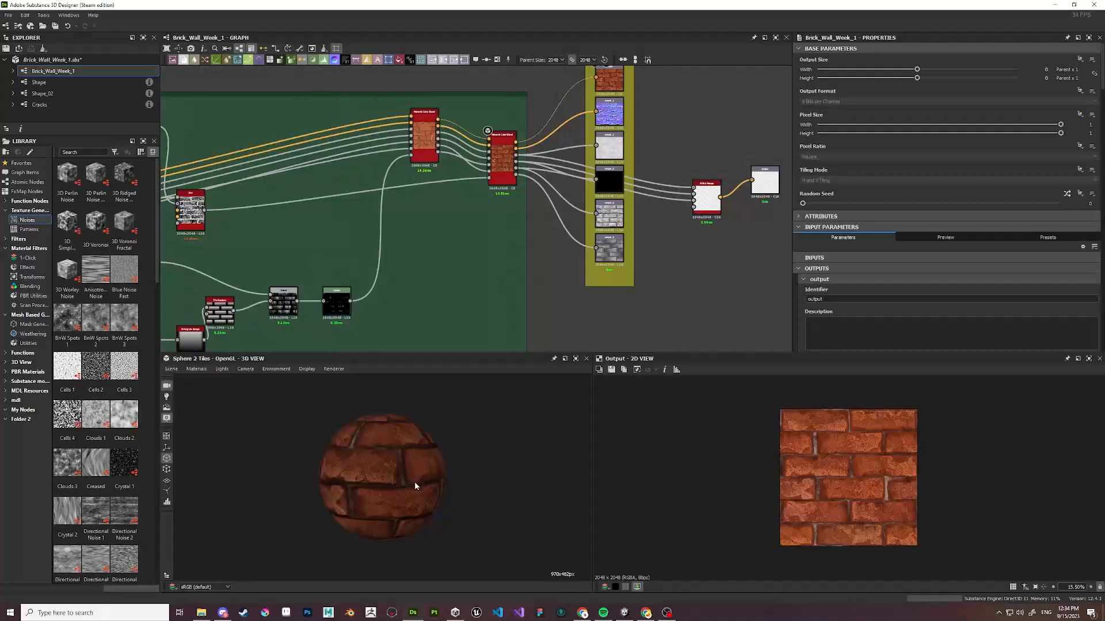
# Apply Tessellation + Displacement to the Default material's Adobe Standard Material and bring up its Height settings.
pyautogui.click(197, 370)
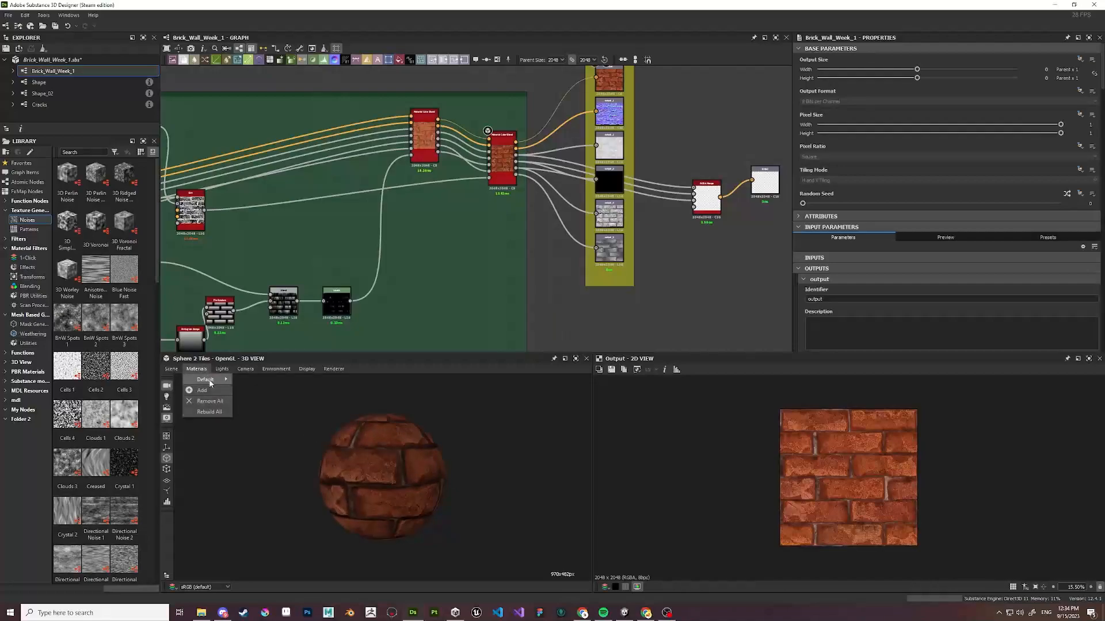
pyautogui.moveTo(209, 380)
pyautogui.moveTo(274, 393)
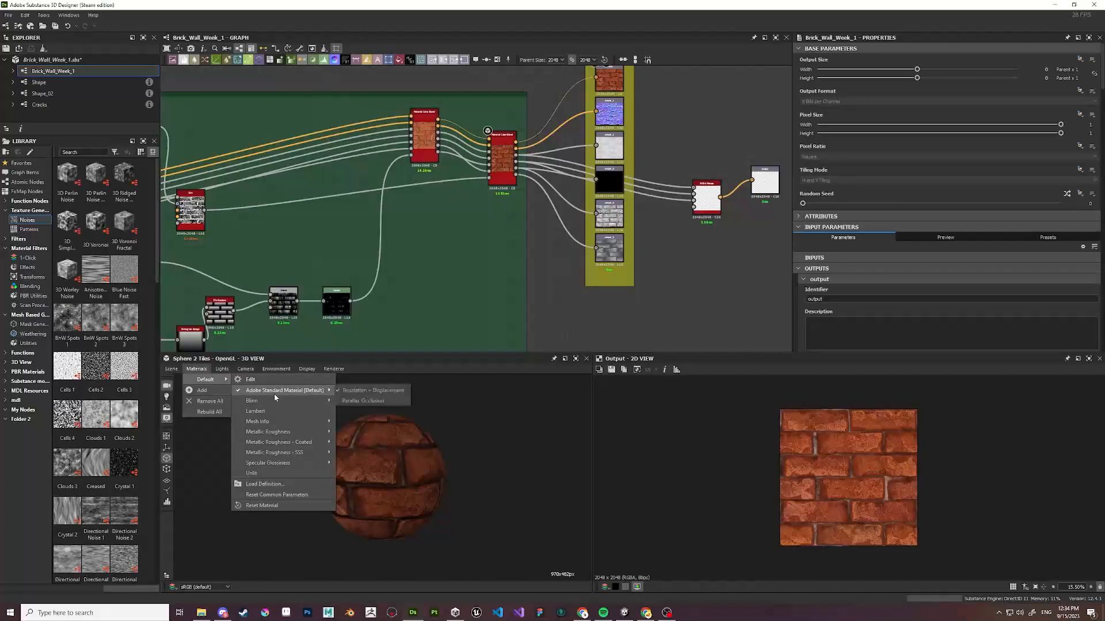
pyautogui.click(351, 392)
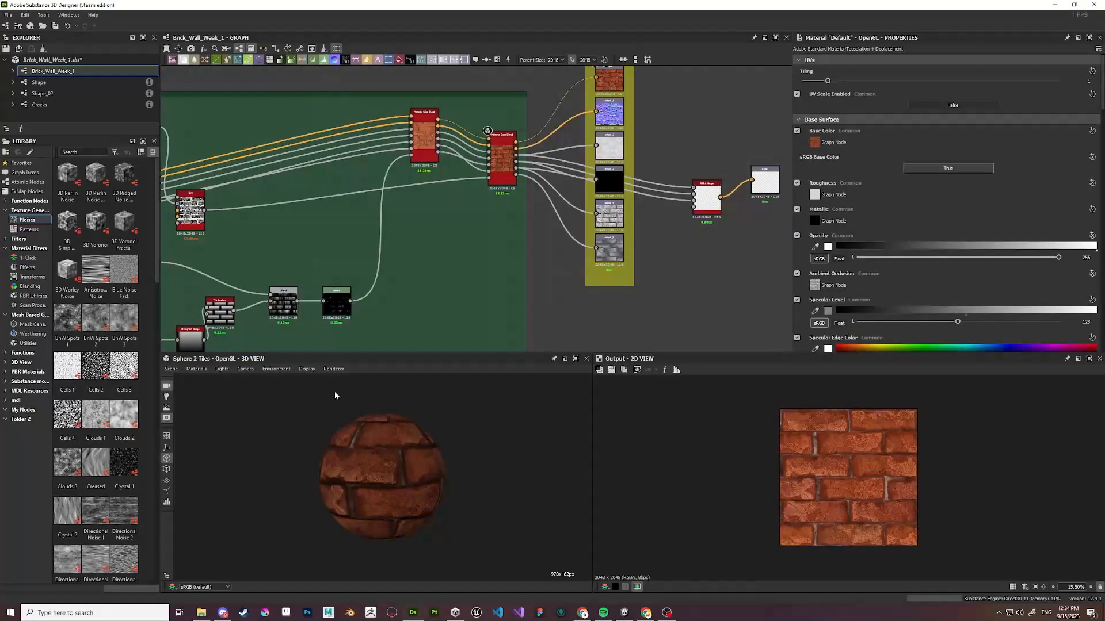
pyautogui.scroll(-5, 879, 280)
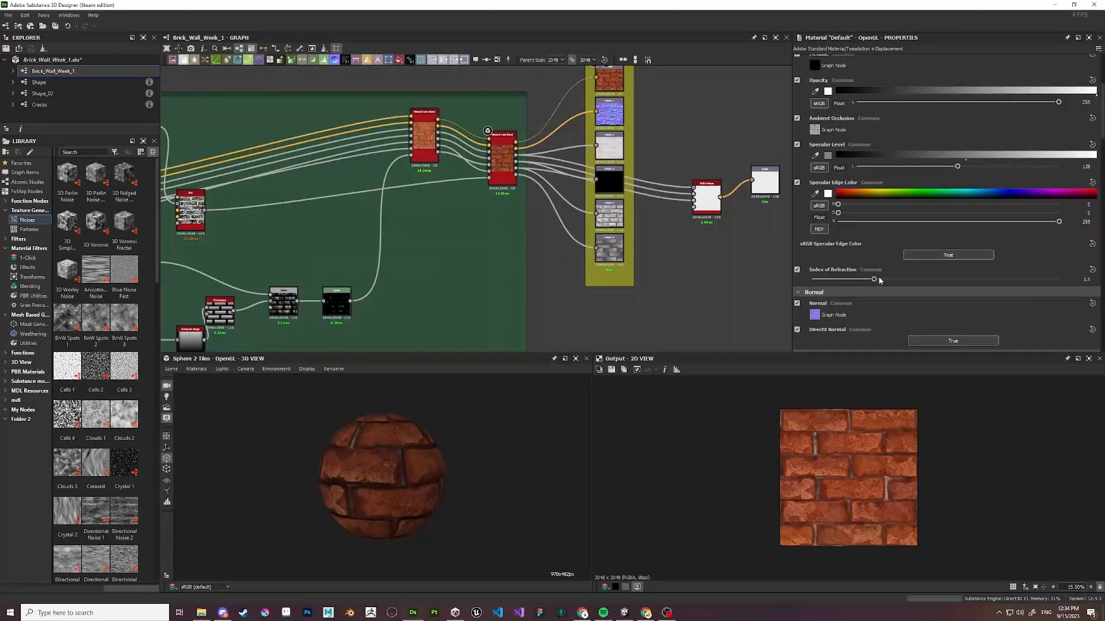
pyautogui.scroll(-1, 878, 279)
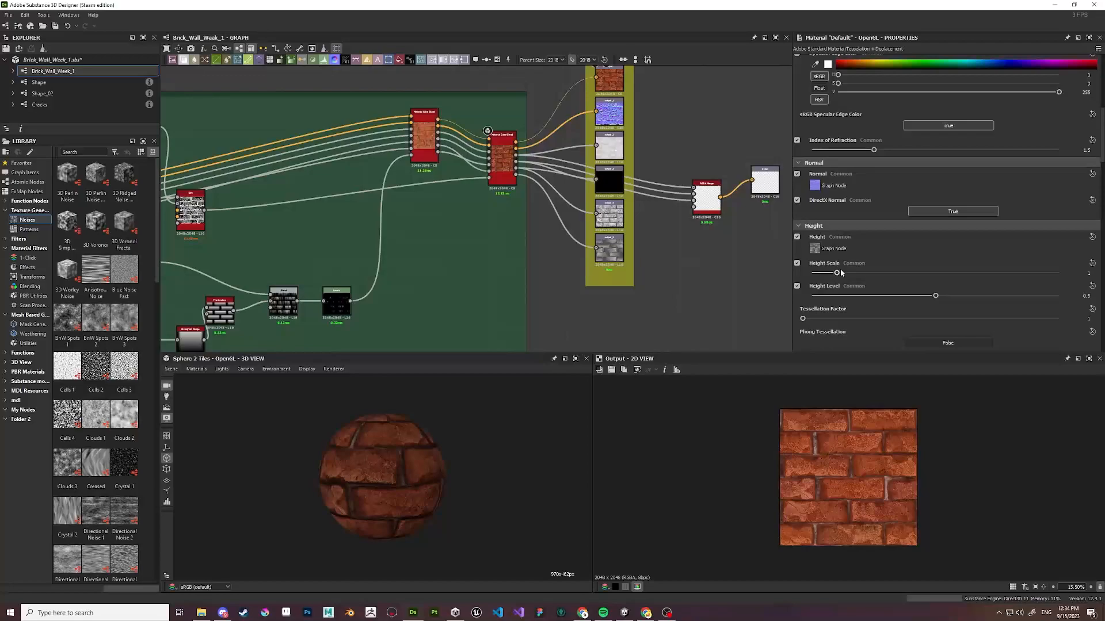
# Try Height Scale values of 50 and 100 to see extreme displacement on the sphere.
pyautogui.doubleClick(1095, 273)
pyautogui.moveTo(885, 278); pyautogui.dragTo(1074, 278)
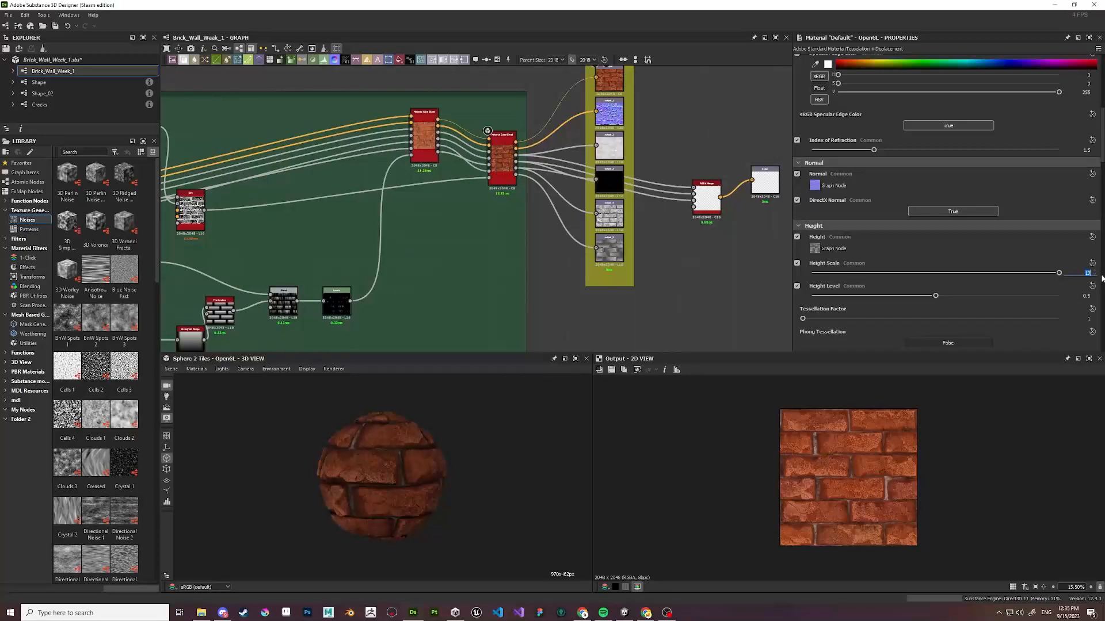
pyautogui.write('50')
pyautogui.press('Return')
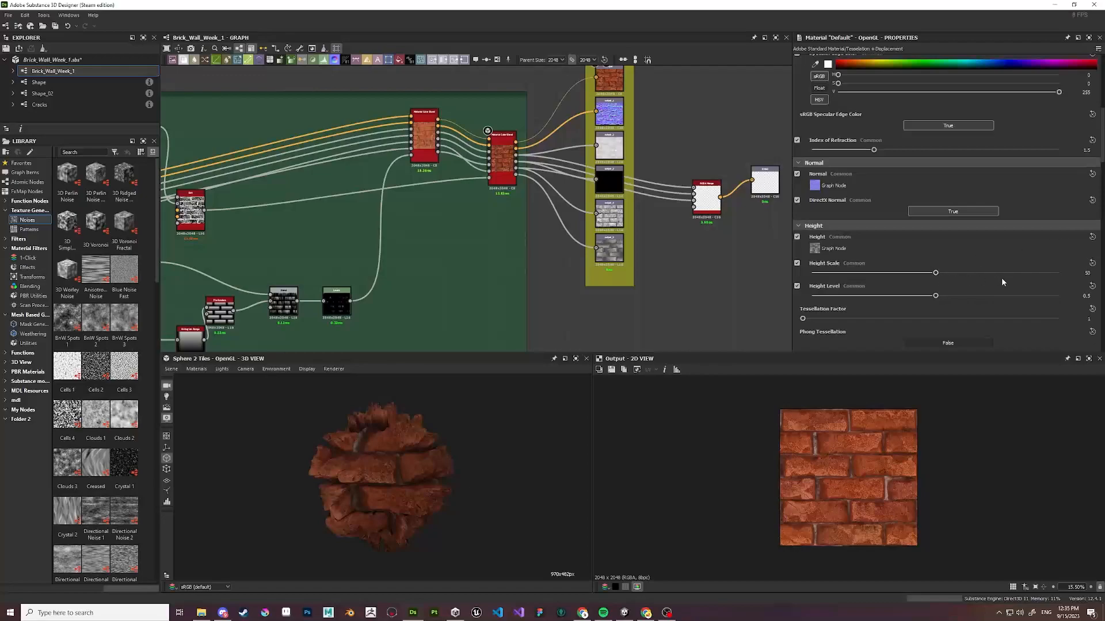
pyautogui.click(1059, 273)
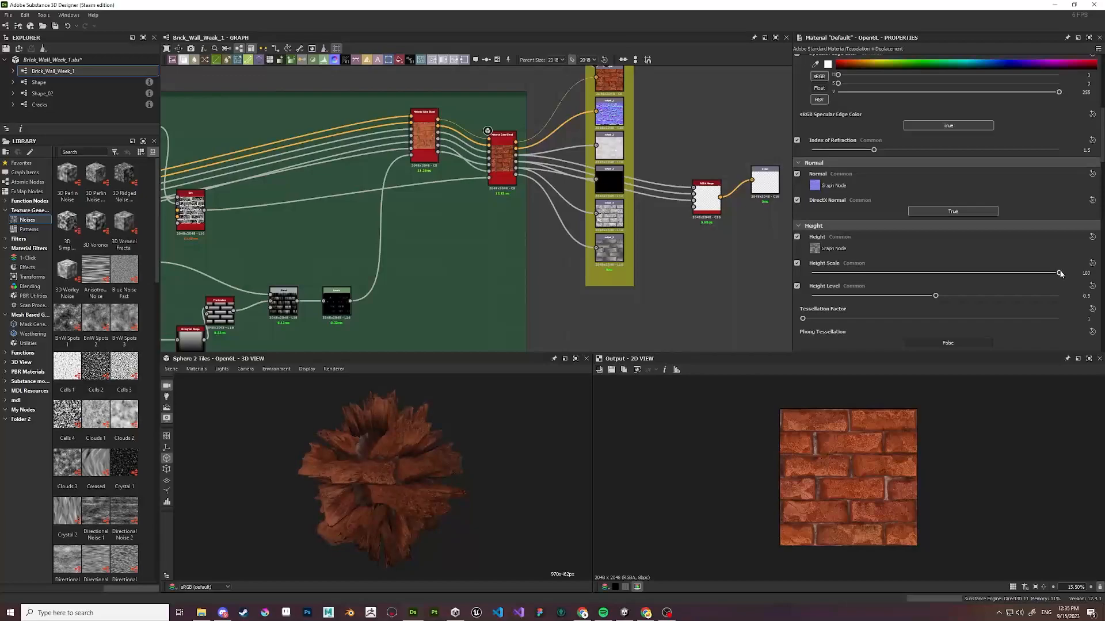
pyautogui.moveTo(513, 484); pyautogui.dragTo(565, 478)
pyautogui.moveTo(1059, 273); pyautogui.dragTo(760, 296)
pyautogui.hotkey('ctrl', 'z')
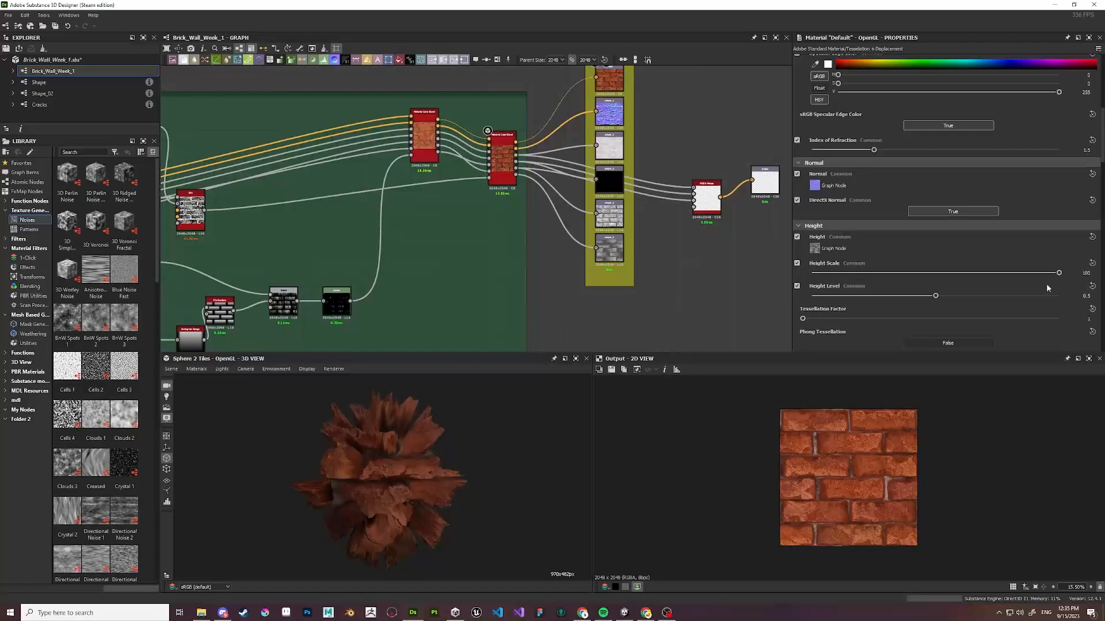
# Lower the Height Scale to 7 and inspect the brick displacement around the sphere.
pyautogui.moveTo(1059, 273); pyautogui.dragTo(635, 292)
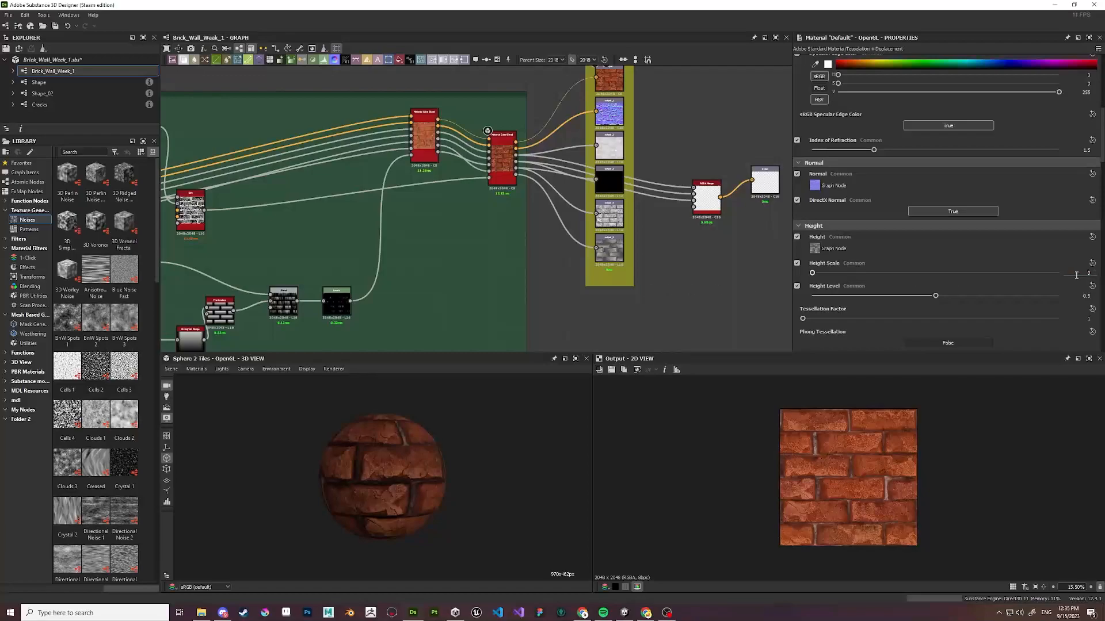
pyautogui.press('Return')
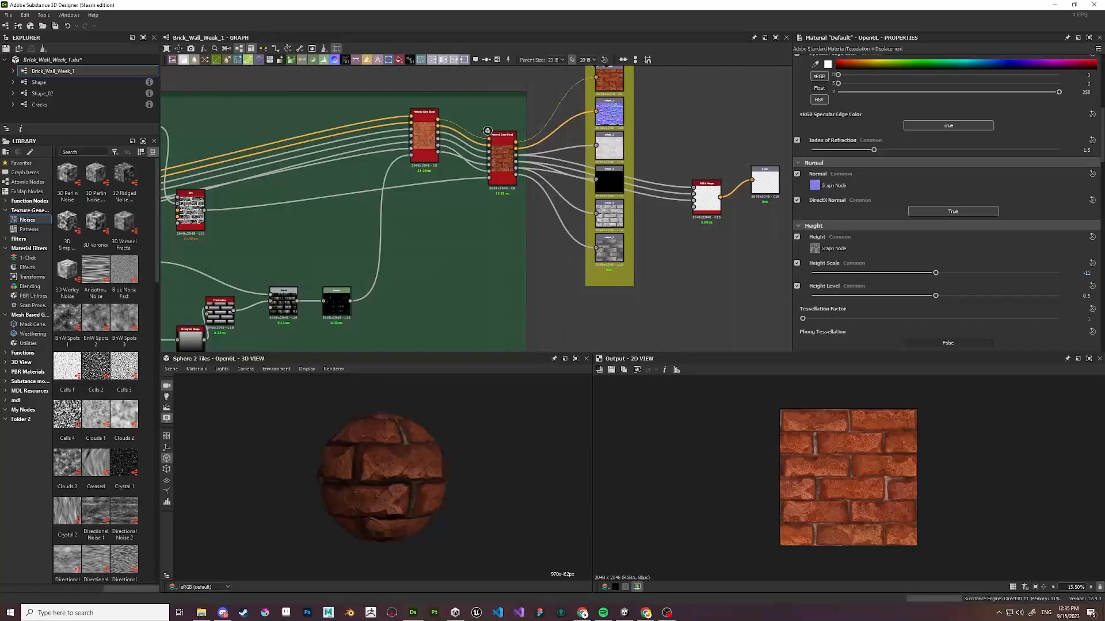
pyautogui.moveTo(935, 272); pyautogui.dragTo(905, 273)
pyautogui.moveTo(1072, 273); pyautogui.dragTo(1101, 276)
pyautogui.write('10')
pyautogui.press('Return')
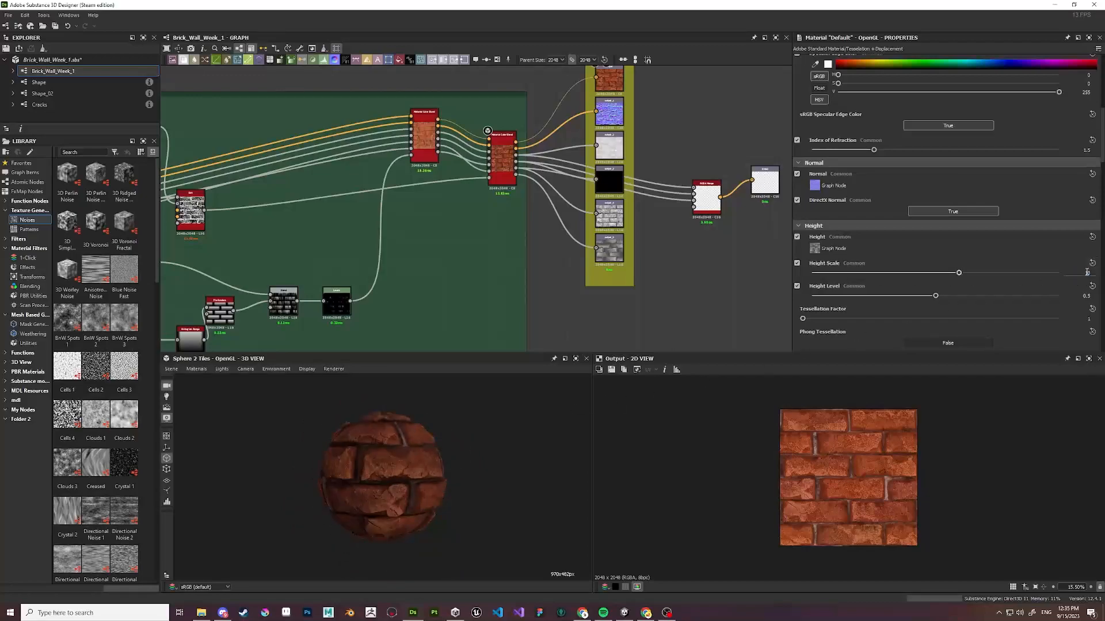
pyautogui.moveTo(433, 459)
pyautogui.mouseDown()
pyautogui.moveTo(395, 454)
pyautogui.moveTo(480, 460)
pyautogui.moveTo(446, 466)
pyautogui.mouseUp()
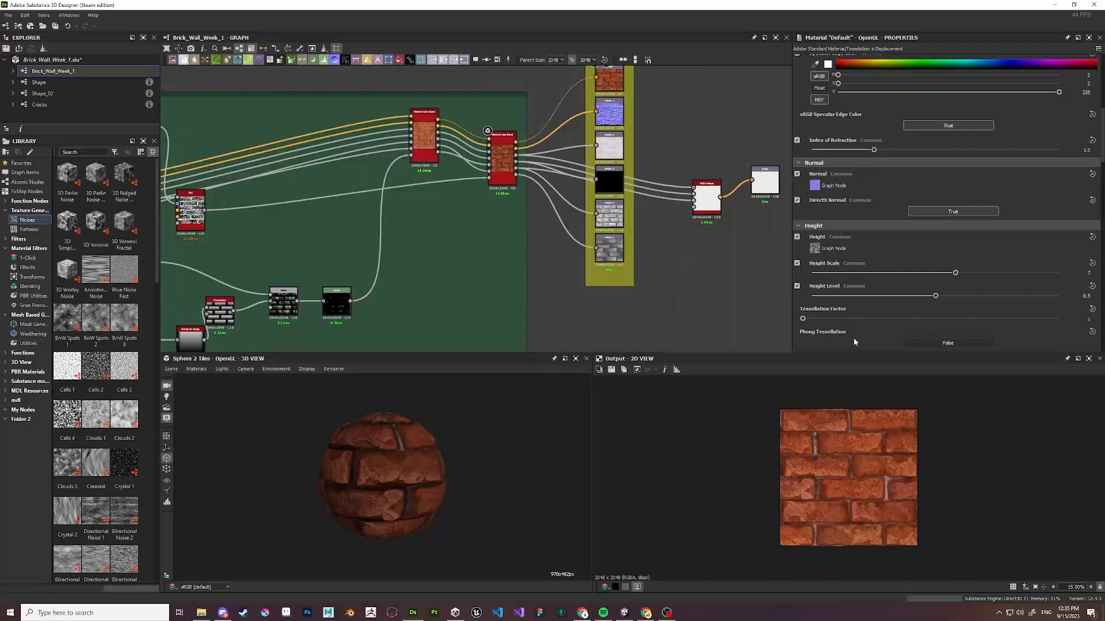
pyautogui.moveTo(413, 456)
pyautogui.mouseDown()
pyautogui.moveTo(311, 425)
pyautogui.moveTo(435, 447)
pyautogui.moveTo(394, 451)
pyautogui.mouseUp()
pyautogui.moveTo(464, 452); pyautogui.dragTo(442, 461)
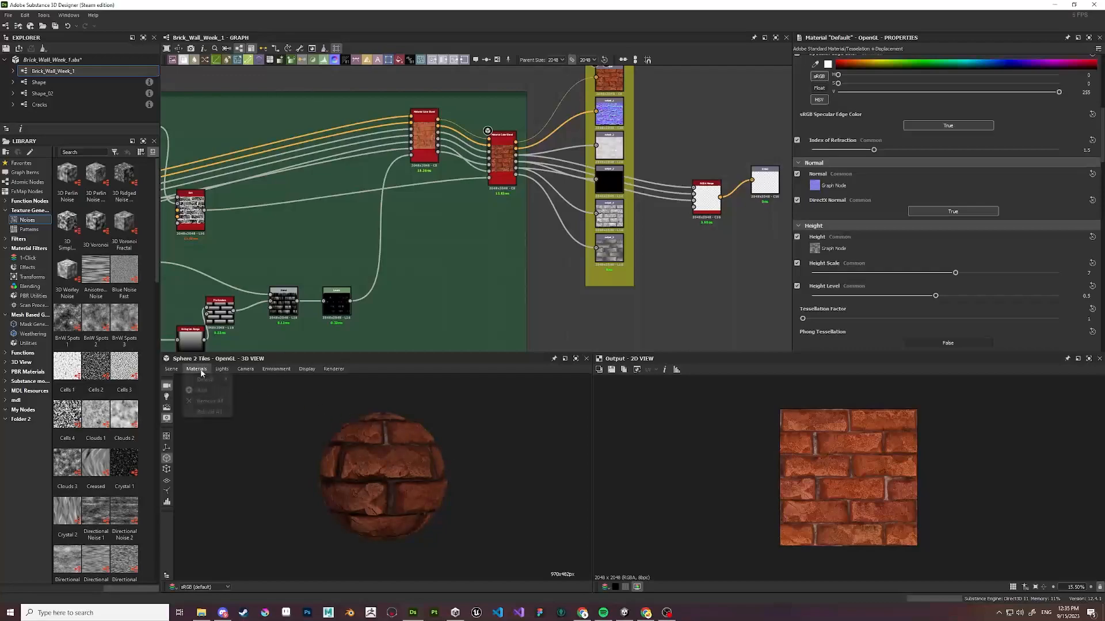
# Switch the 3D view's renderer to IRay, check the sphere from other angles, and maximize the 3D view.
pyautogui.click(332, 370)
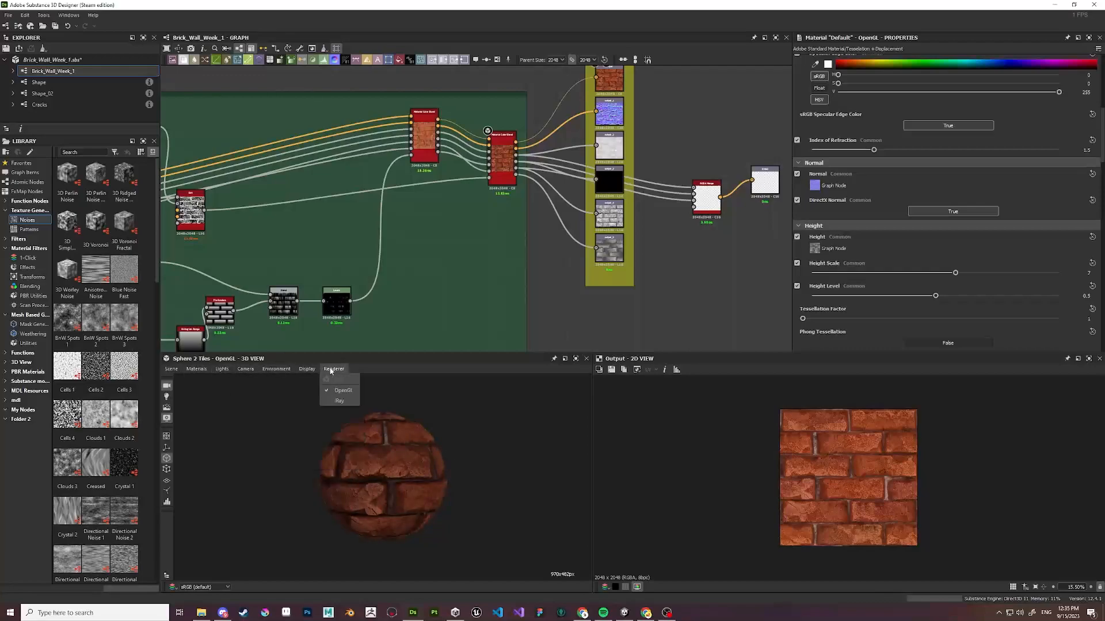
pyautogui.click(339, 401)
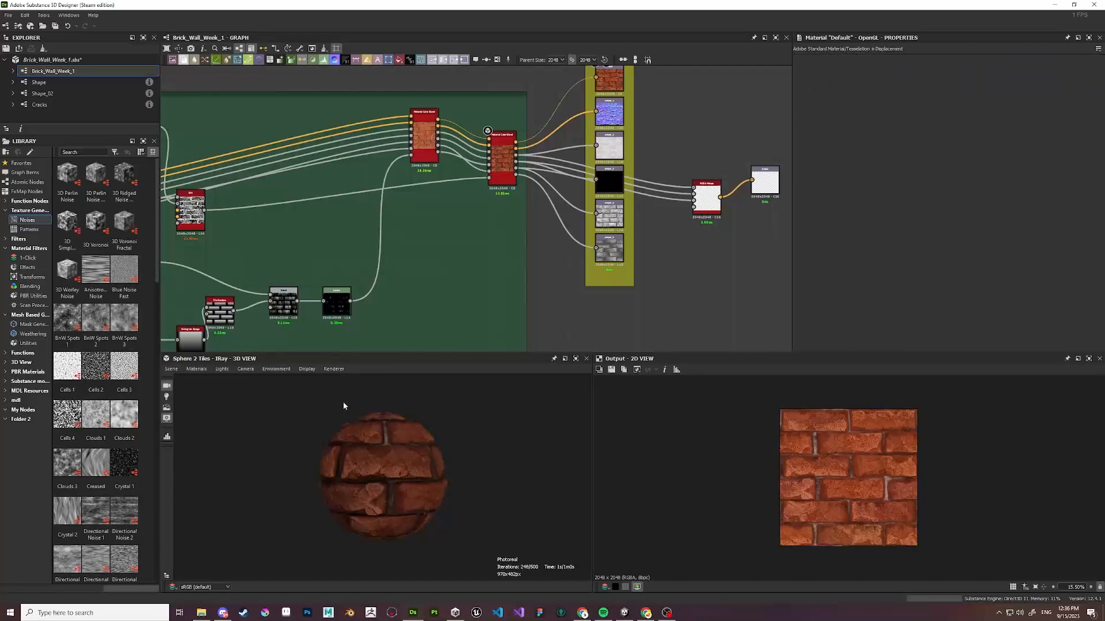
pyautogui.moveTo(399, 467); pyautogui.dragTo(346, 468)
pyautogui.moveTo(361, 465); pyautogui.dragTo(433, 484)
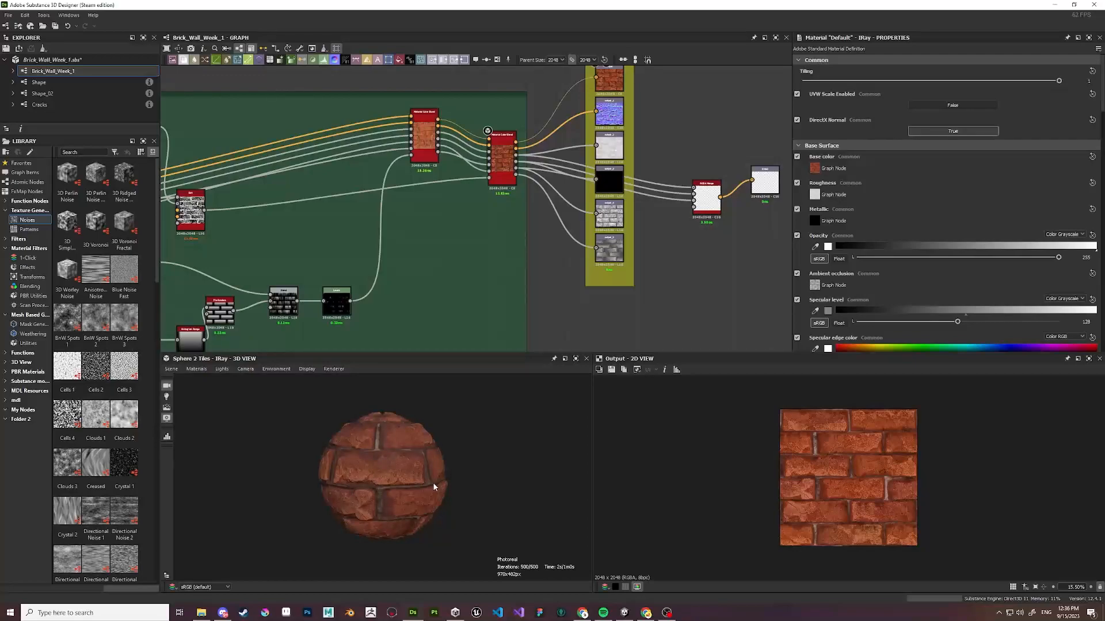
pyautogui.moveTo(410, 480); pyautogui.dragTo(445, 485)
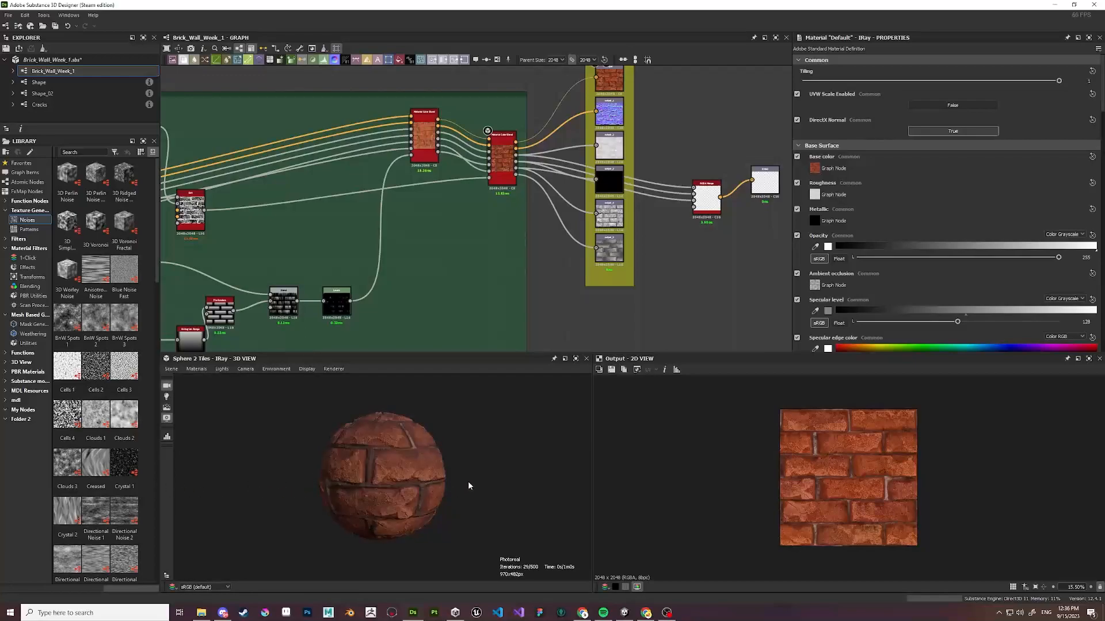
pyautogui.click(575, 361)
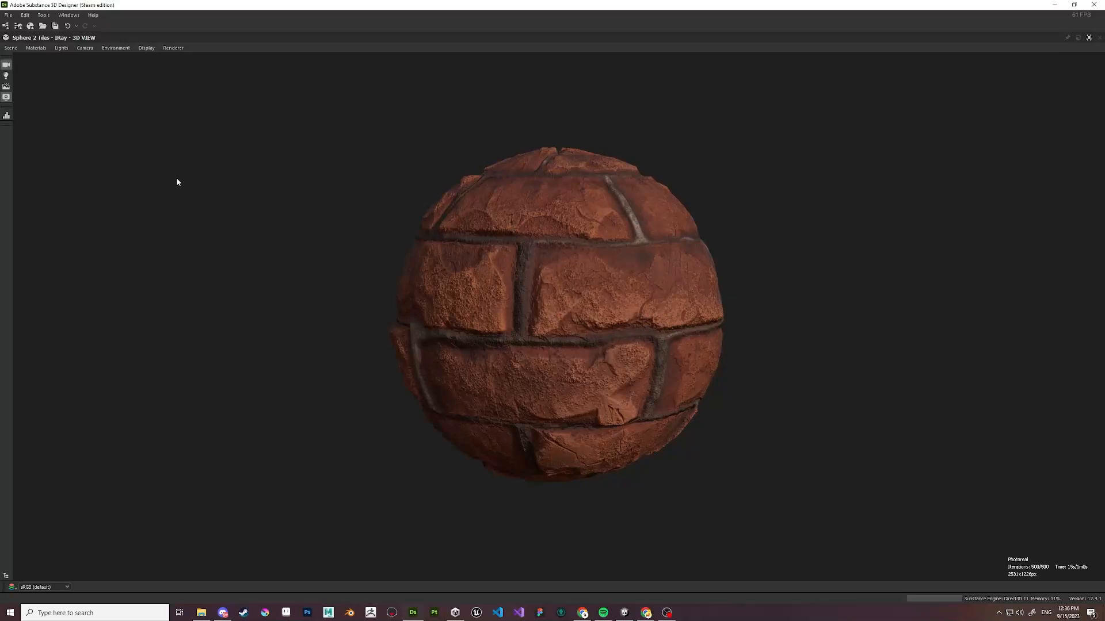
# Compare the rendered sphere using the Left and Right camera presets.
pyautogui.click(122, 50)
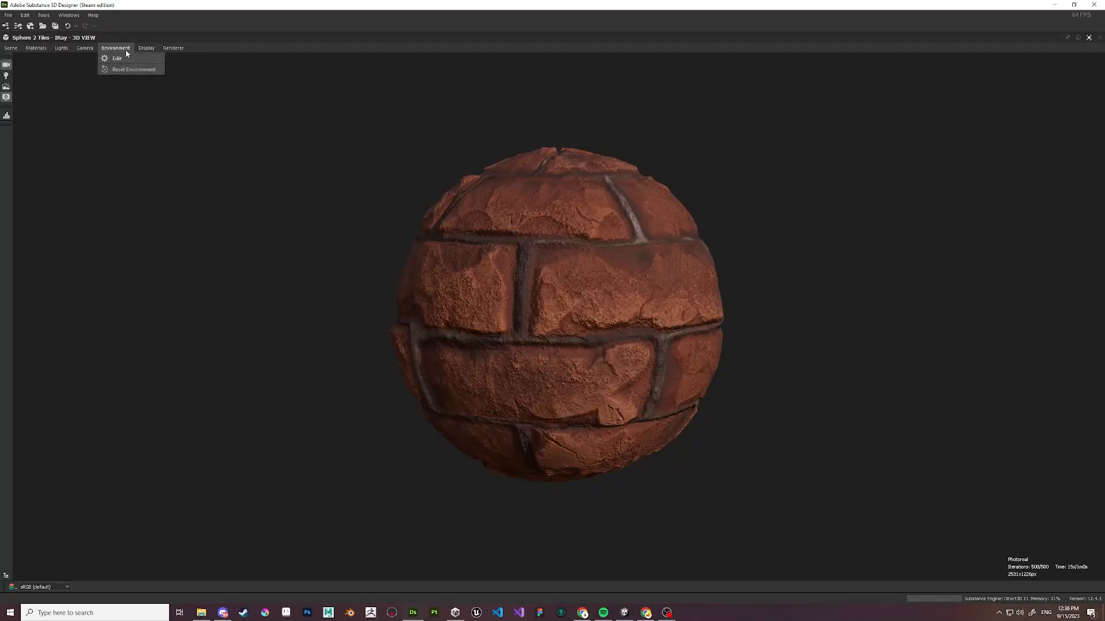
pyautogui.moveTo(84, 50)
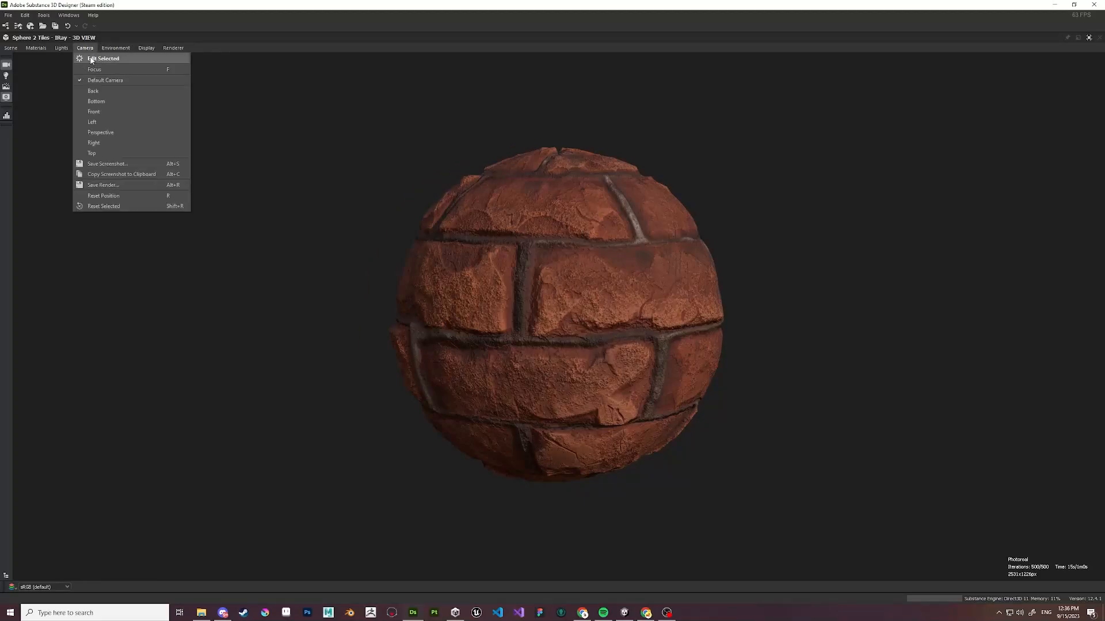
pyautogui.click(115, 123)
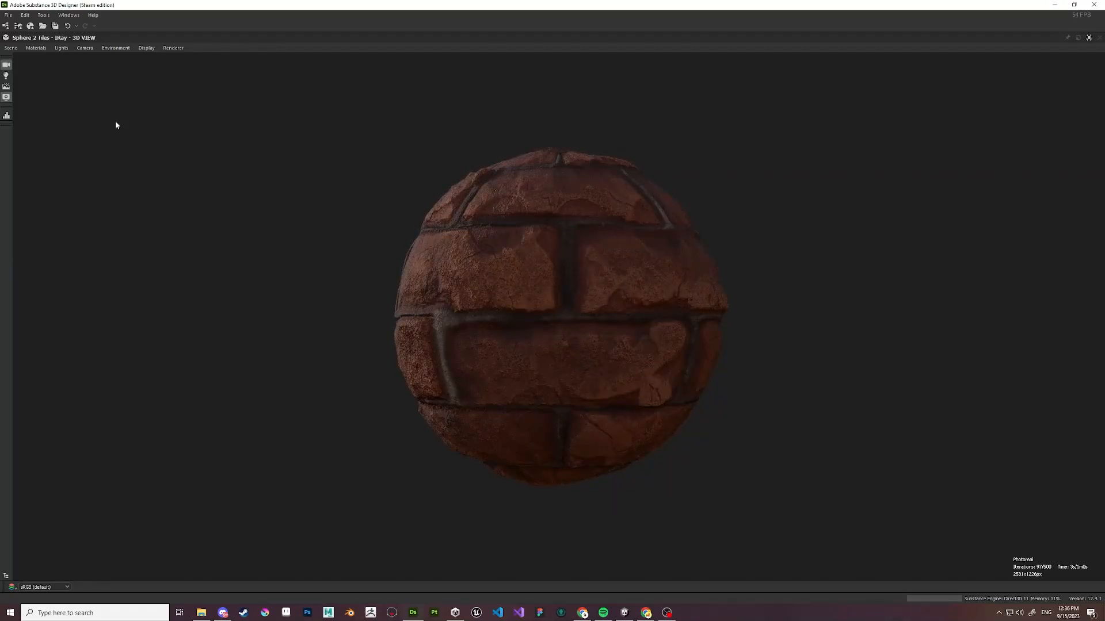
pyautogui.click(85, 48)
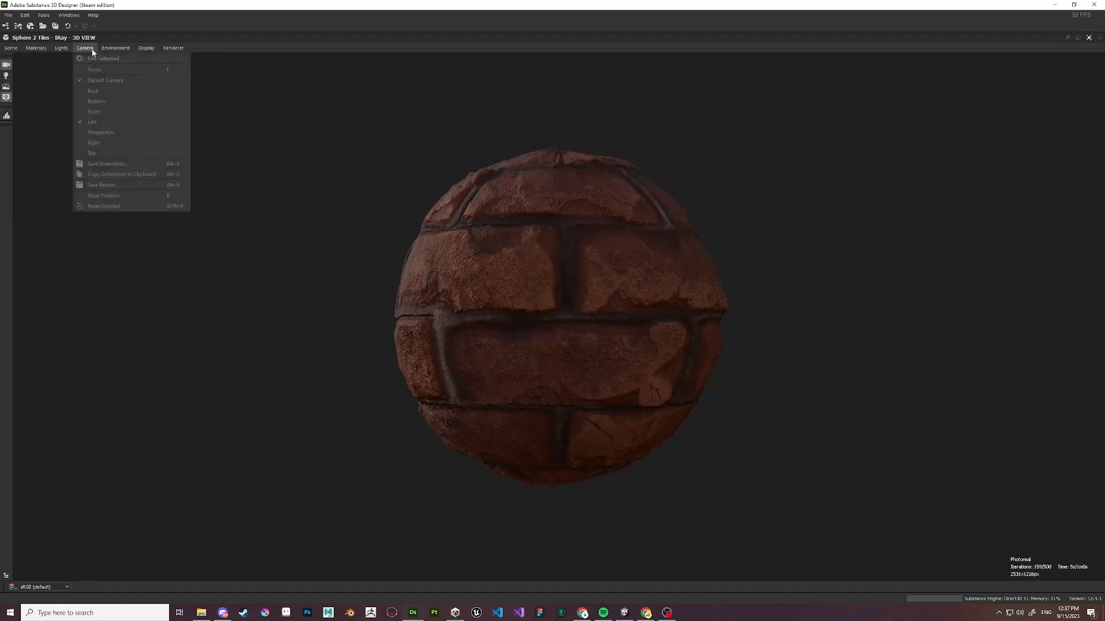
pyautogui.click(115, 146)
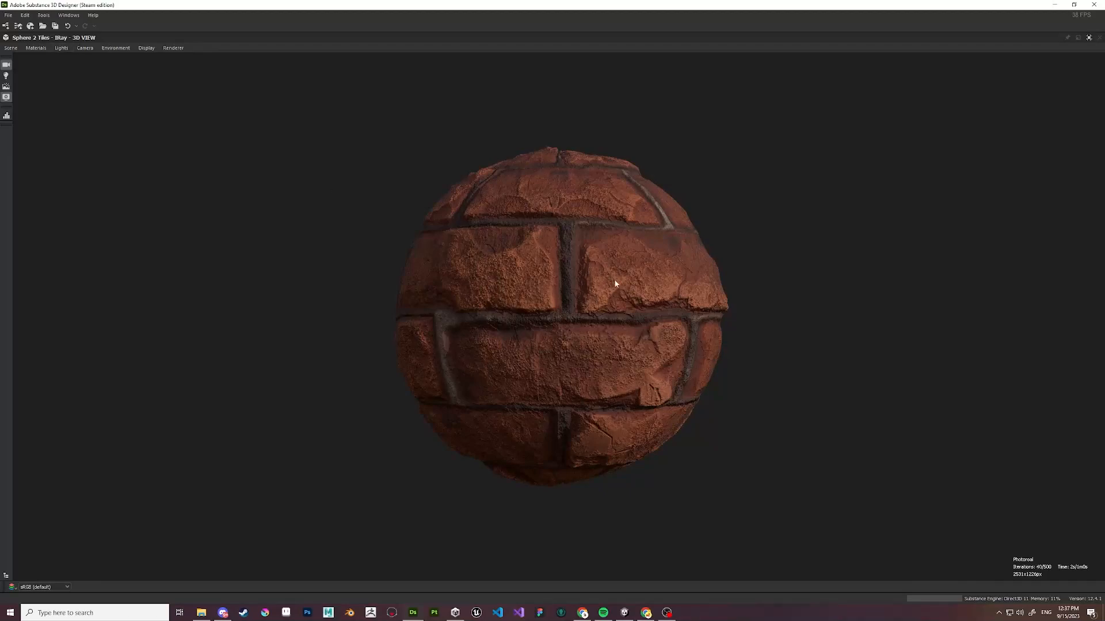
# Recheck the sphere's lighting by alternating the Left and Right camera presets and orbiting freely between them.
pyautogui.click(85, 48)
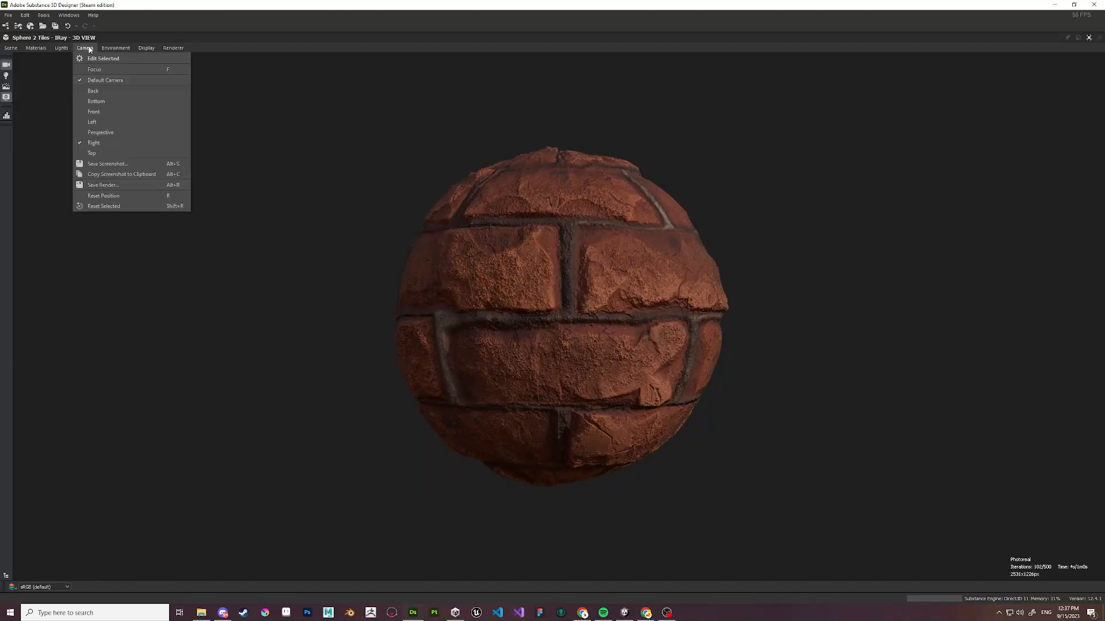
pyautogui.click(113, 122)
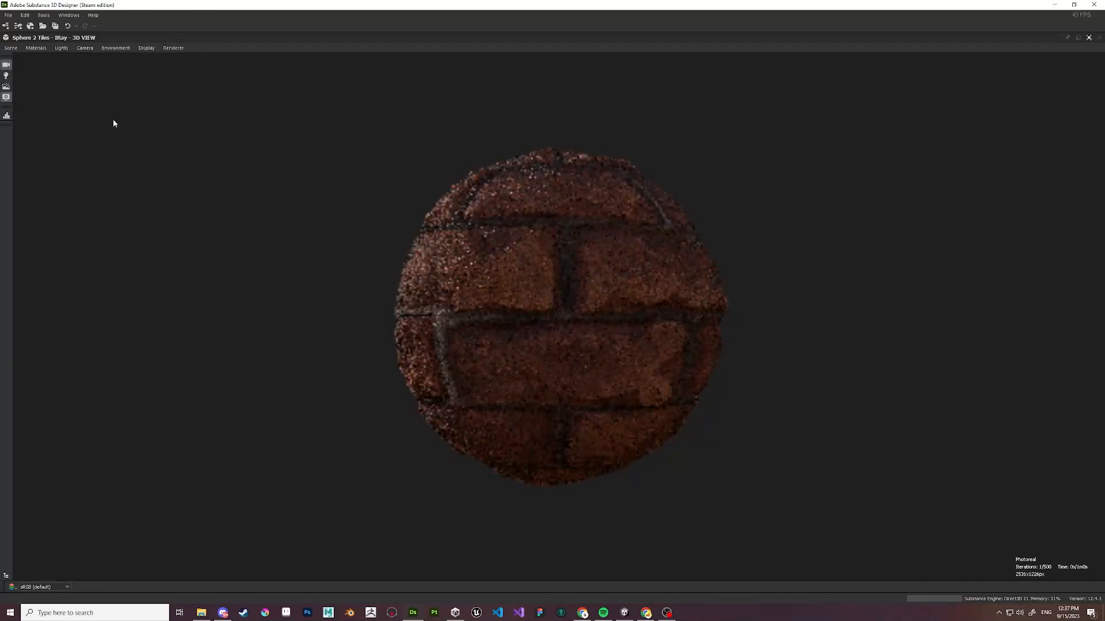
pyautogui.moveTo(309, 224); pyautogui.dragTo(587, 307)
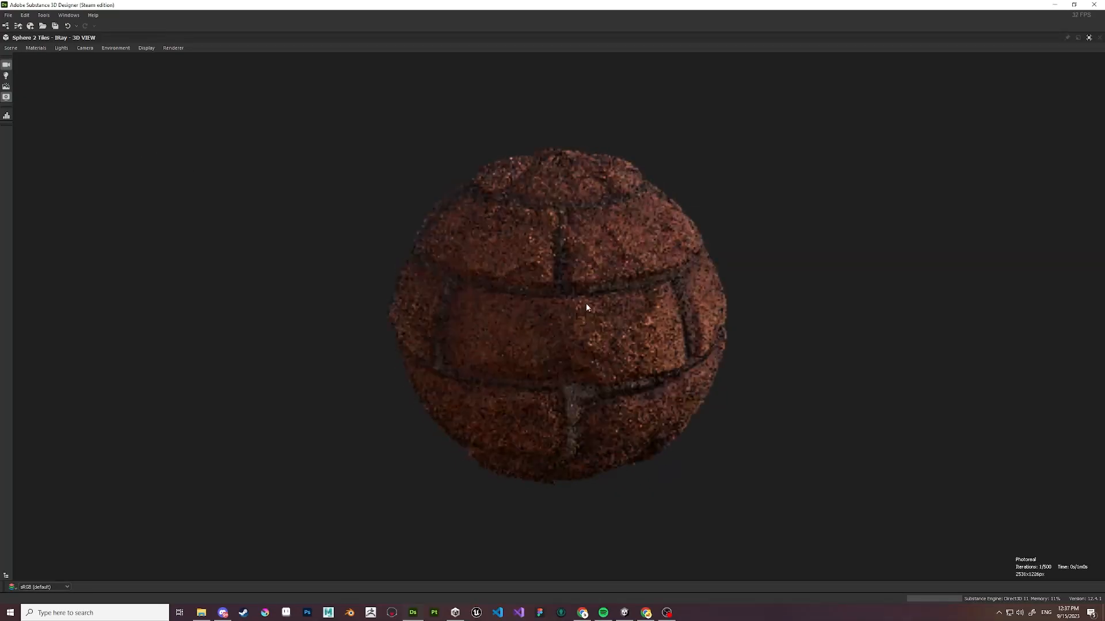
pyautogui.click(86, 47)
pyautogui.click(121, 122)
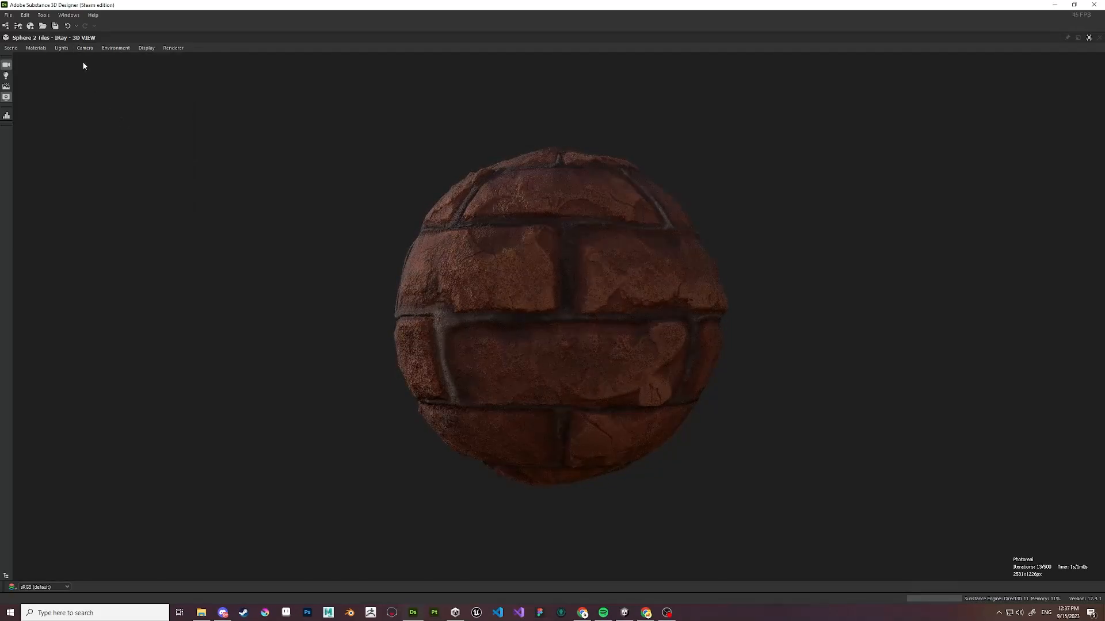
pyautogui.moveTo(85, 47)
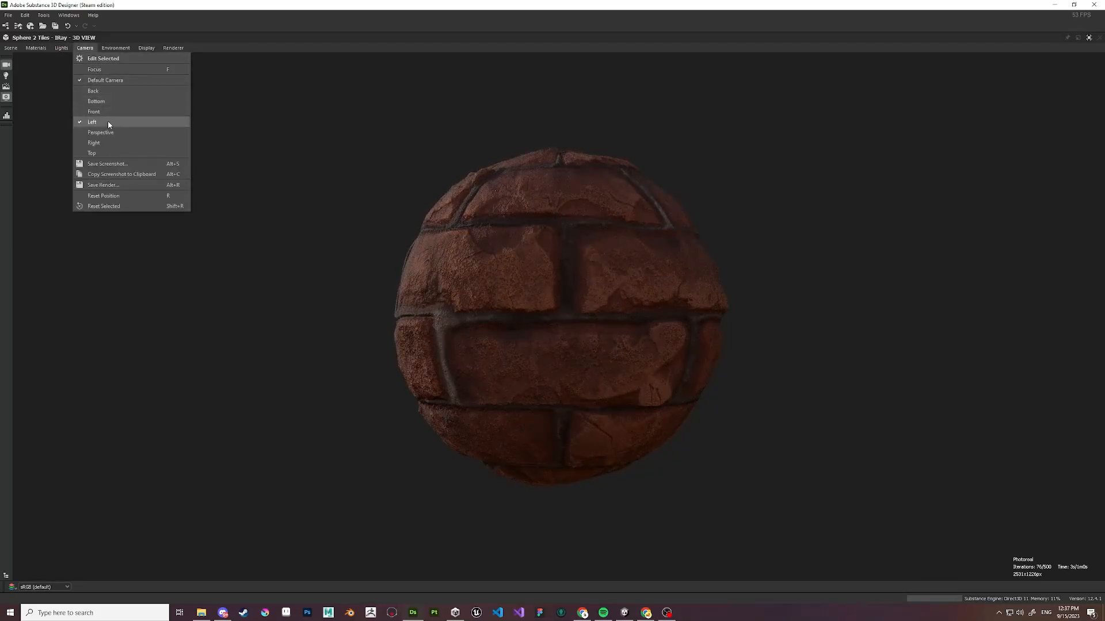
pyautogui.click(113, 143)
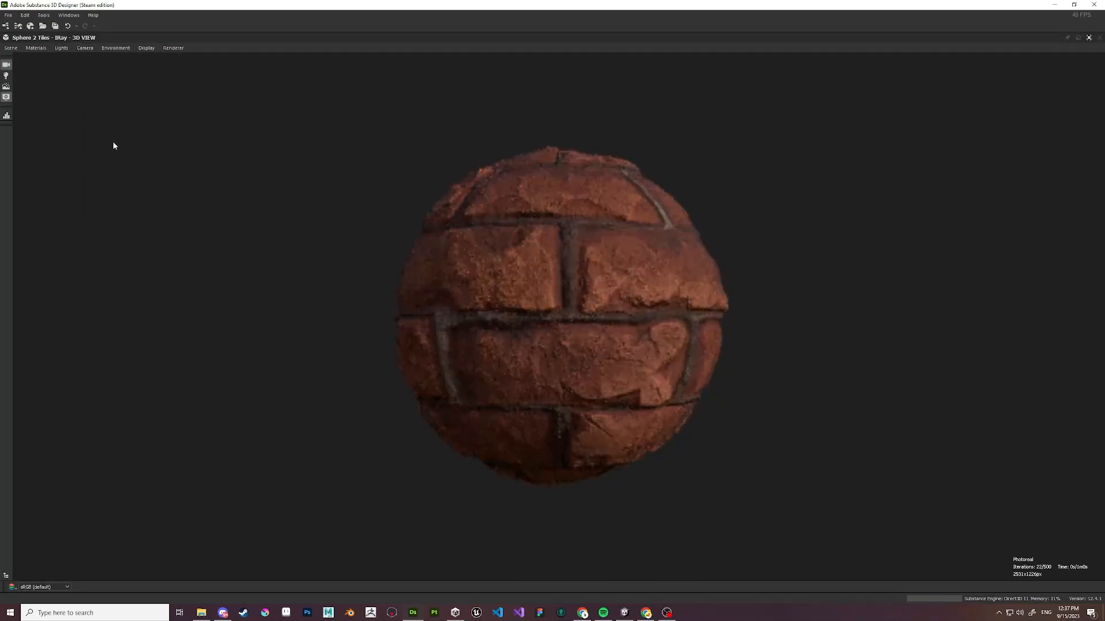
pyautogui.moveTo(541, 298); pyautogui.dragTo(554, 250)
pyautogui.click(84, 48)
pyautogui.click(106, 122)
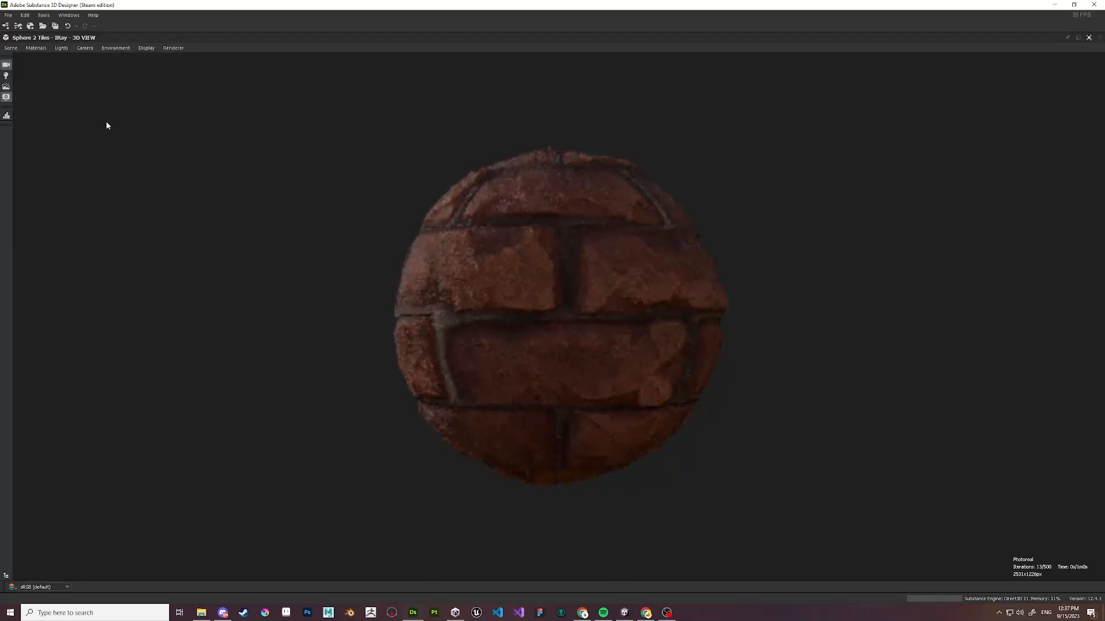
# Use the Front camera preset and rotate the environment lighting so the front bricks are lit more strongly.
pyautogui.click(84, 47)
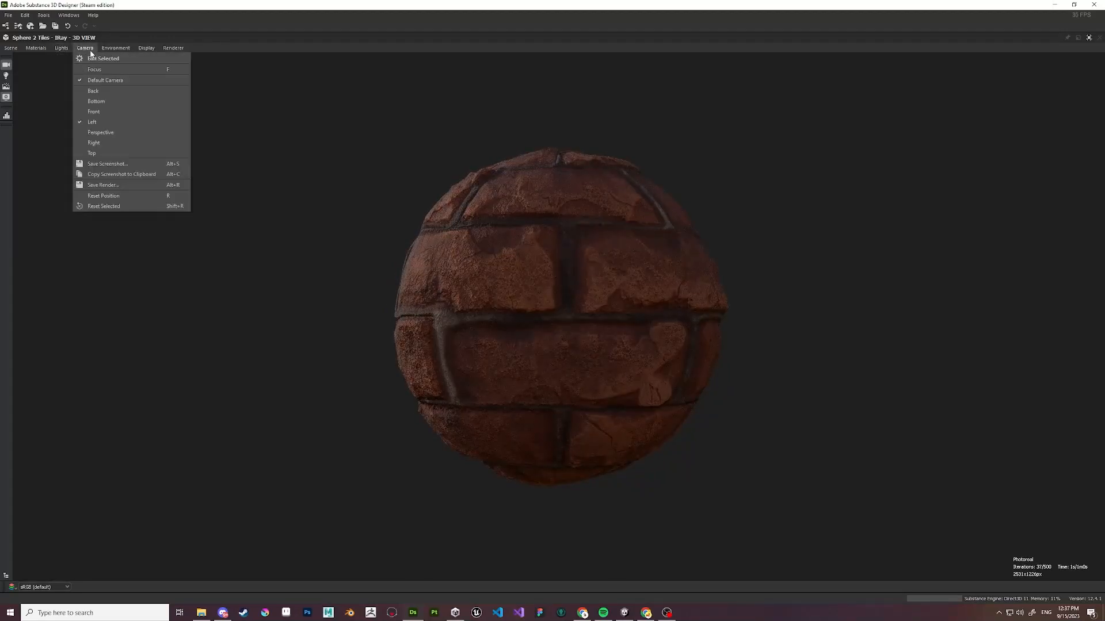
pyautogui.click(109, 118)
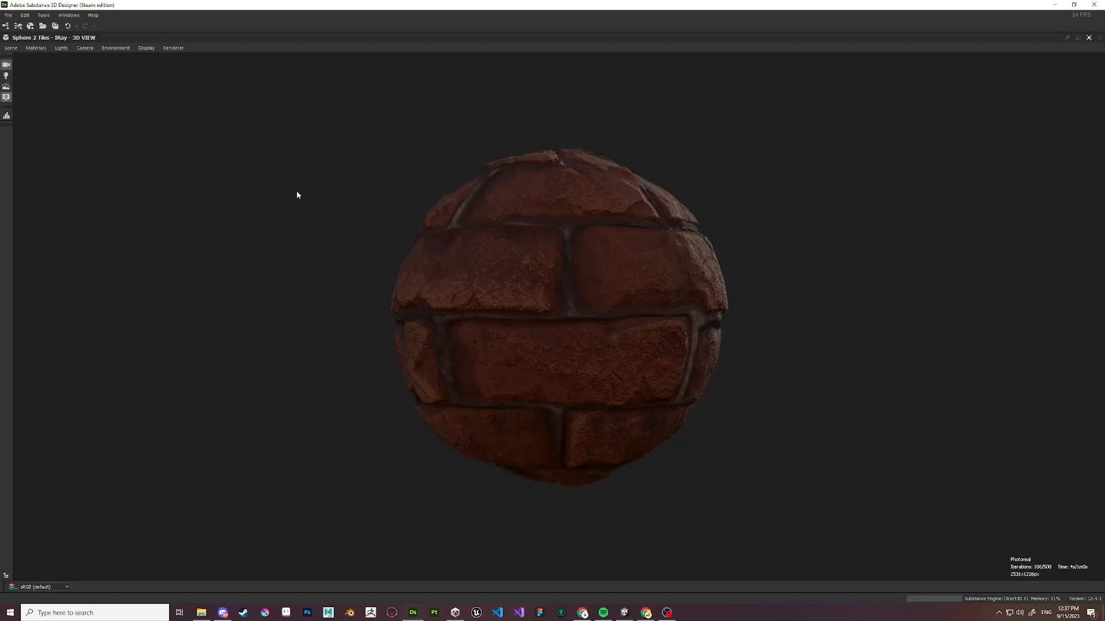
pyautogui.click(7, 76)
pyautogui.keyDown('ctrl'); pyautogui.keyDown('shift'); pyautogui.moveTo(850, 294); pyautogui.dragTo(757, 295, button='right'); pyautogui.keyUp('shift'); pyautogui.keyUp('ctrl')
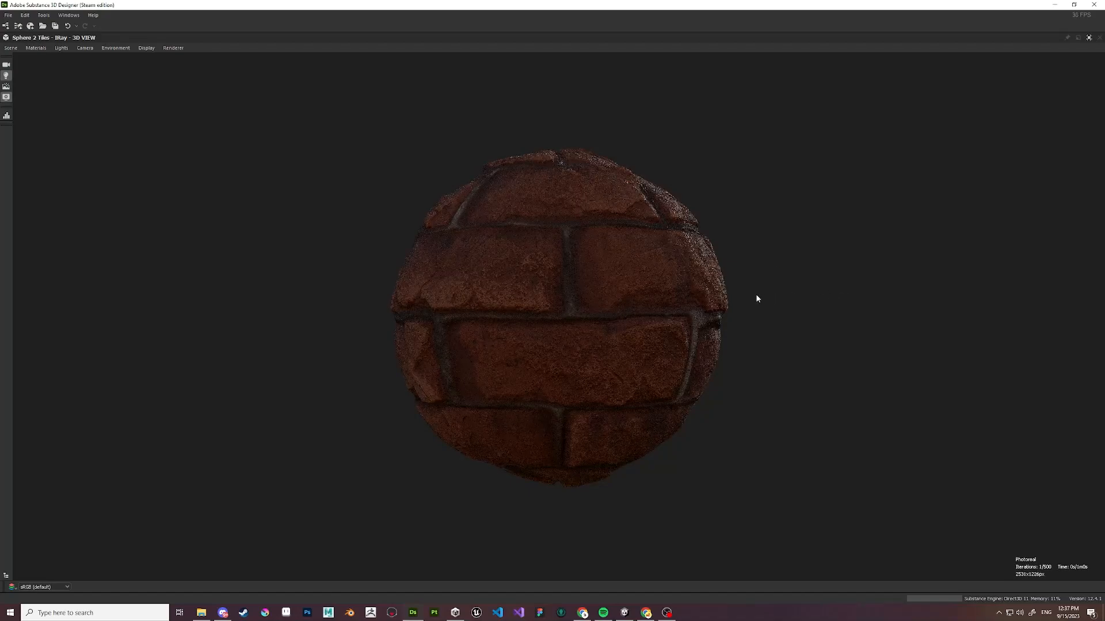
pyautogui.keyDown('ctrl'); pyautogui.keyDown('shift'); pyautogui.moveTo(796, 250); pyautogui.dragTo(763, 266, button='right'); pyautogui.keyUp('shift'); pyautogui.keyUp('ctrl')
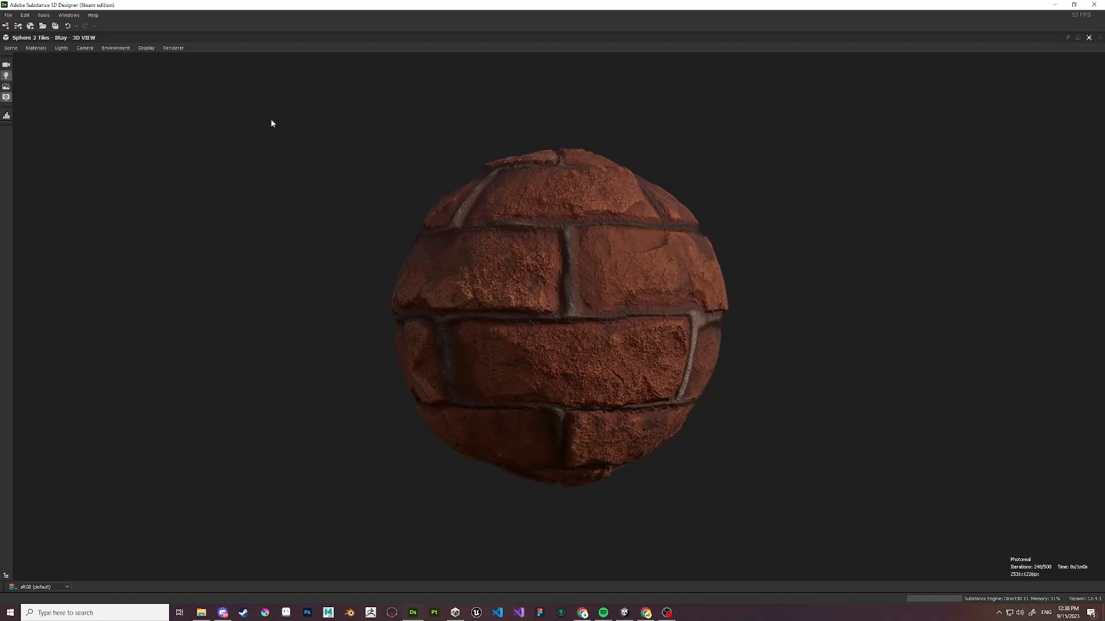
# Open the environment's properties and restore the maximized 3D view to its docked size.
pyautogui.click(85, 49)
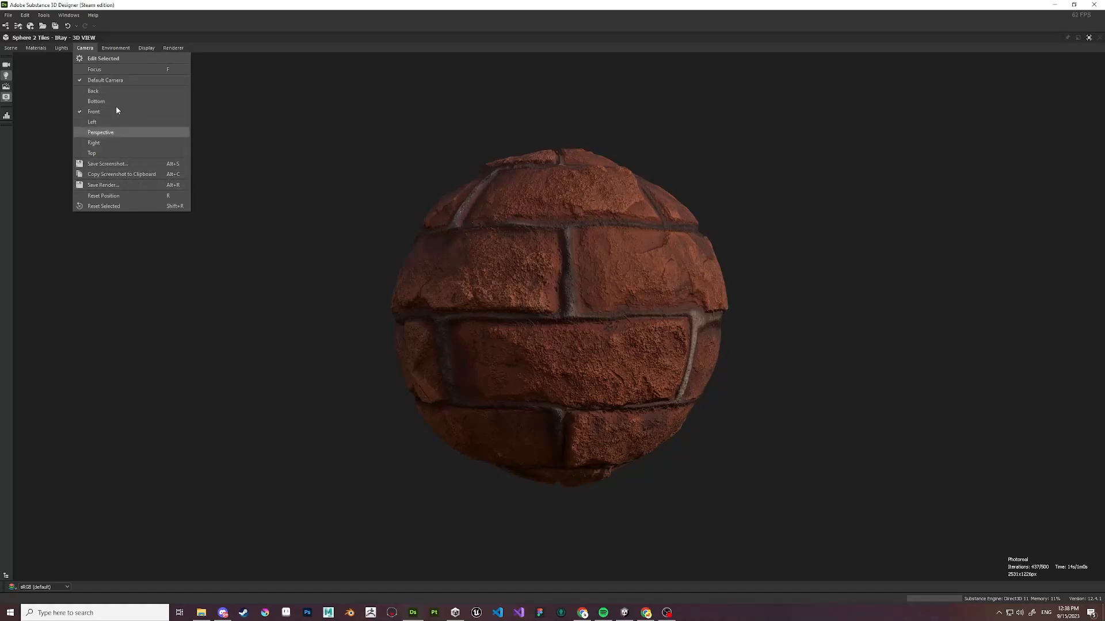
pyautogui.moveTo(114, 49)
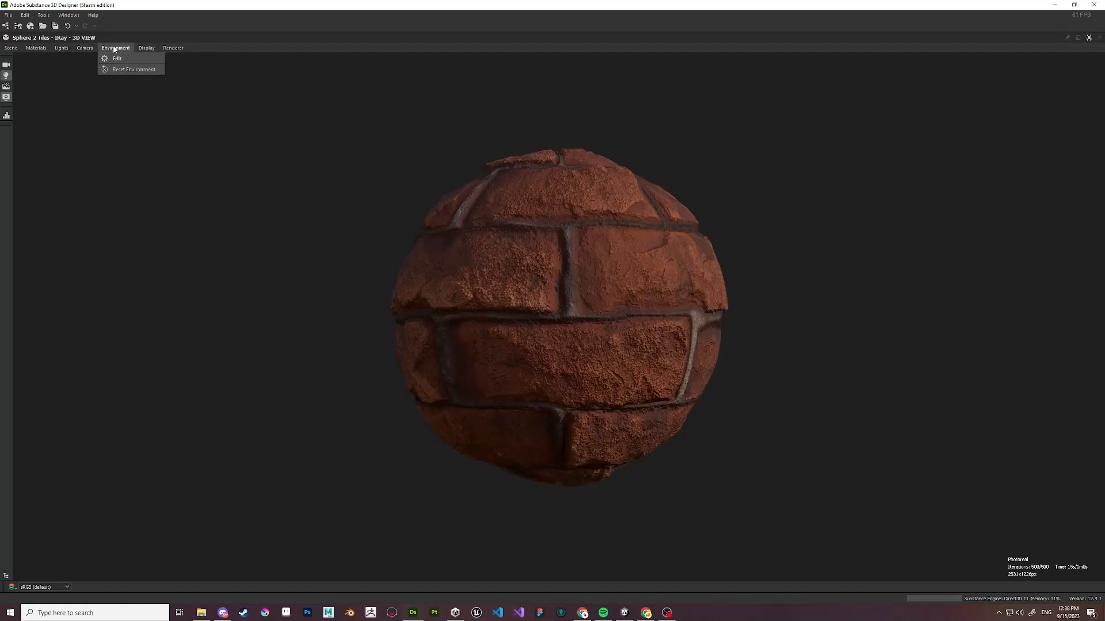
pyautogui.click(130, 59)
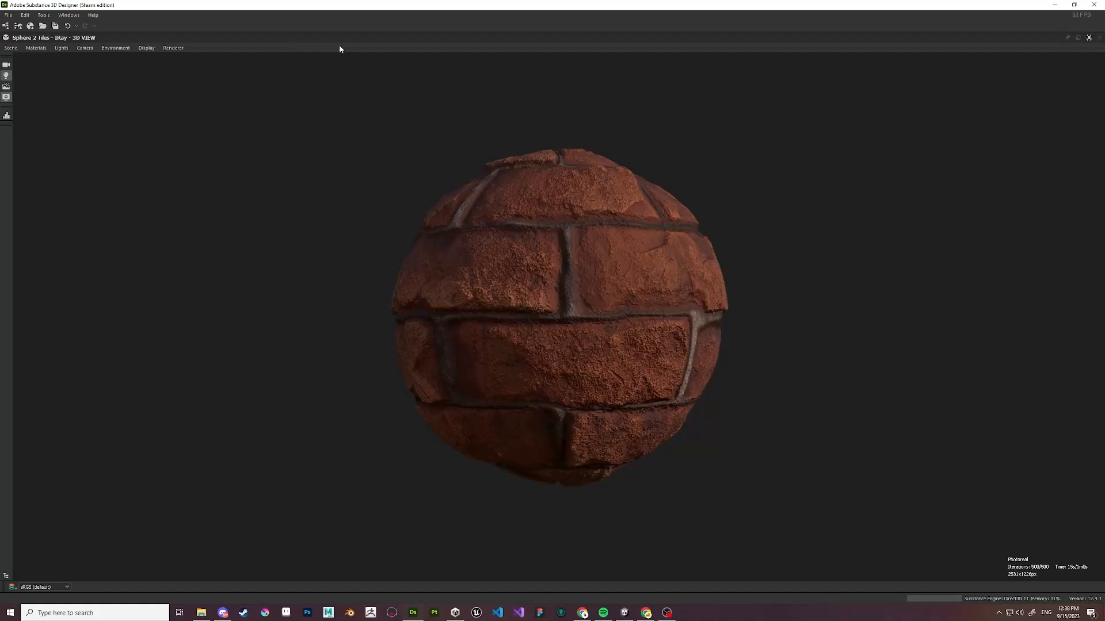
pyautogui.click(1089, 37)
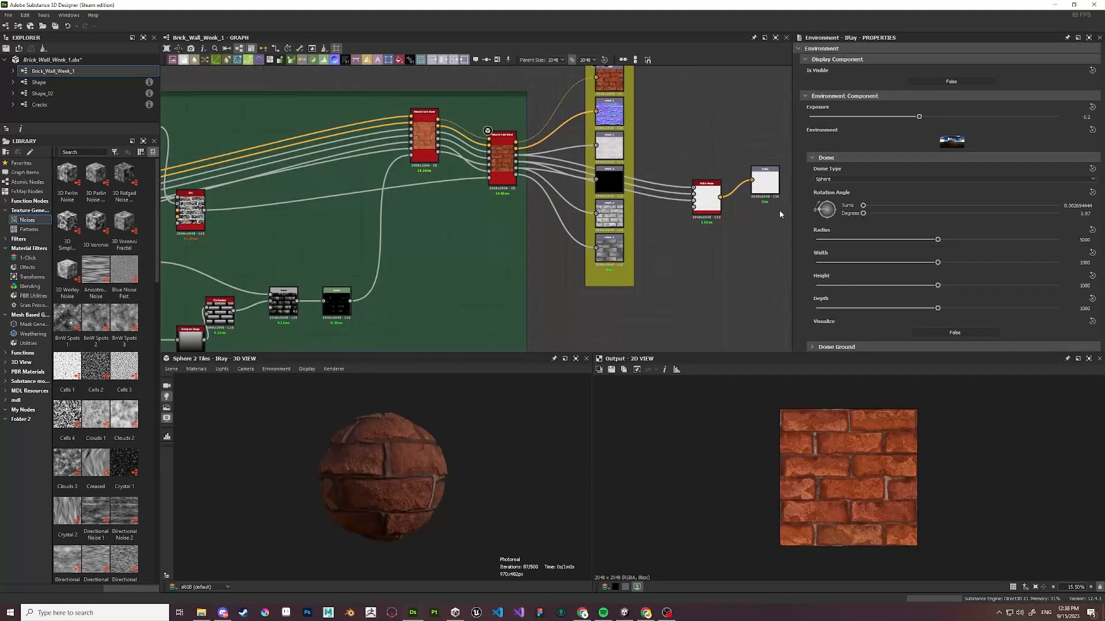
# Try an environment Exposure of 0 and settle on -1.
pyautogui.click(1079, 117)
pyautogui.write('0')
pyautogui.press('Return')
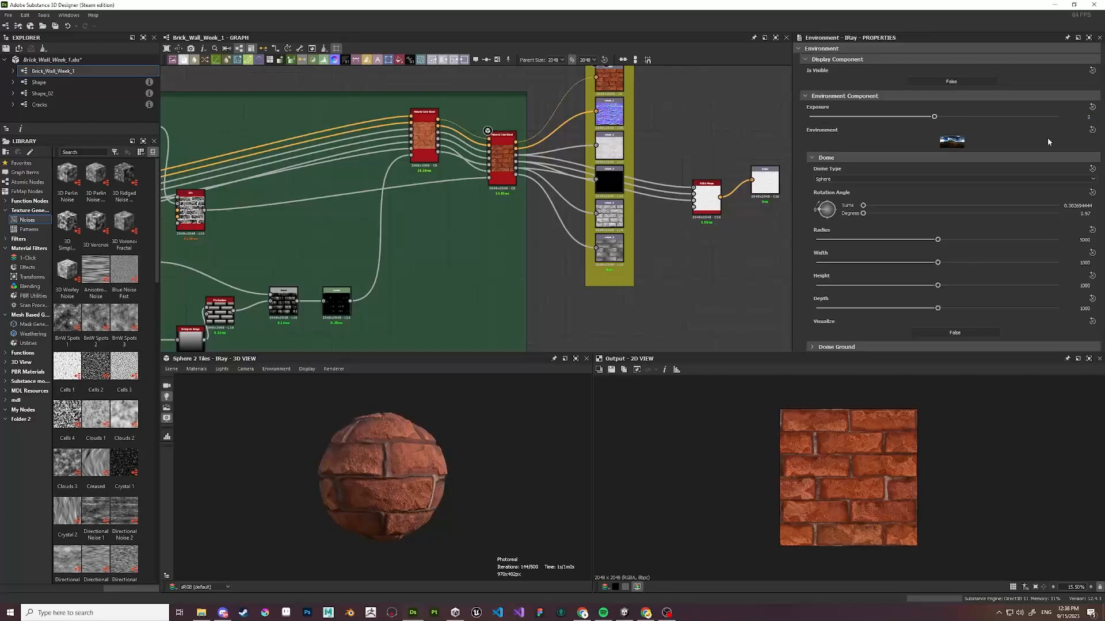
pyautogui.click(1079, 117)
pyautogui.write('-1')
pyautogui.press('Return')
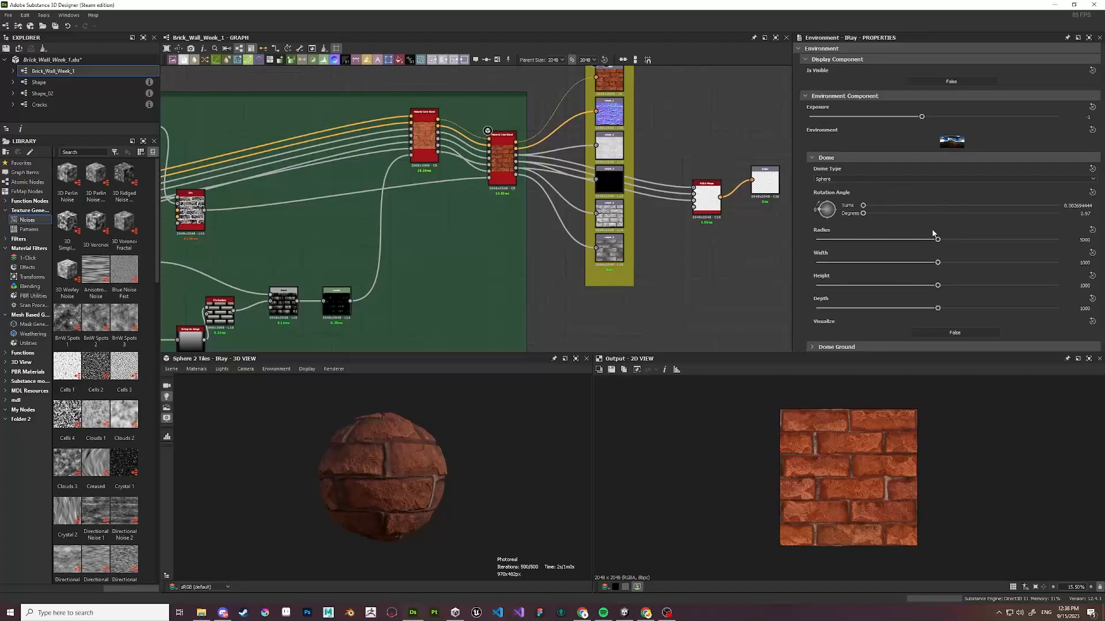
# Try the Ground option in the Dome Ground settings and turn it back off.
pyautogui.click(829, 347)
pyautogui.scroll(-3, 883, 279)
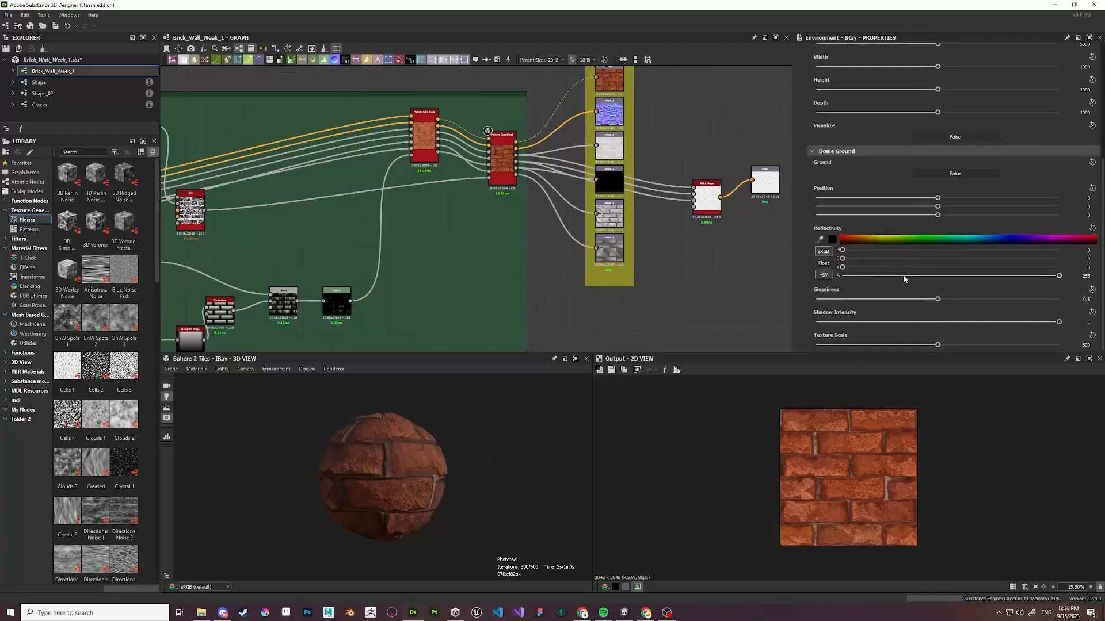
pyautogui.click(960, 173)
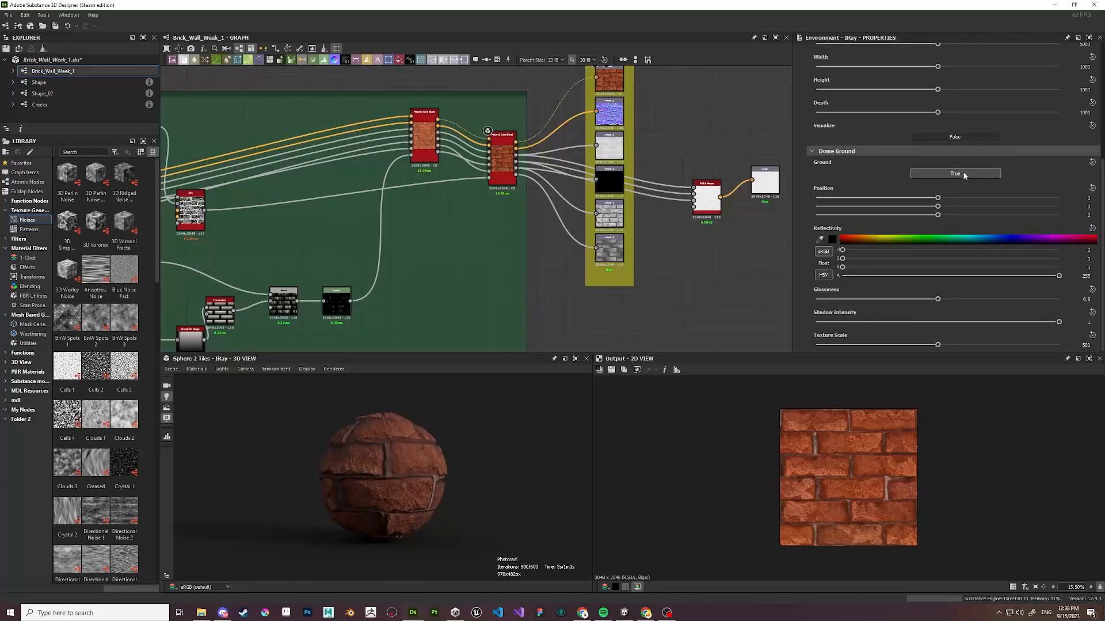
pyautogui.click(959, 173)
pyautogui.click(812, 151)
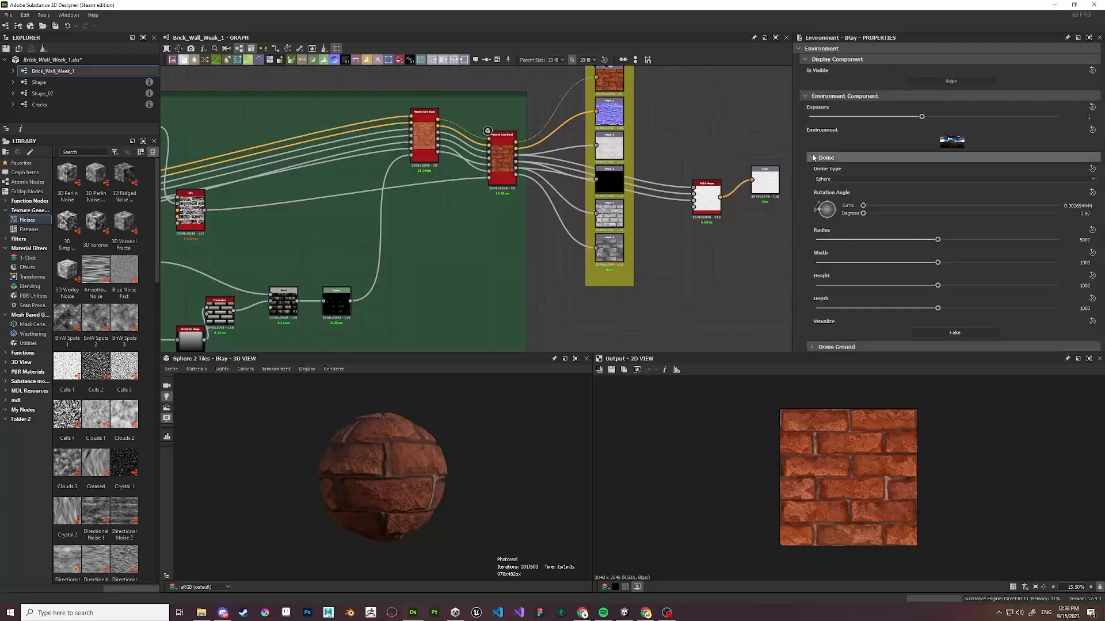
# Toggle the dome's Visualize option and the environment's Is Visible option on and back off.
pyautogui.click(945, 332)
pyautogui.click(946, 332)
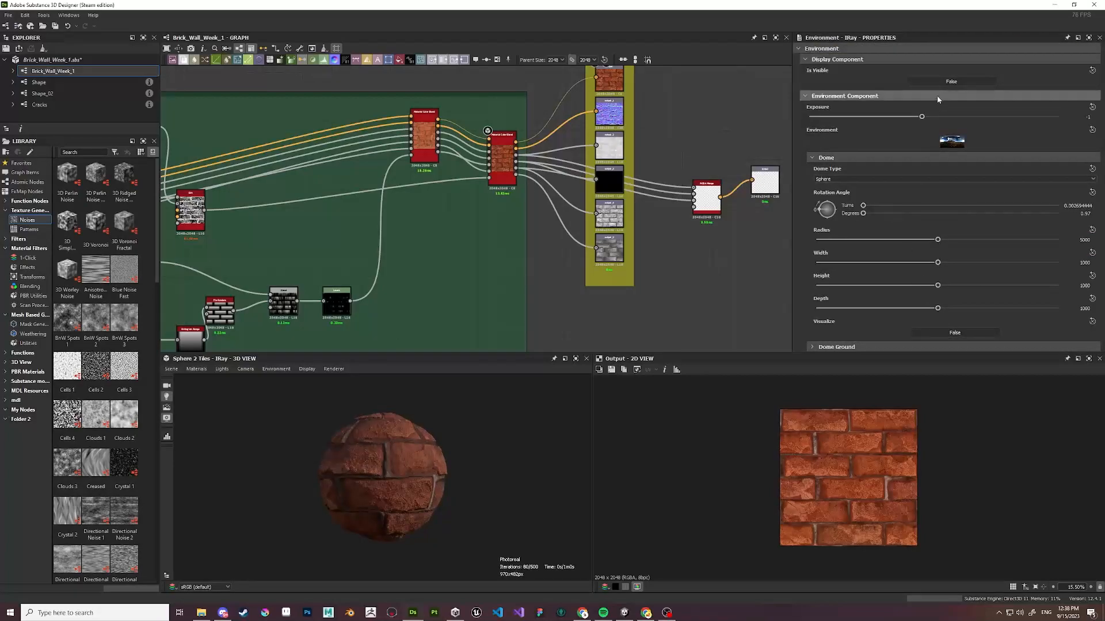
pyautogui.click(951, 81)
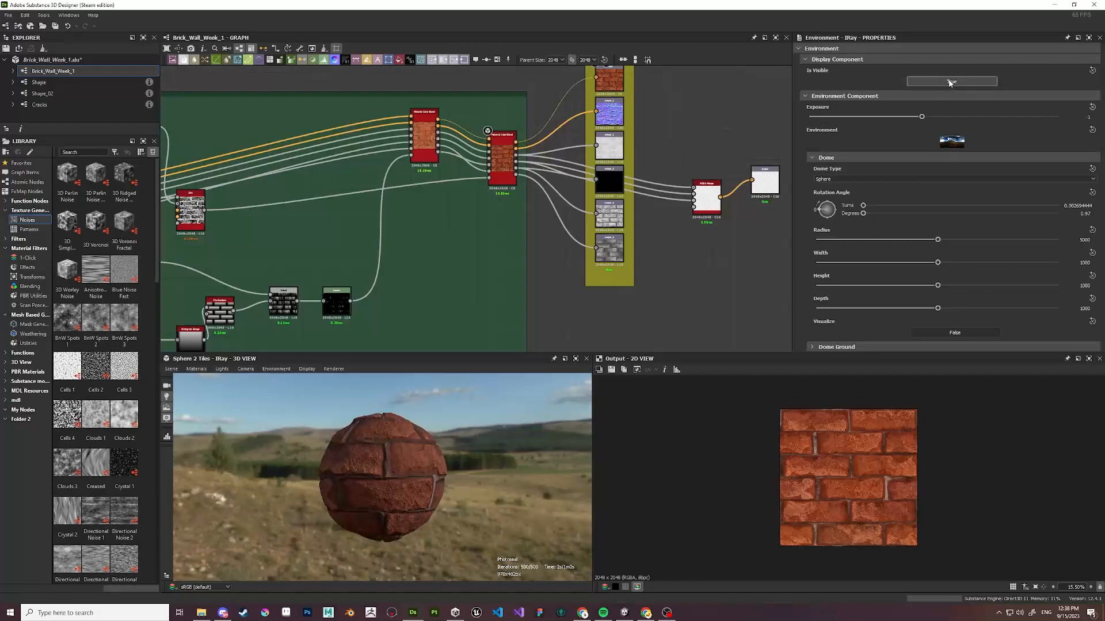
pyautogui.click(950, 82)
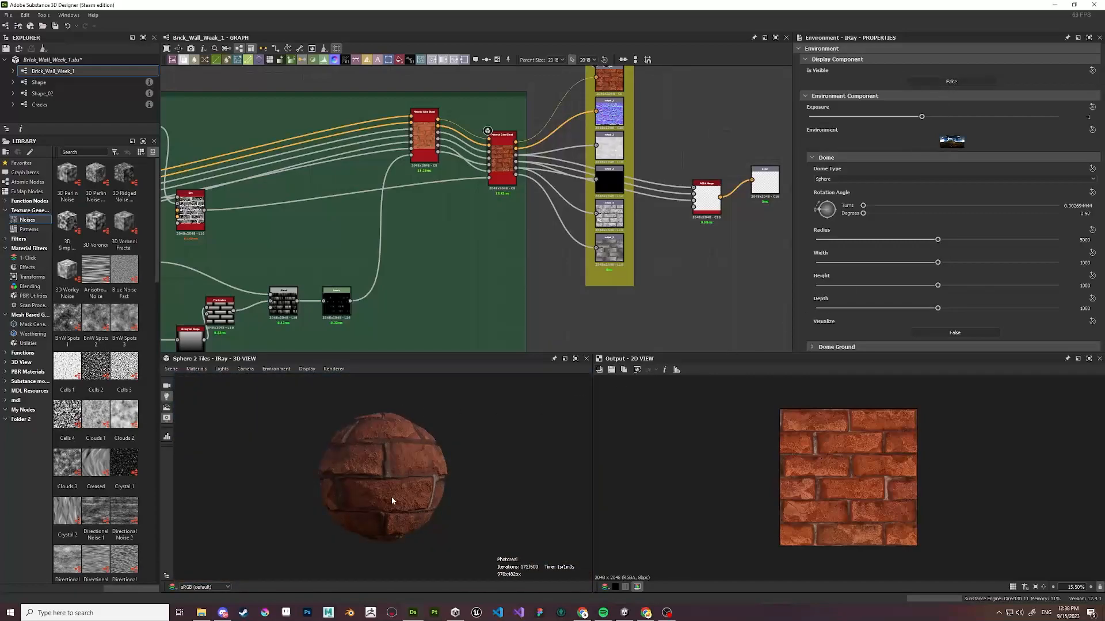
# Maximize the 3D view and save the sphere render to the Desktop as a PNG named brickssphere.
pyautogui.click(575, 358)
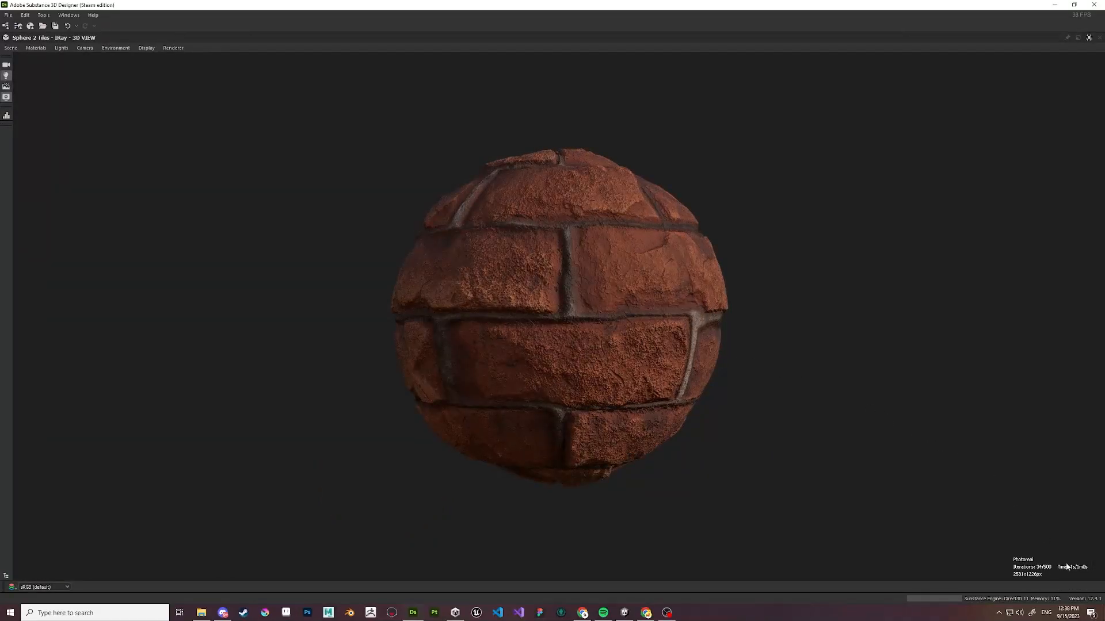
pyautogui.click(146, 48)
pyautogui.moveTo(85, 48)
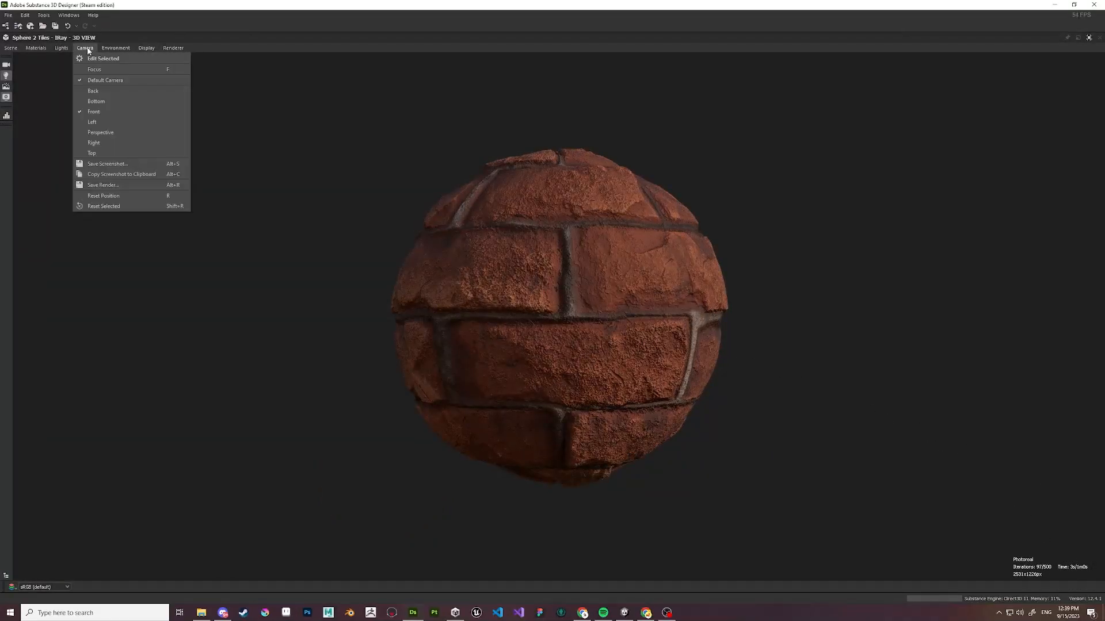
pyautogui.click(117, 185)
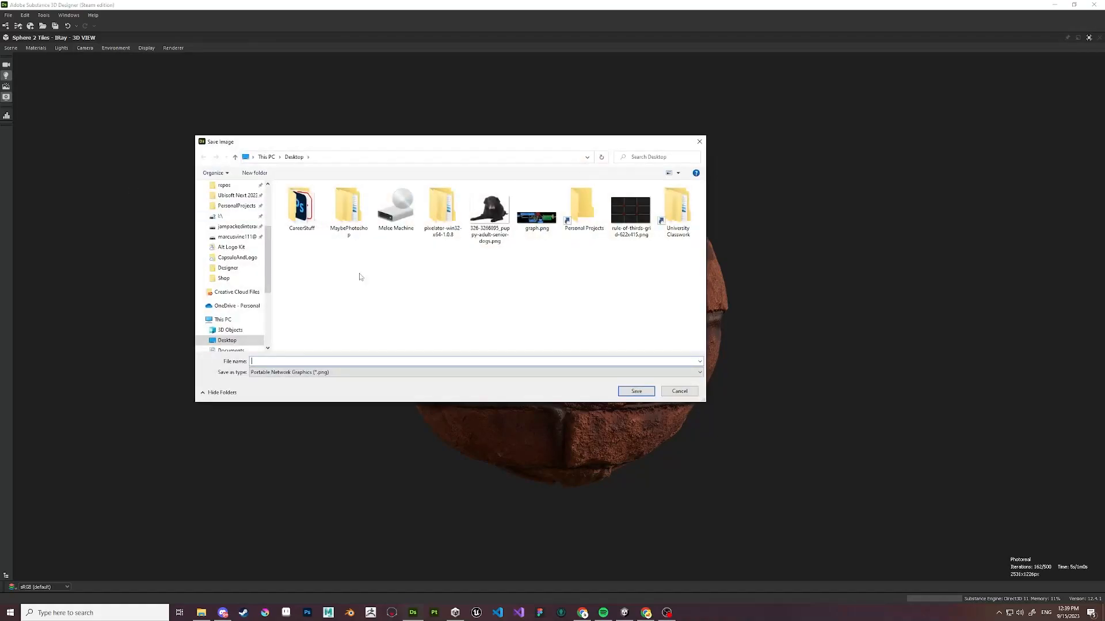
pyautogui.write('brickssphere')
pyautogui.press('Return')
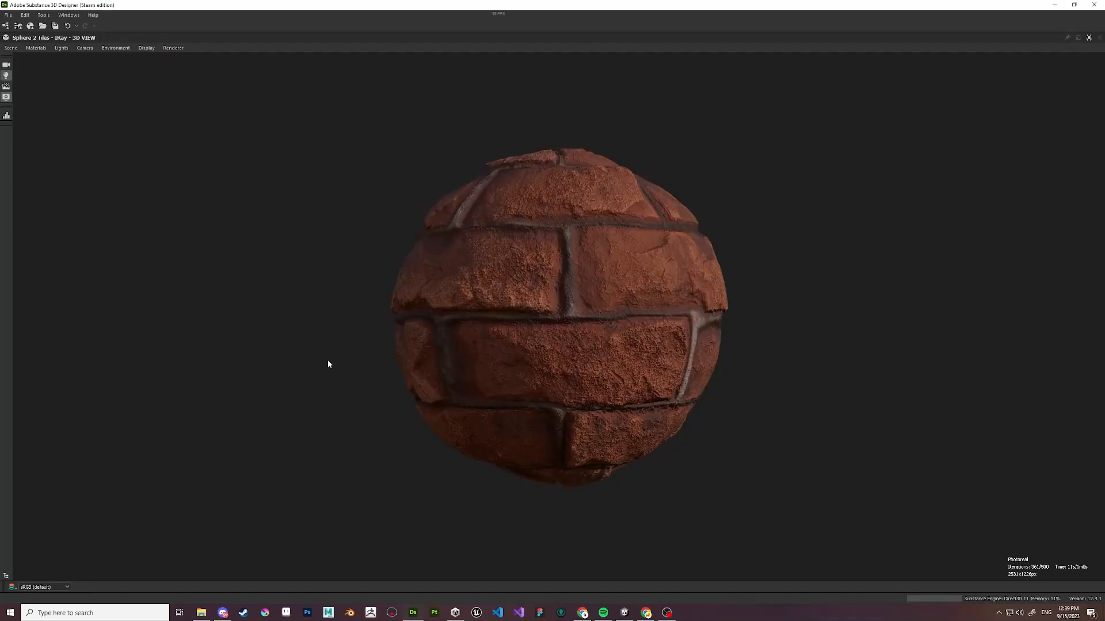
# Change the preview mesh to Plane (hi-res) and frame it closely with the Perspective camera preset.
pyautogui.click(10, 48)
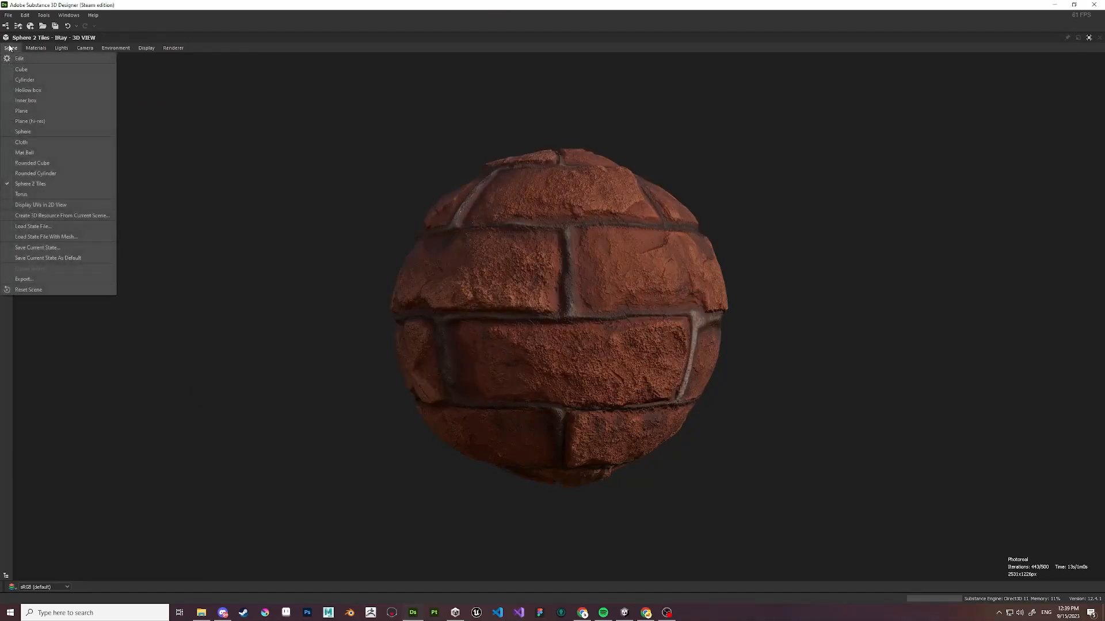
pyautogui.click(40, 121)
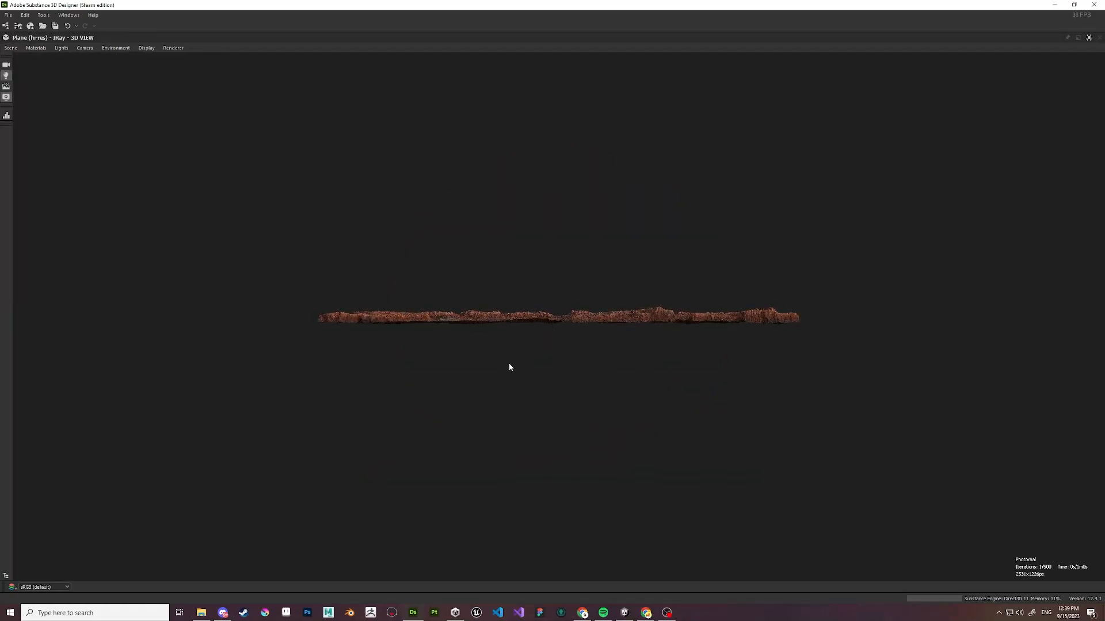
pyautogui.moveTo(233, 185); pyautogui.dragTo(506, 378)
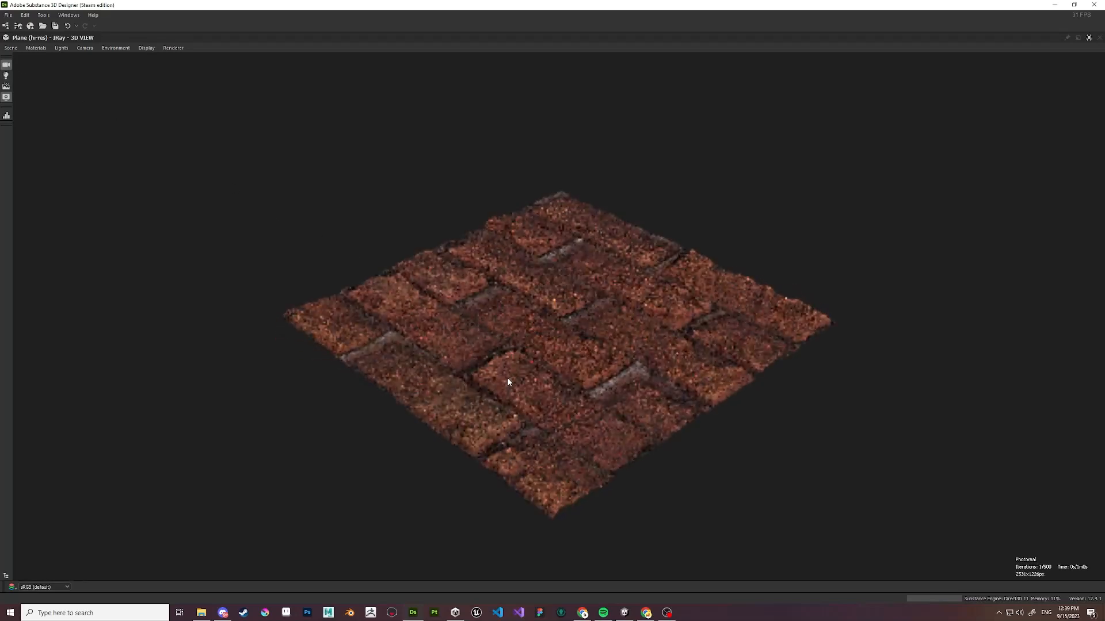
pyautogui.click(85, 48)
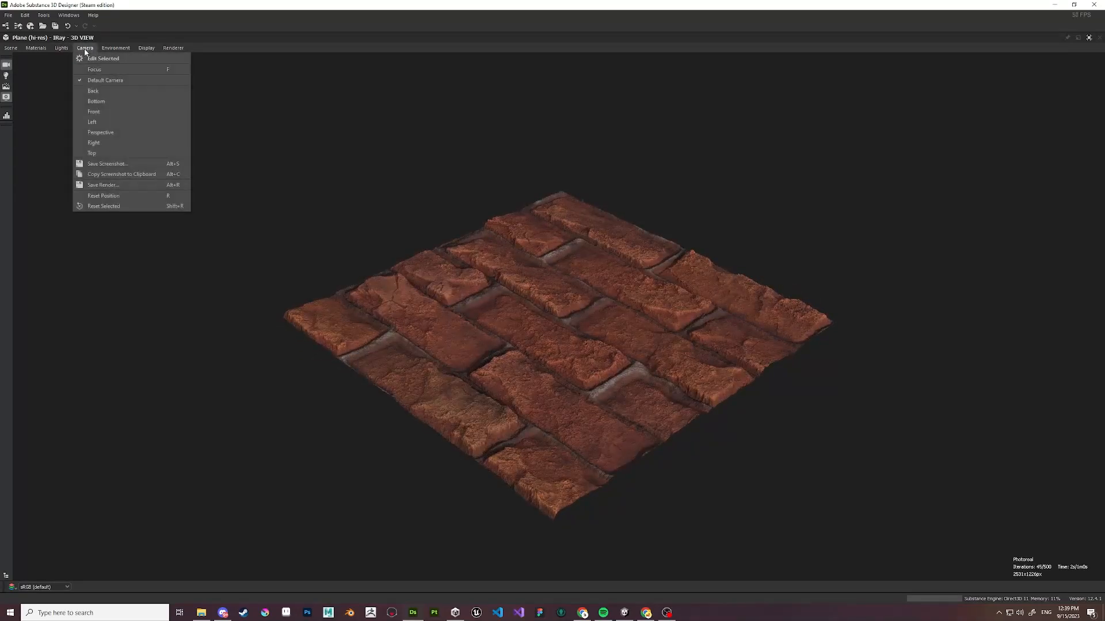
pyautogui.click(133, 133)
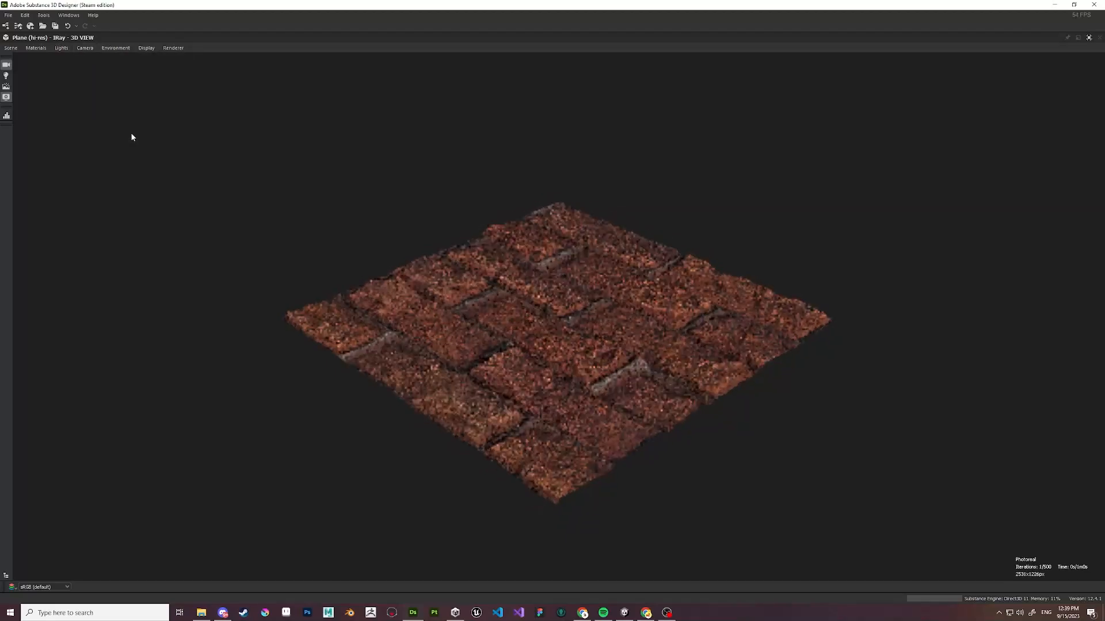
pyautogui.scroll(3, 528, 341)
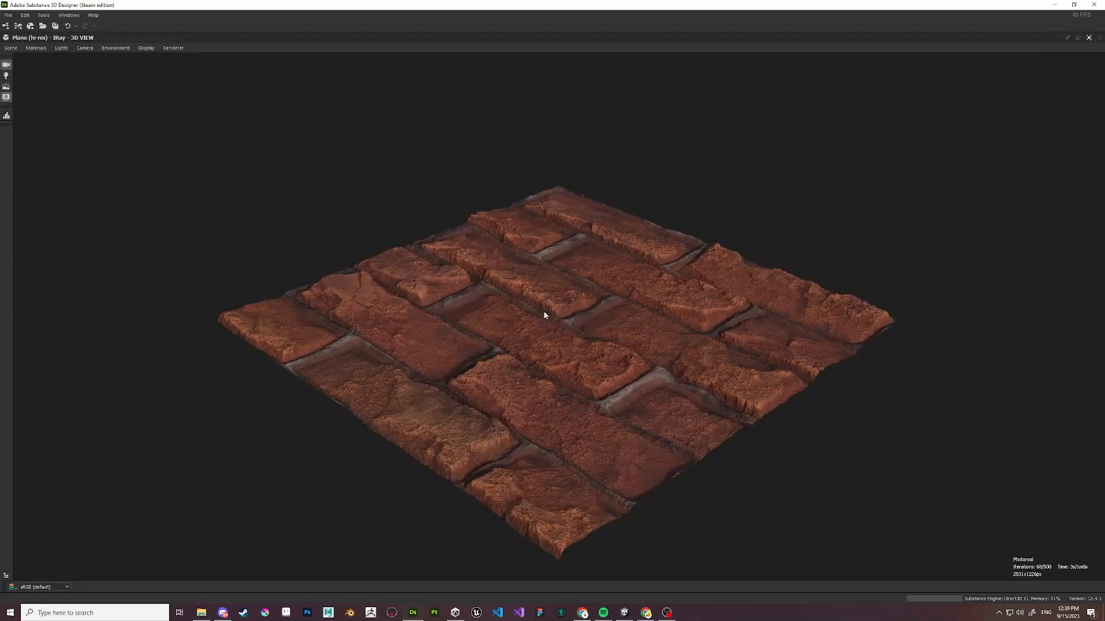
# Save the render of the high-resolution plane to the Desktop as a PNG named bricksplane.
pyautogui.click(36, 48)
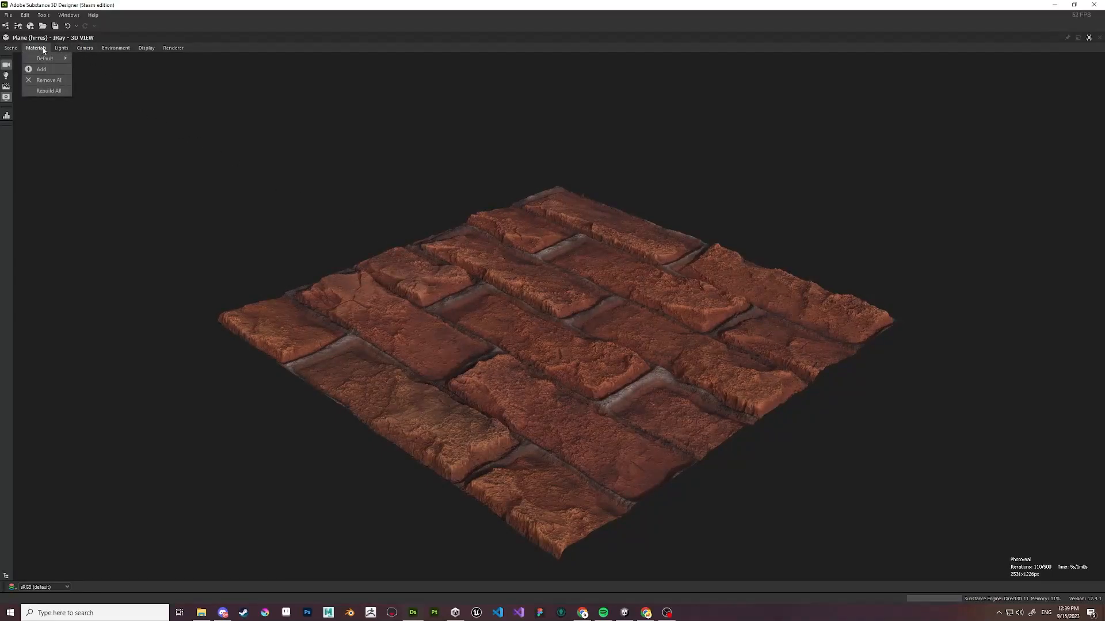
pyautogui.moveTo(85, 48)
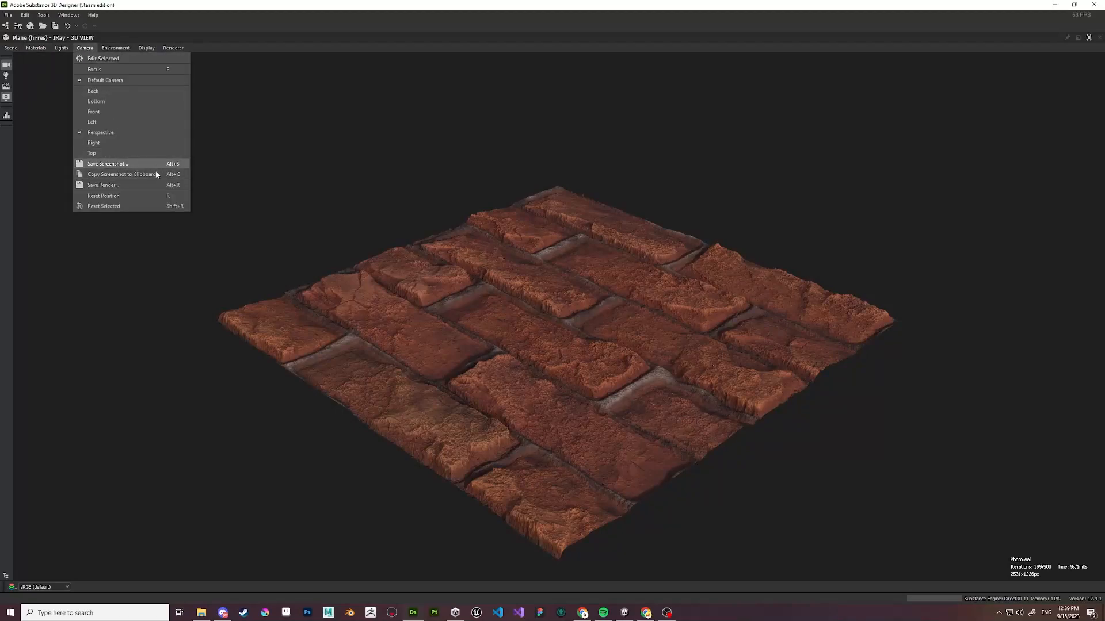
pyautogui.click(150, 185)
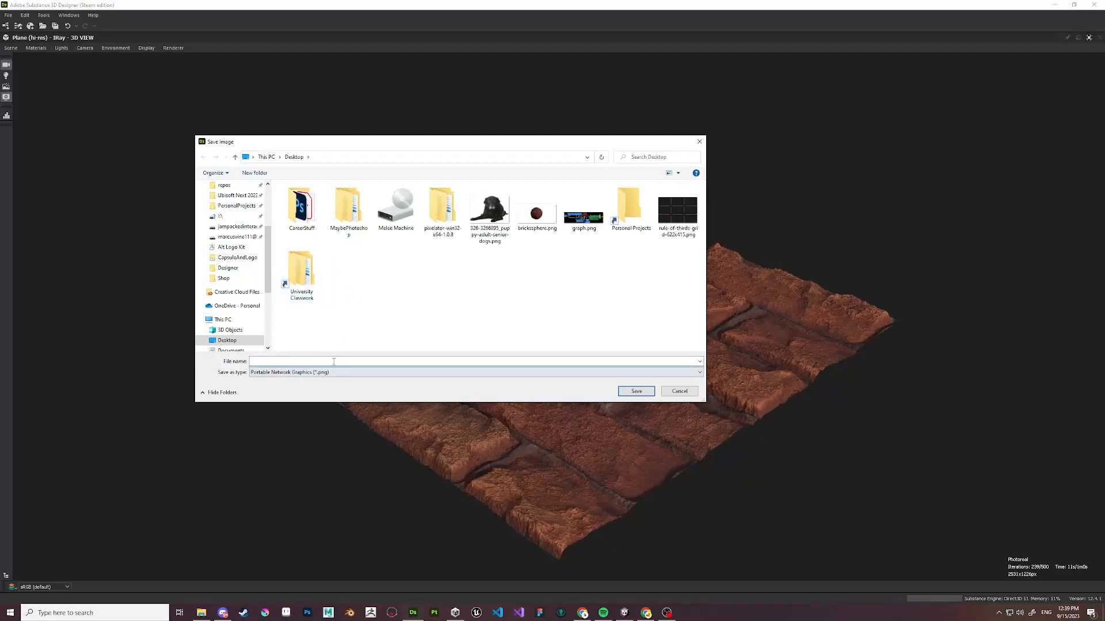
pyautogui.write('bricks')
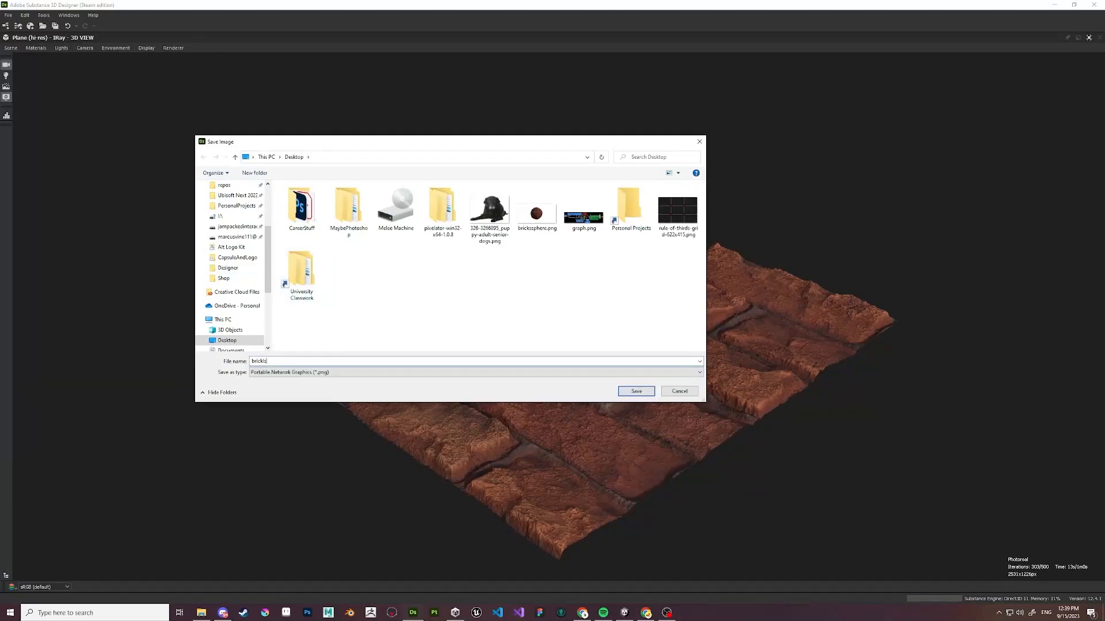
pyautogui.write('plane')
pyautogui.press('Return')
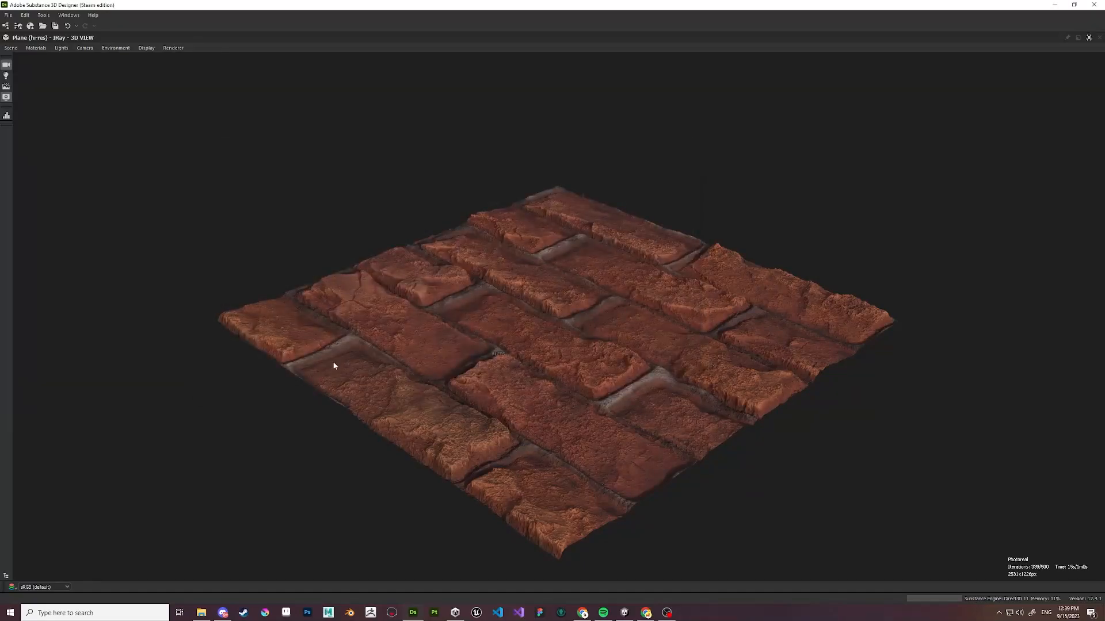
# Switch to the Windows desktop and group the exported graph, plane and sphere image files in its open area.
pyautogui.click(1061, 6)
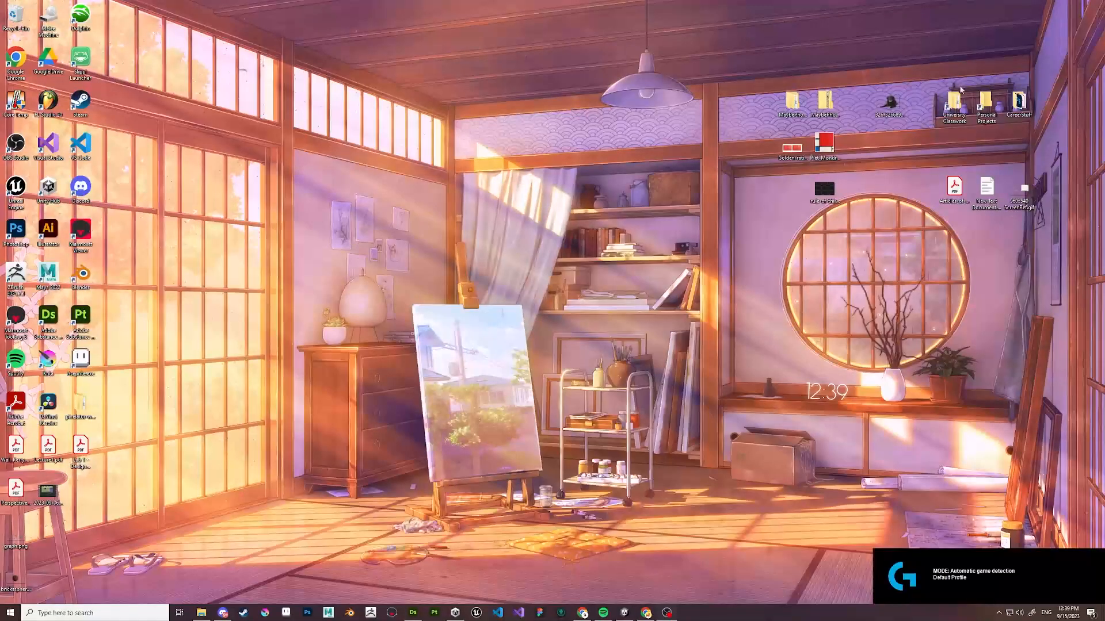
pyautogui.moveTo(16, 536); pyautogui.dragTo(406, 327)
pyautogui.moveTo(15, 575); pyautogui.dragTo(436, 323)
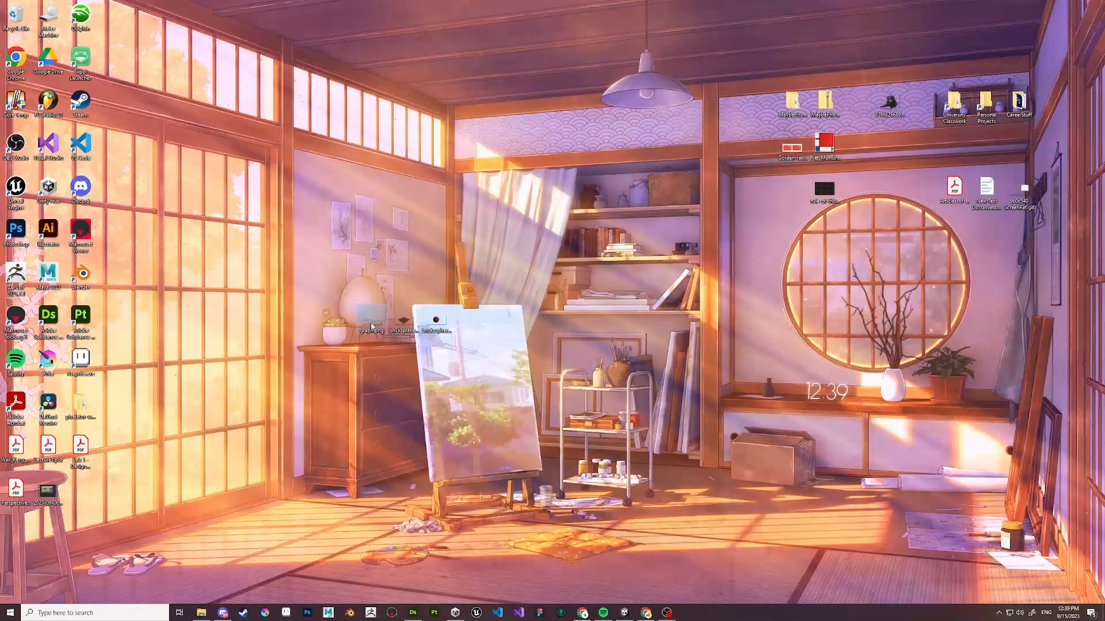
# Open graph.png, bricksplane.png and brickssphere.png in the Photos viewer and arrange the three windows so all images can be compared.
pyautogui.doubleClick(387, 322)
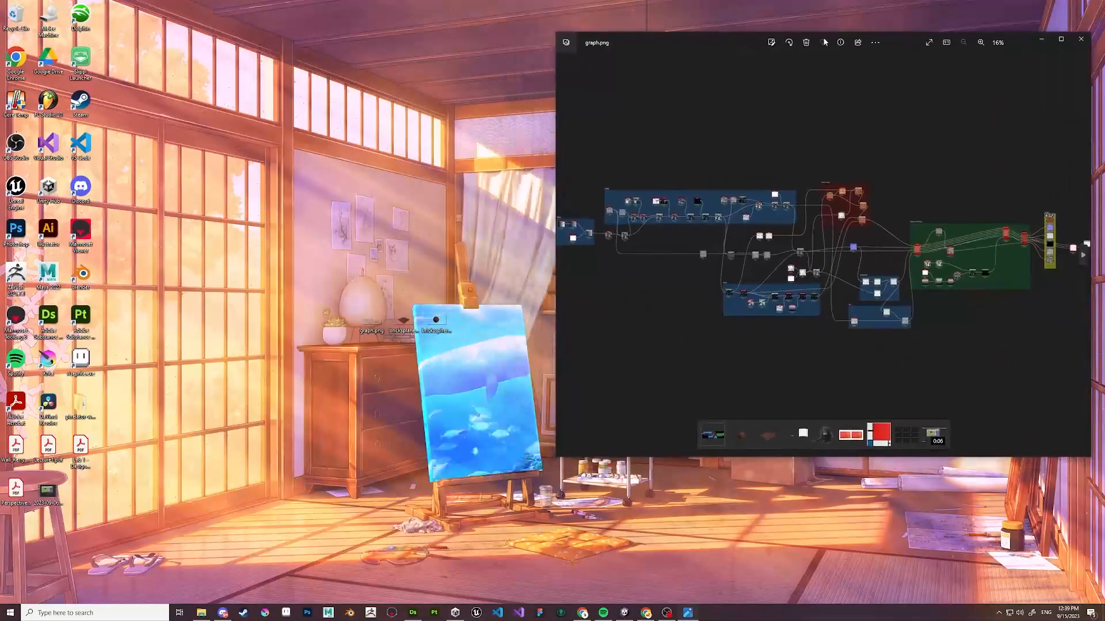
pyautogui.doubleClick(404, 320)
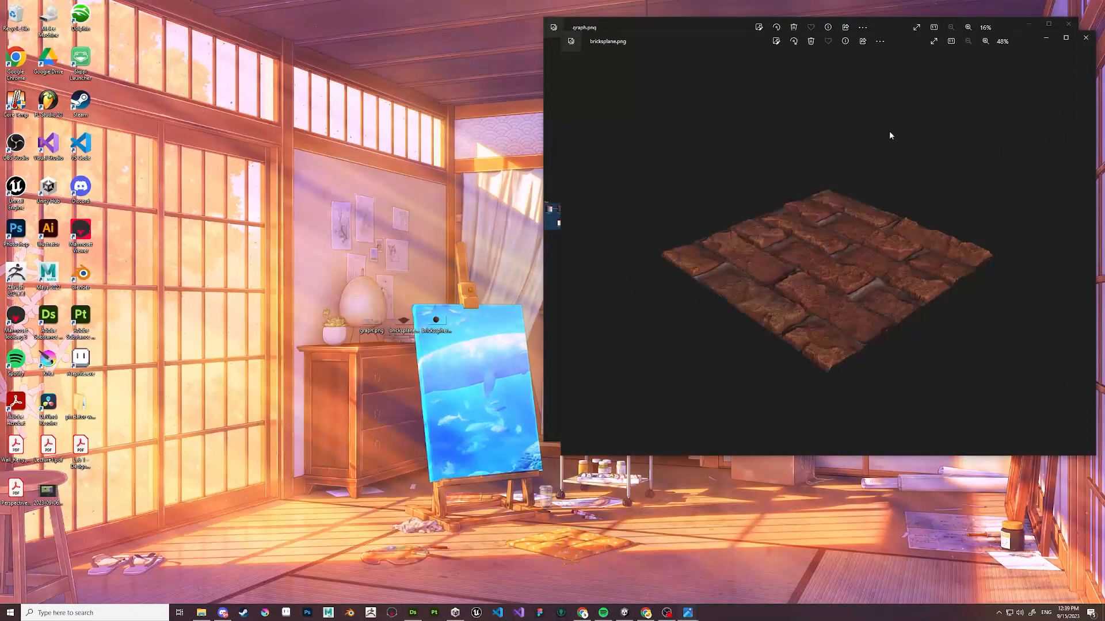
pyautogui.moveTo(1023, 43); pyautogui.dragTo(1011, 30)
pyautogui.doubleClick(436, 321)
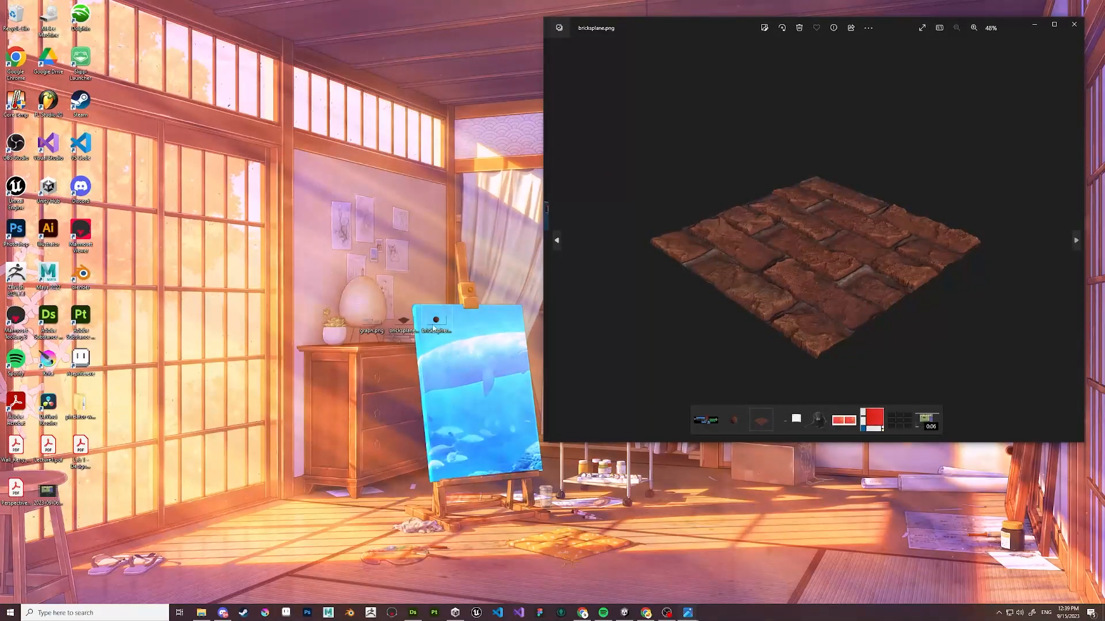
pyautogui.moveTo(986, 45); pyautogui.dragTo(427, 29)
pyautogui.click(674, 33)
pyautogui.moveTo(674, 32); pyautogui.dragTo(441, 338)
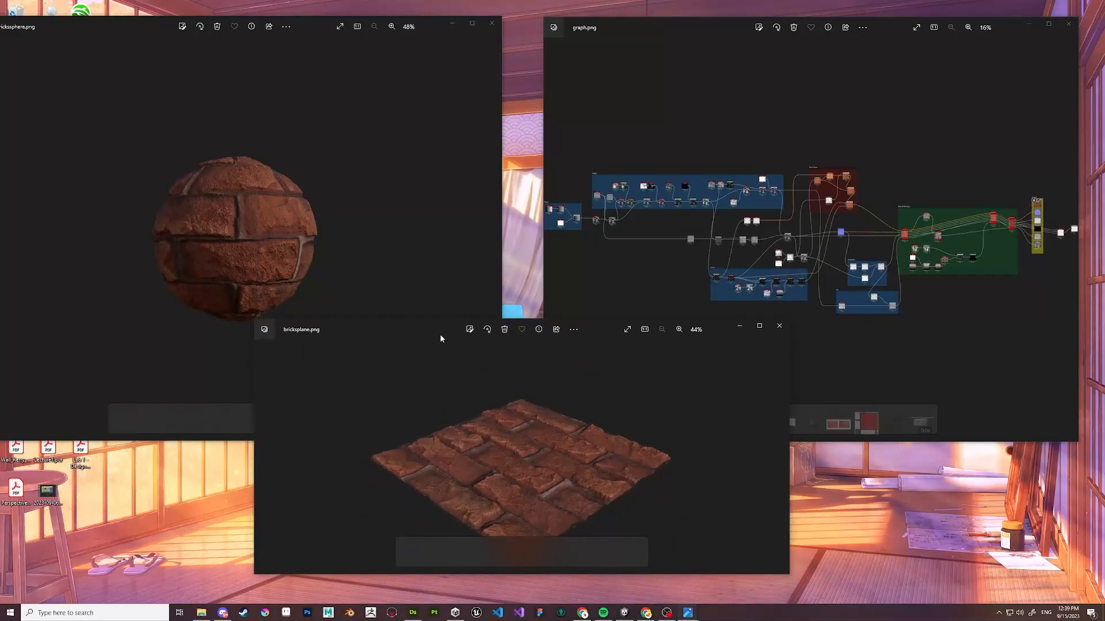